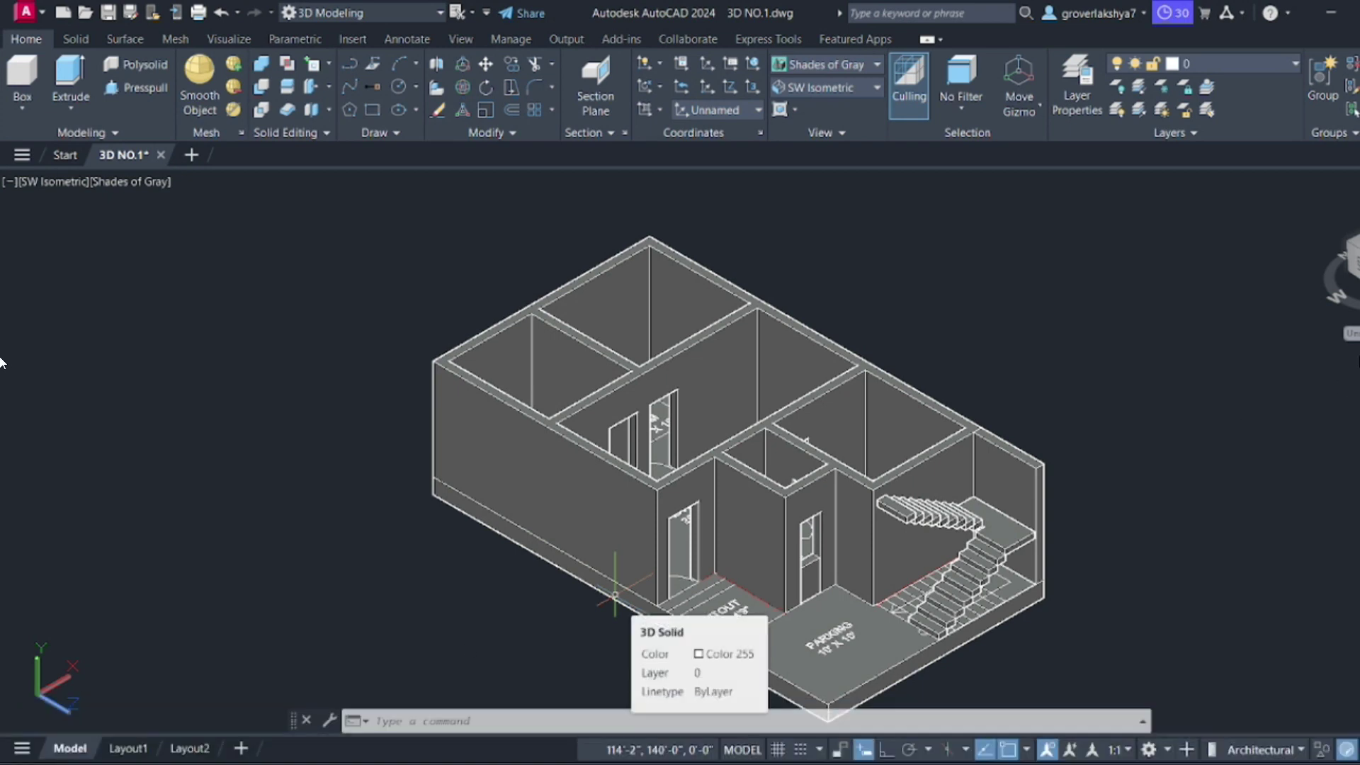
Open and then close the Materials Browser from the Visualize tab.
key("Escape")
key("Escape")
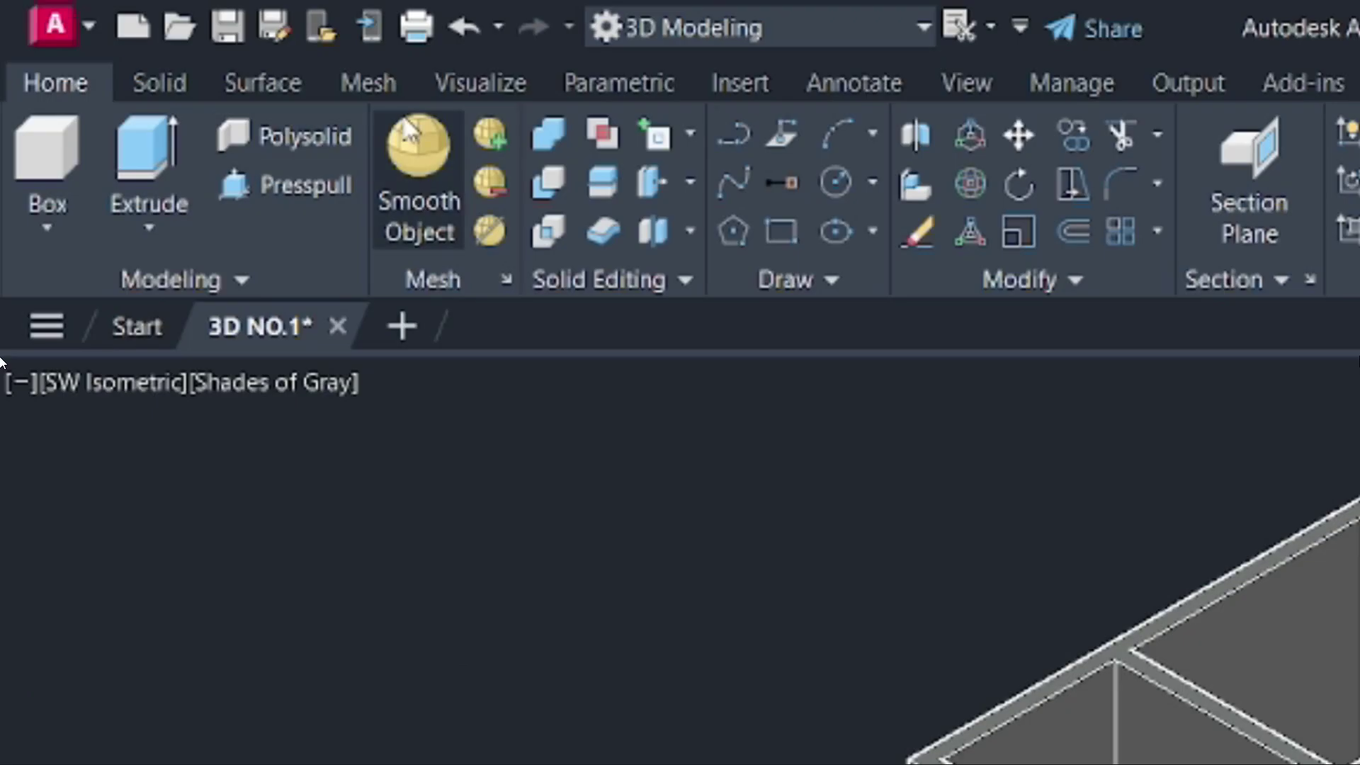
left_click(229, 39)
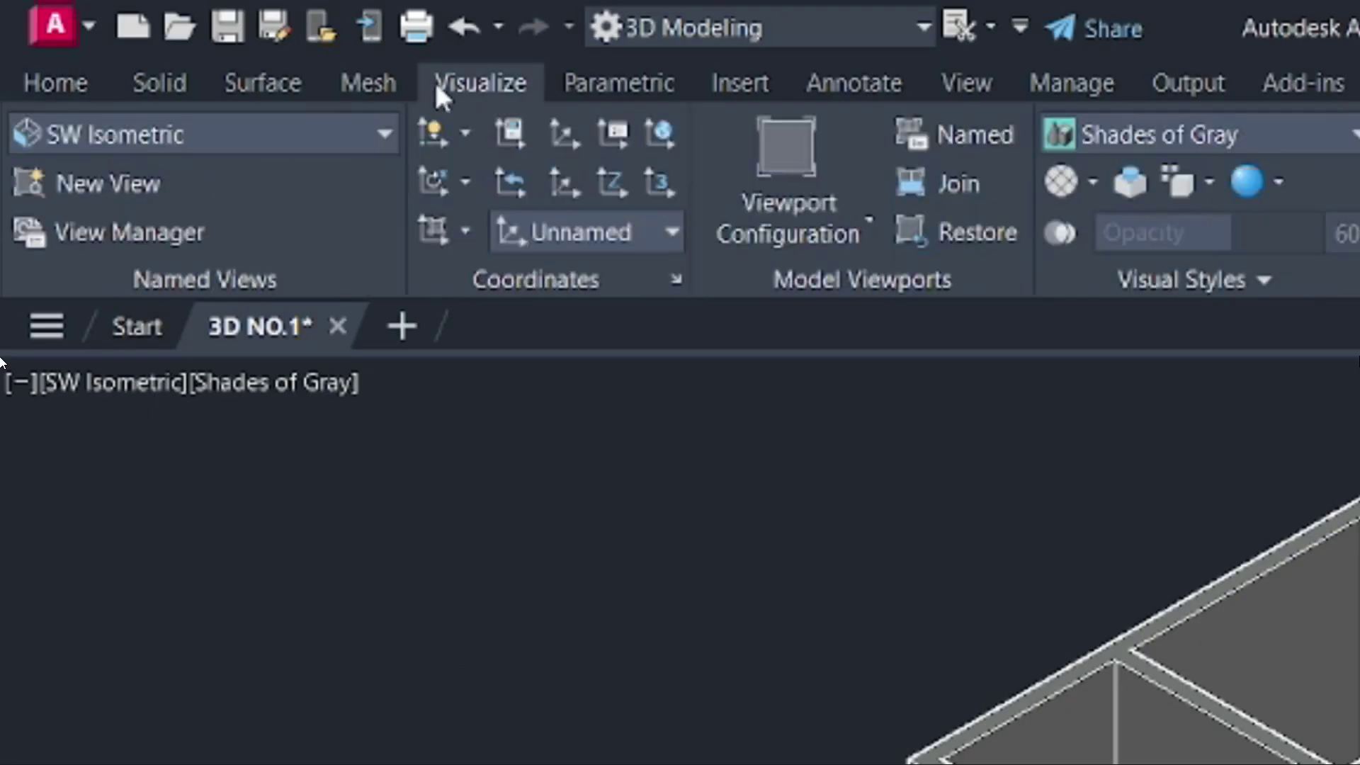
left_click(1183, 98)
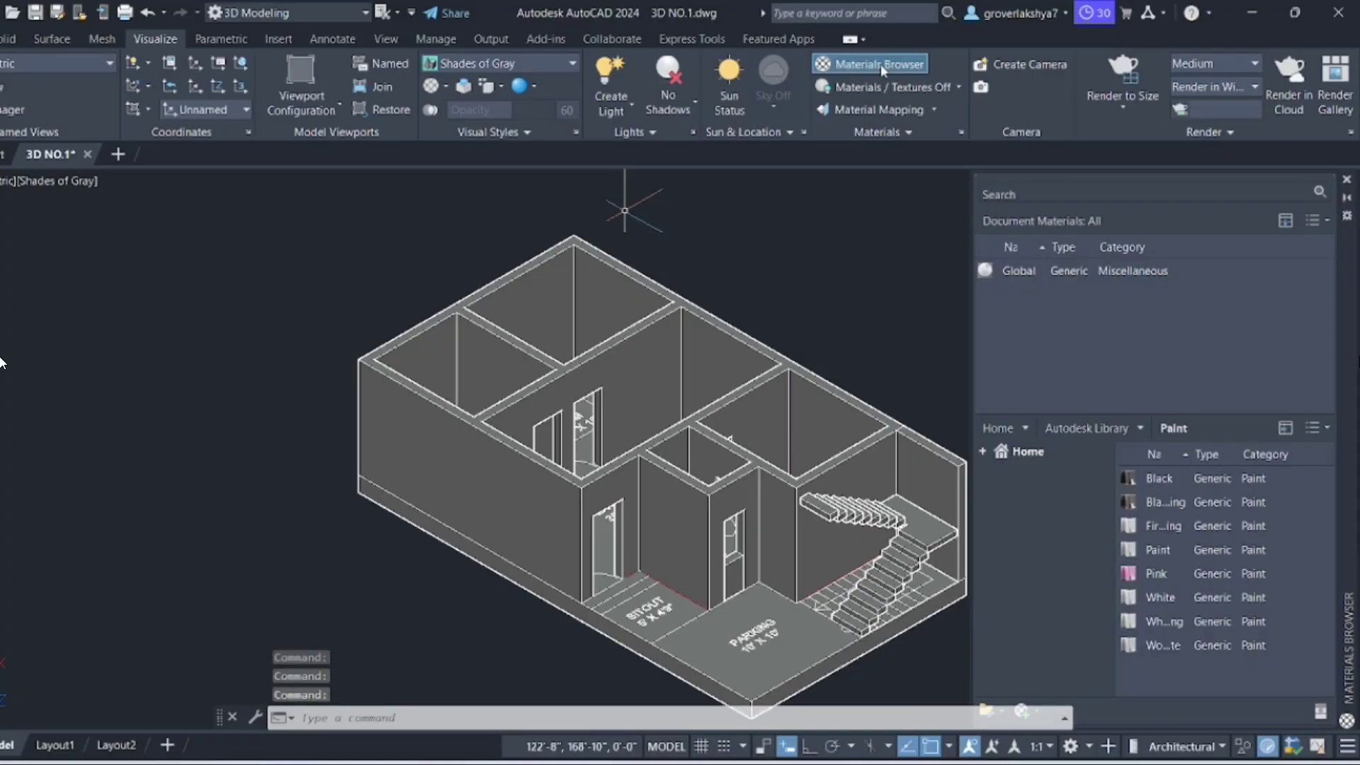
left_click(1346, 179)
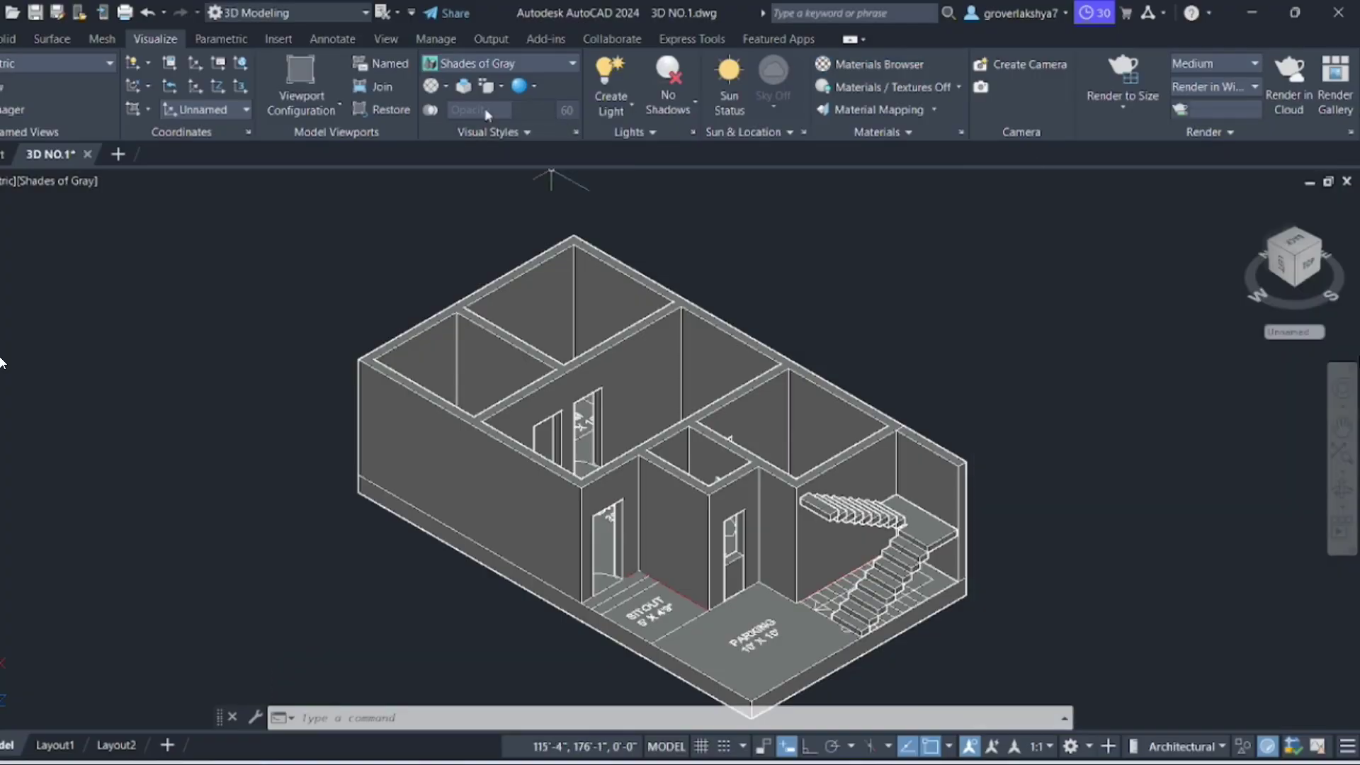
Show the classic menu bar and open the Materials Browser via View > Render.
left_click(412, 12)
left_click(495, 459)
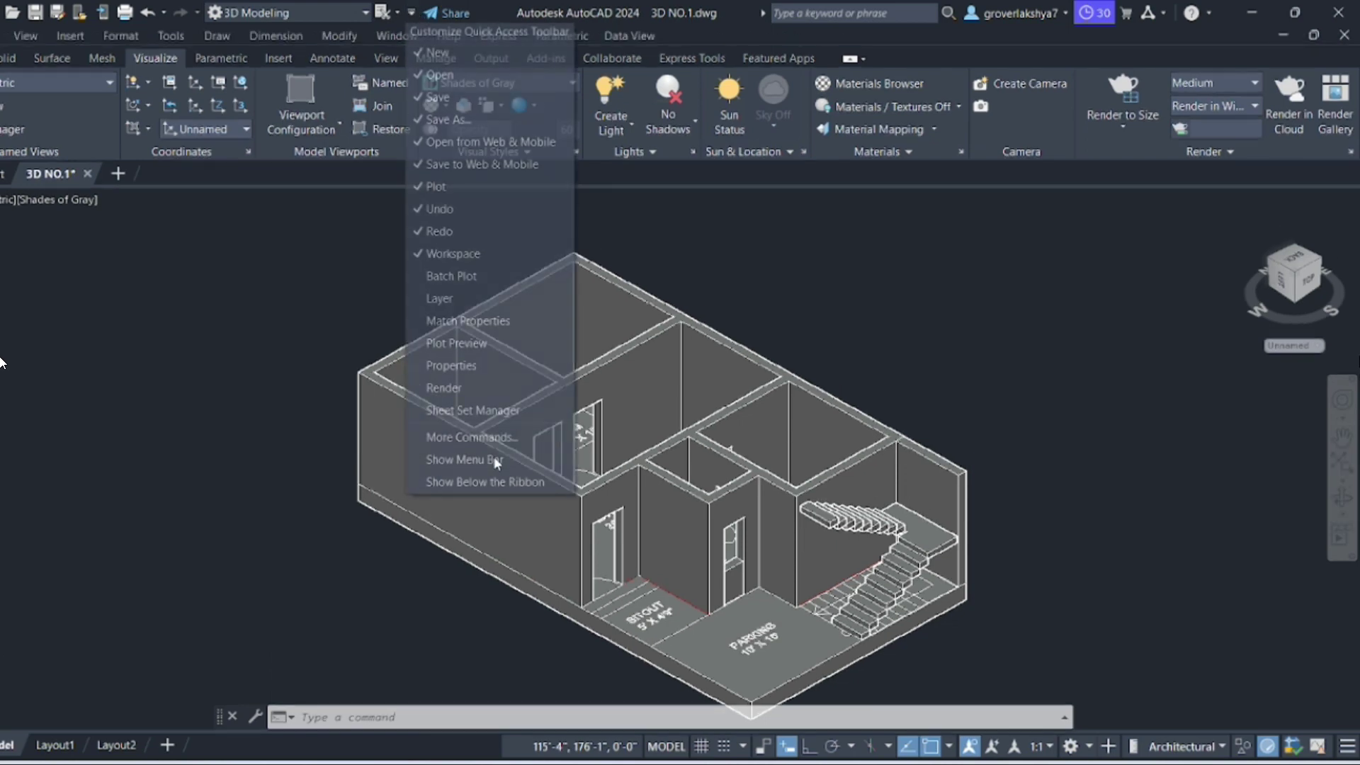
left_click(147, 54)
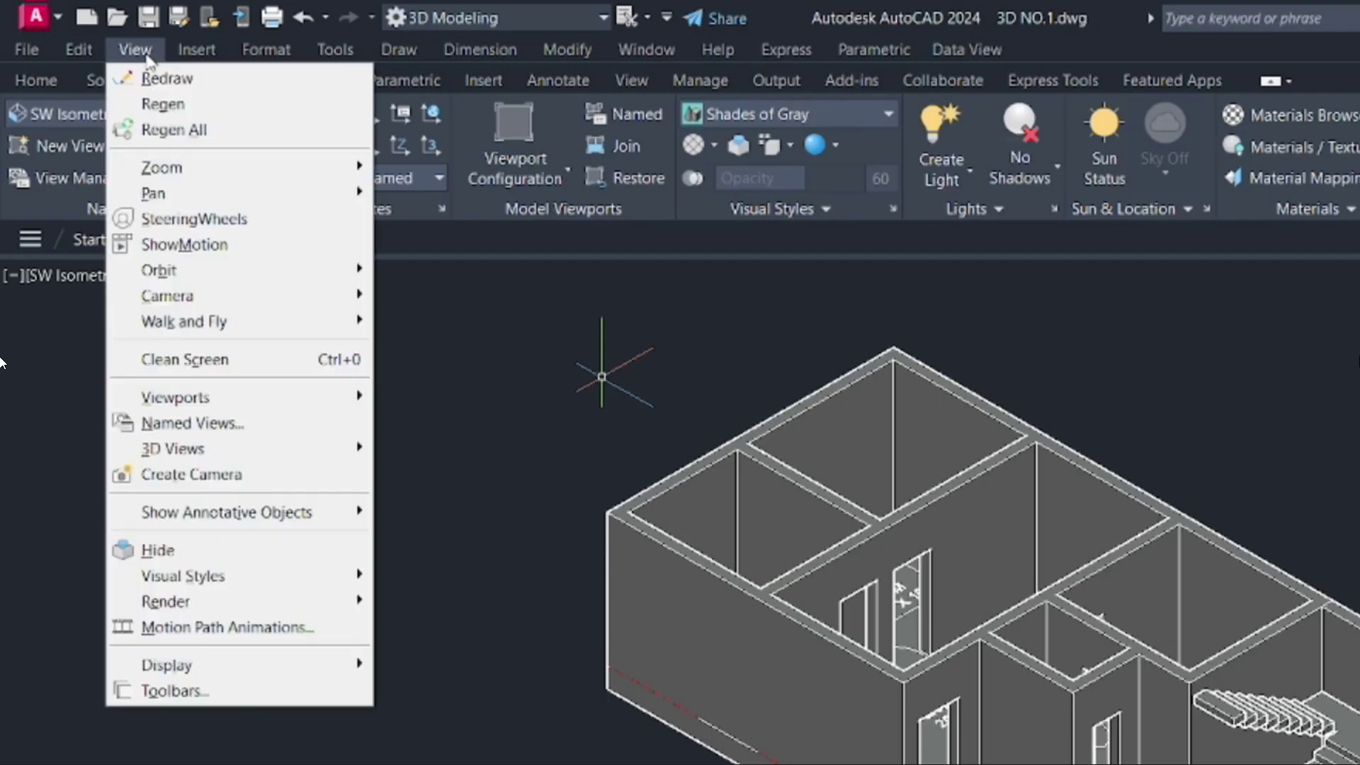
left_click(236, 607)
mouse_move(166, 602)
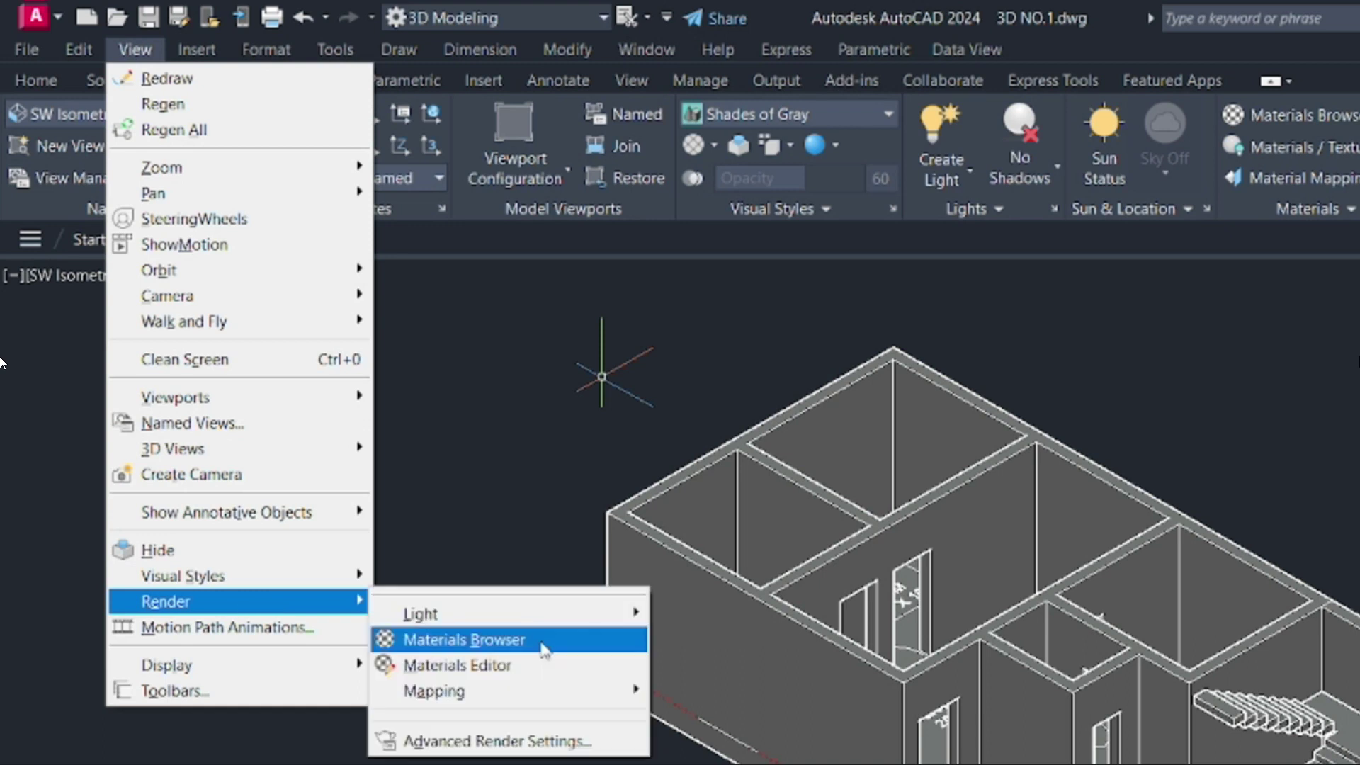
left_click(544, 641)
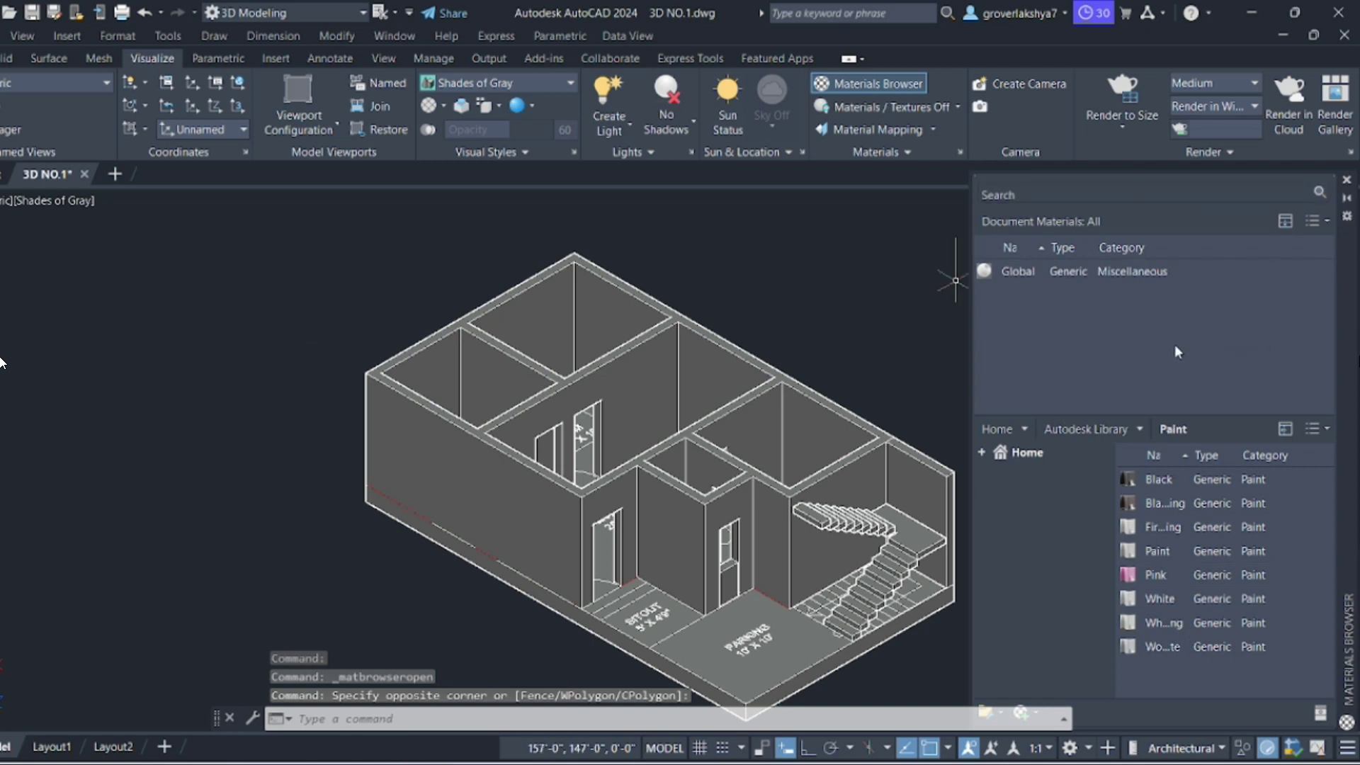
middle_click_drag(812, 416, 697, 414)
Drag the Aquamarine paint from the Autodesk Library's Wall Paint category into Document Materials.
key("Escape")
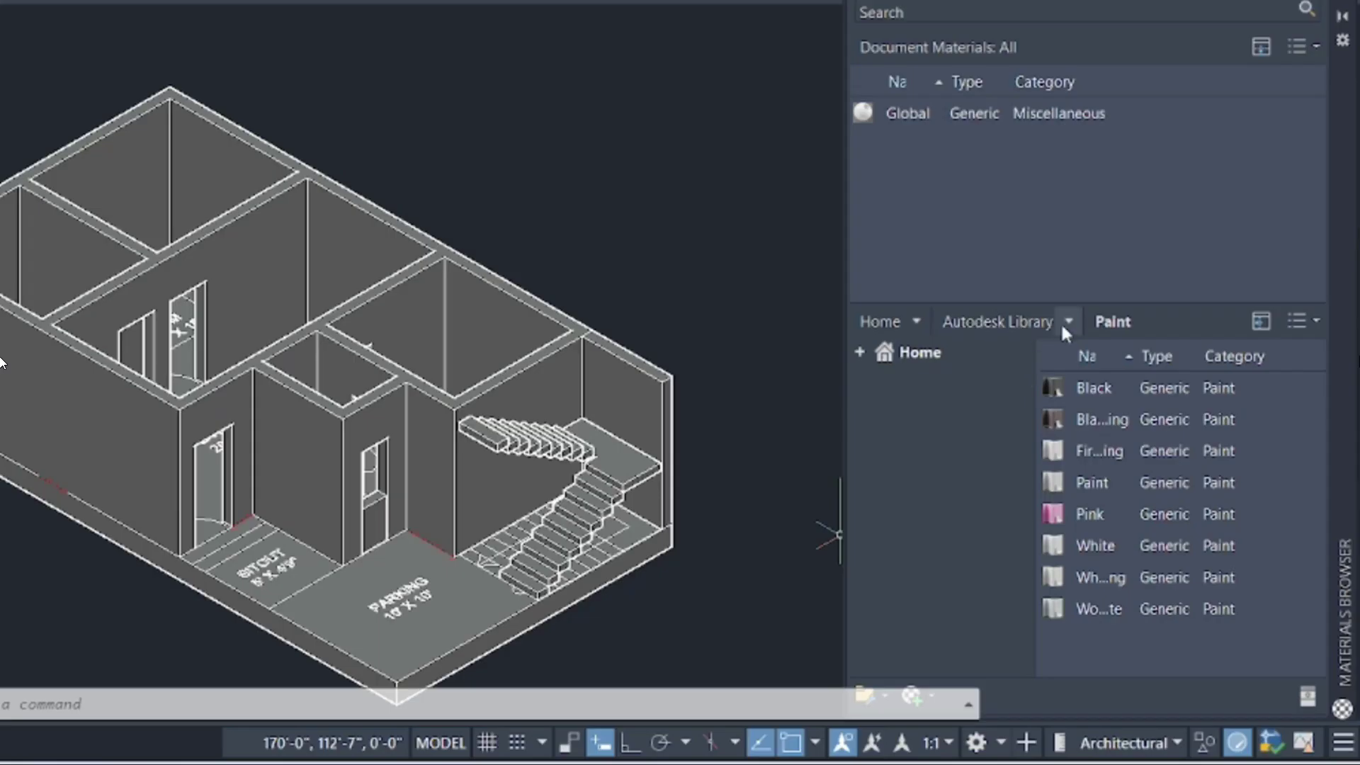
left_click(1062, 324)
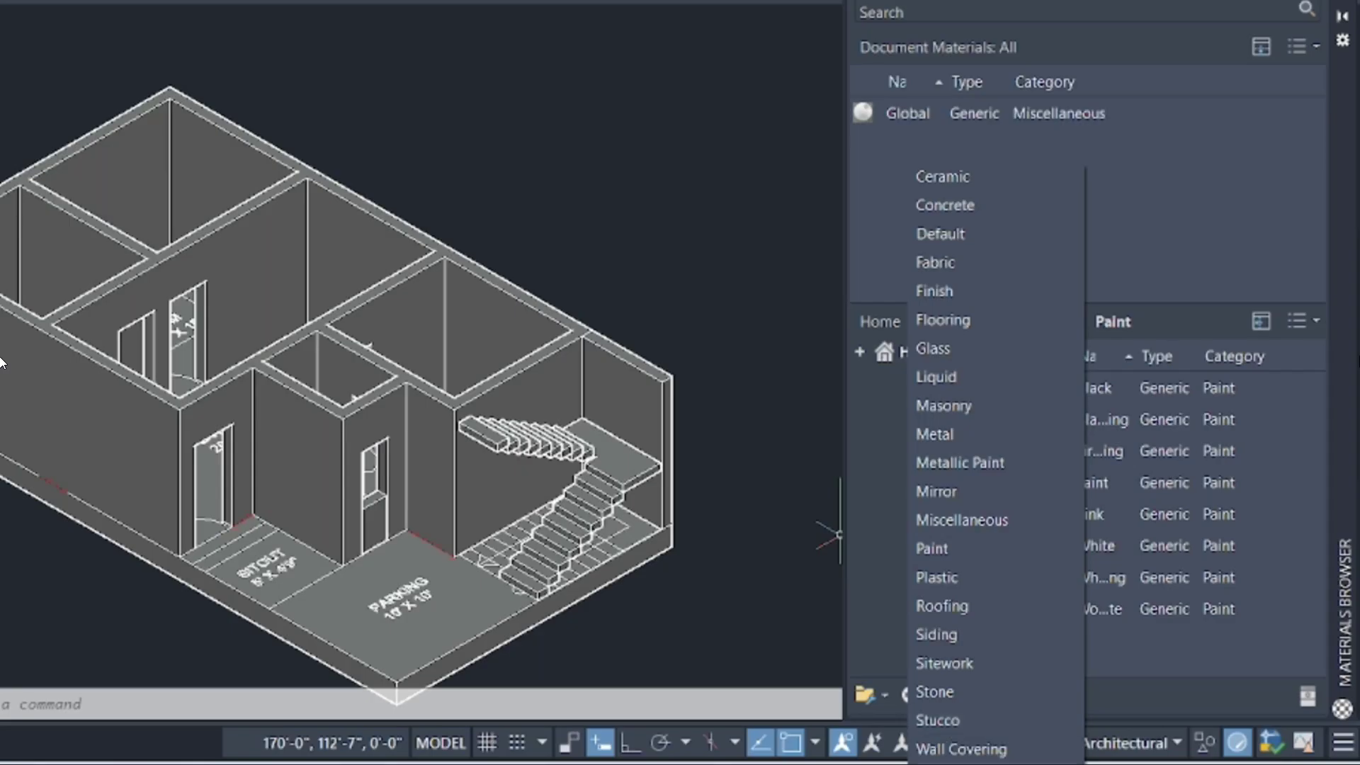
left_click(960, 761)
mouse_move(1099, 418)
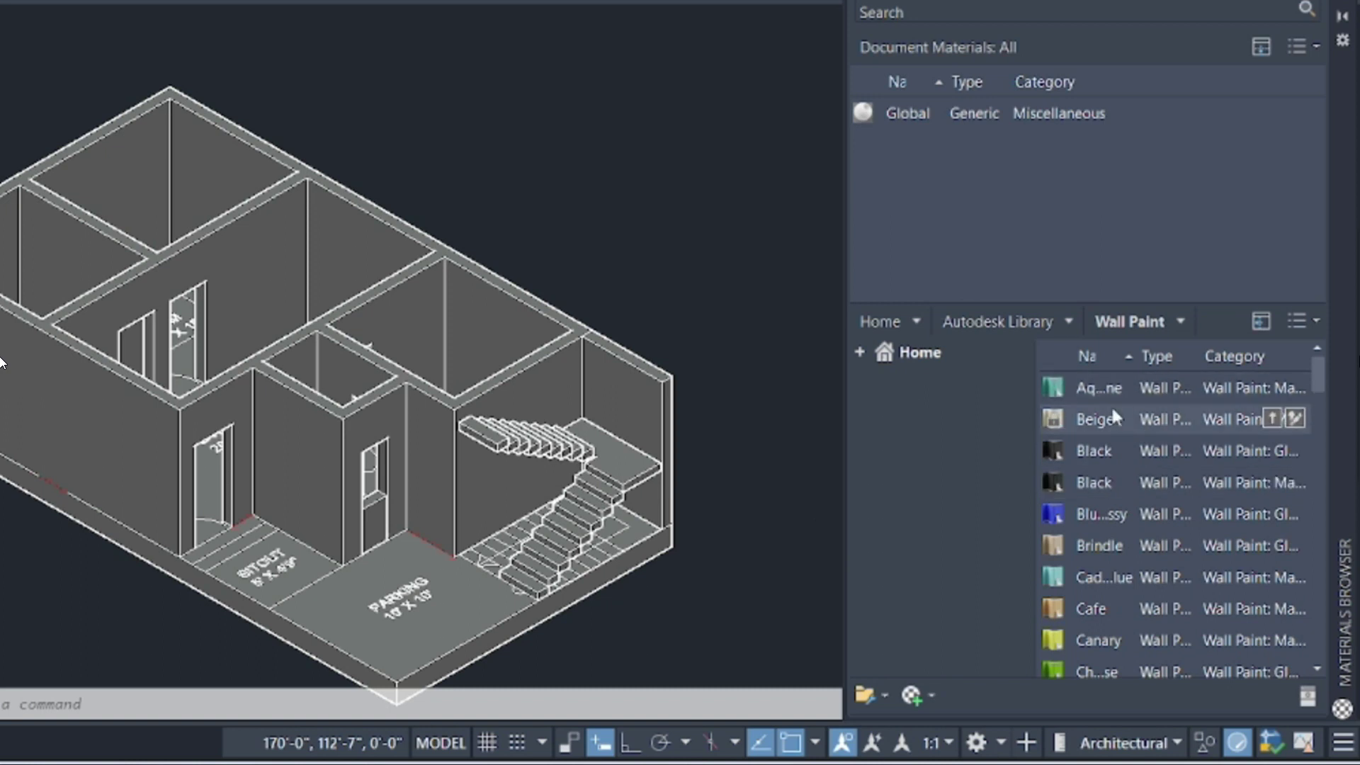
scroll(1151, 563, "down", 4)
scroll(1140, 511, "down", 4)
scroll(1156, 548, "down", 5)
scroll(1157, 553, "down", 3)
scroll(1158, 554, "up", 8)
scroll(1158, 545, "up", 5)
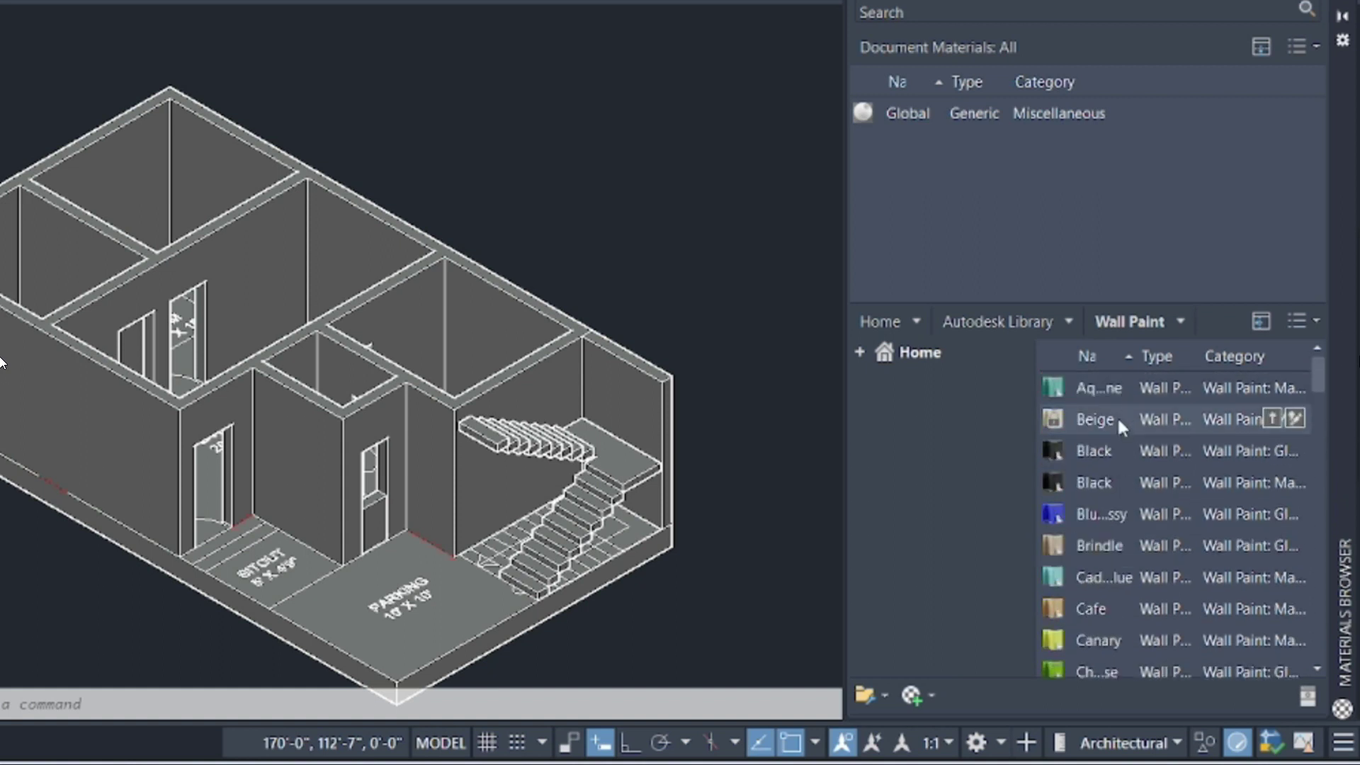
mouse_move(1127, 384)
left_mouse_down()
mouse_move(1098, 380)
mouse_move(1049, 256)
left_mouse_up()
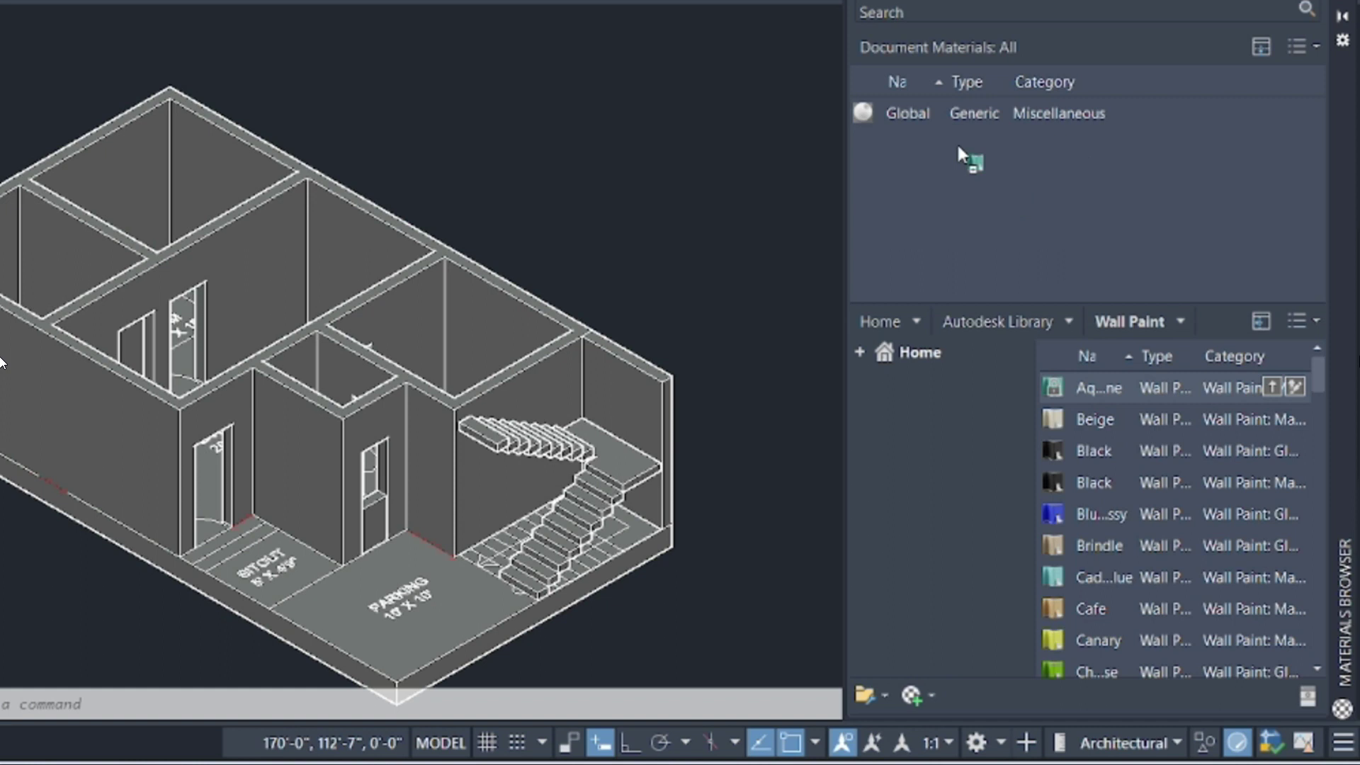
left_click_drag(958, 147, 957, 147)
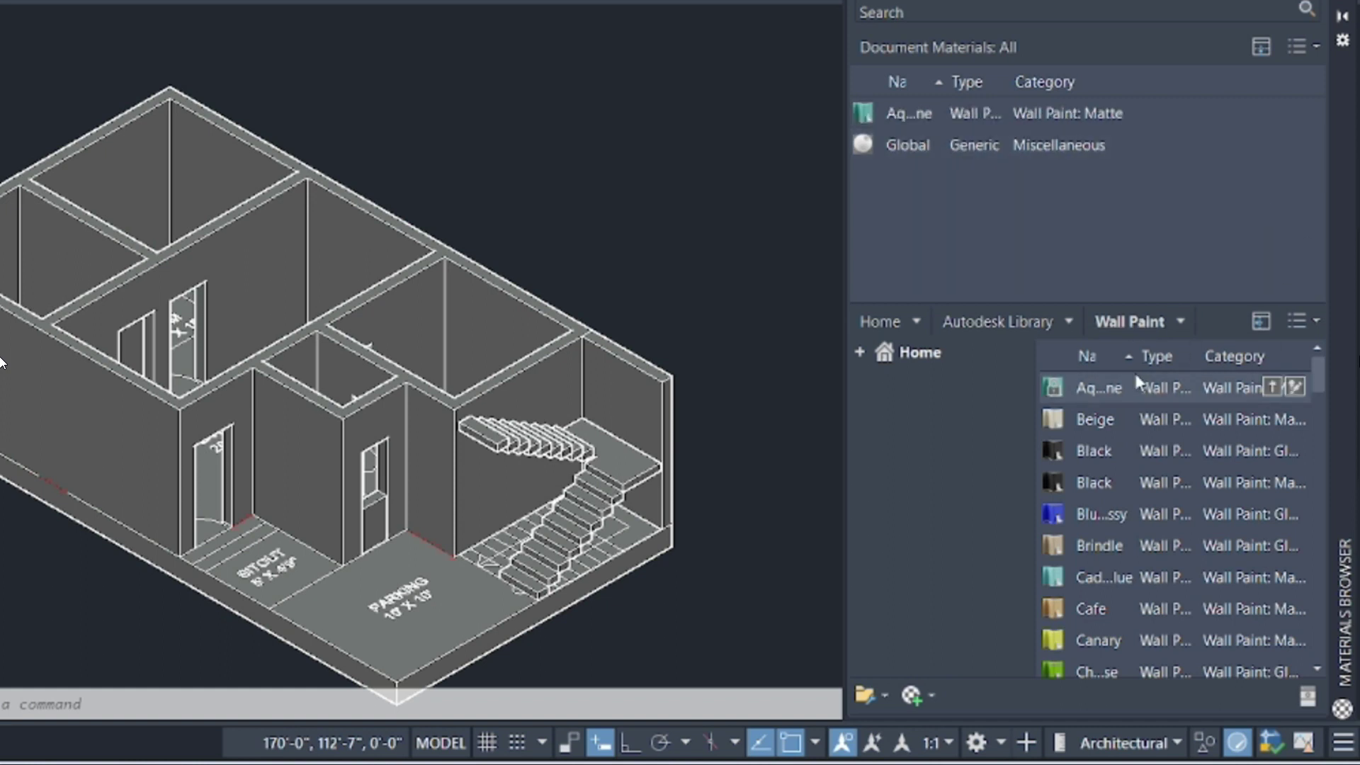
mouse_move(908, 112)
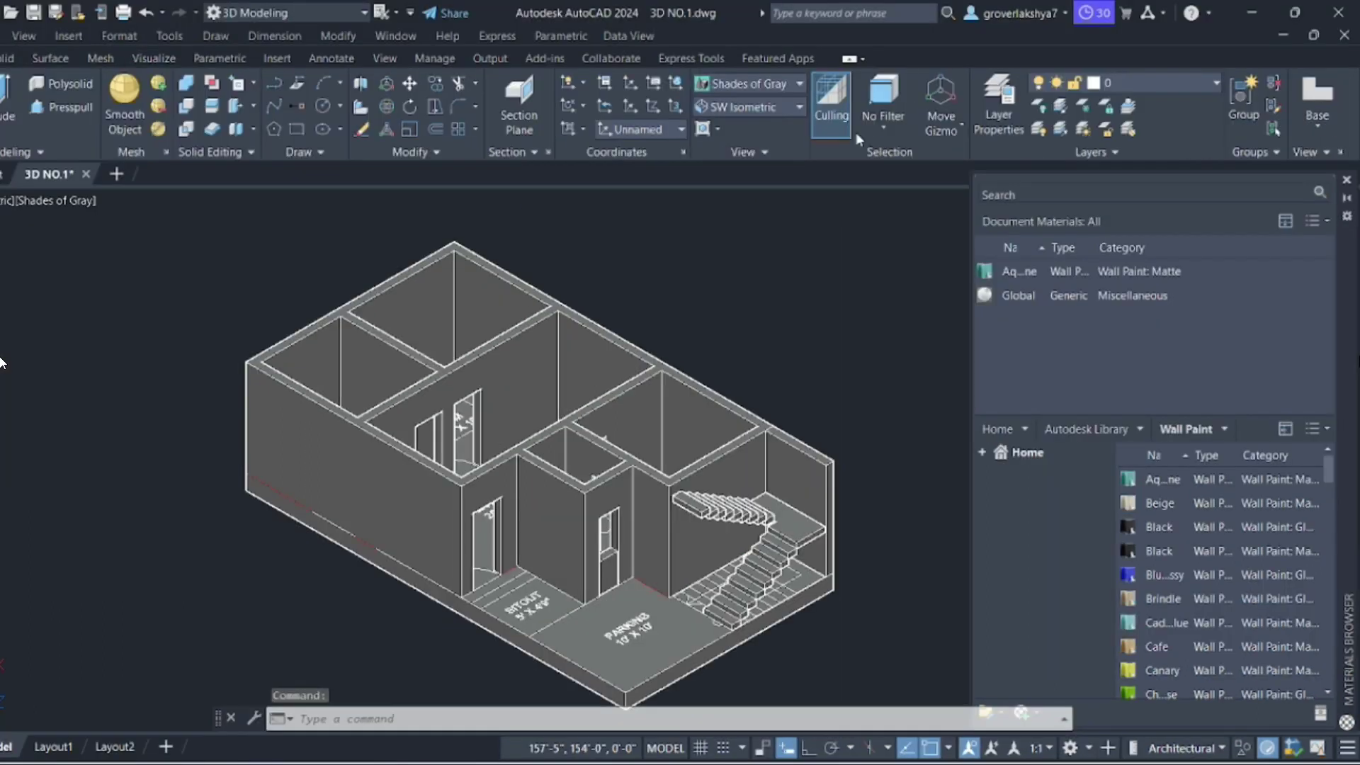
left_click(799, 83)
Switch the model's visual style to Realistic.
left_click(973, 134)
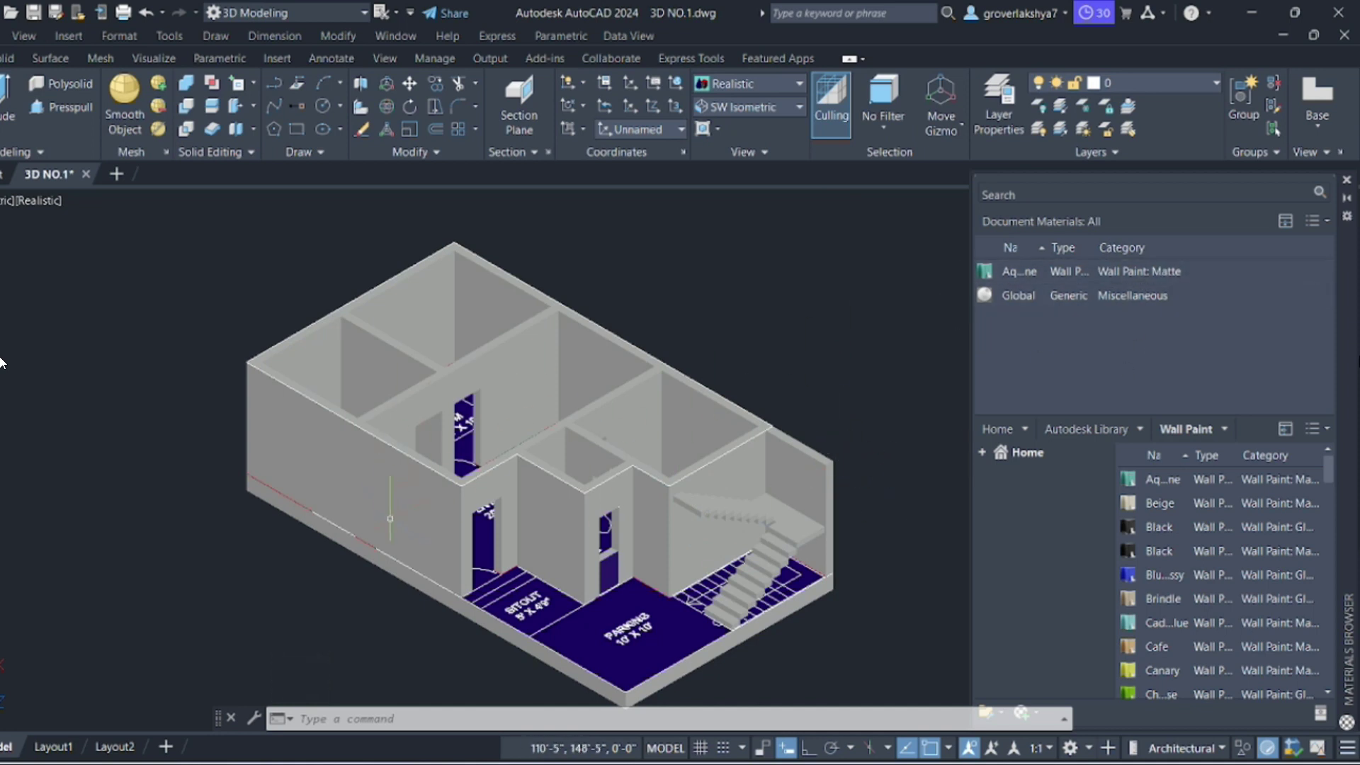
scroll(346, 439, "up", 1)
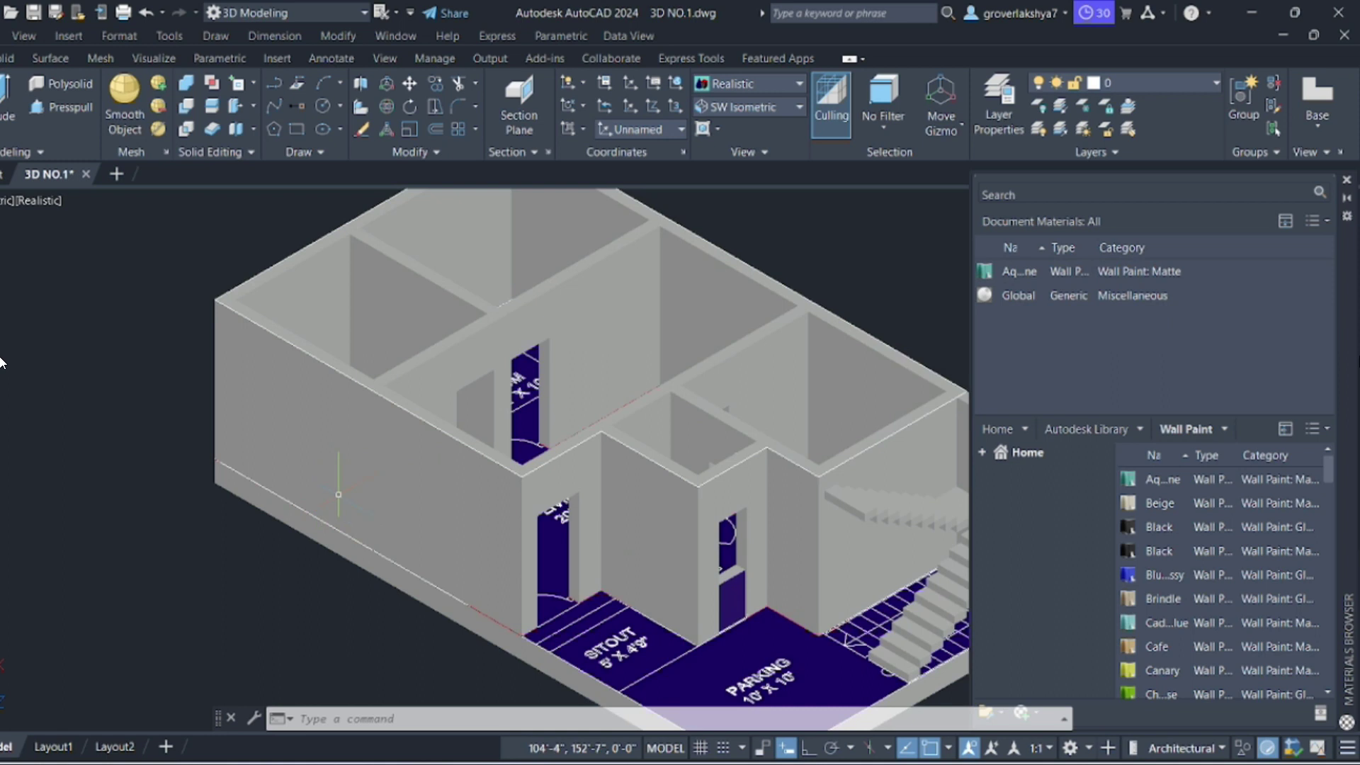
key("Escape")
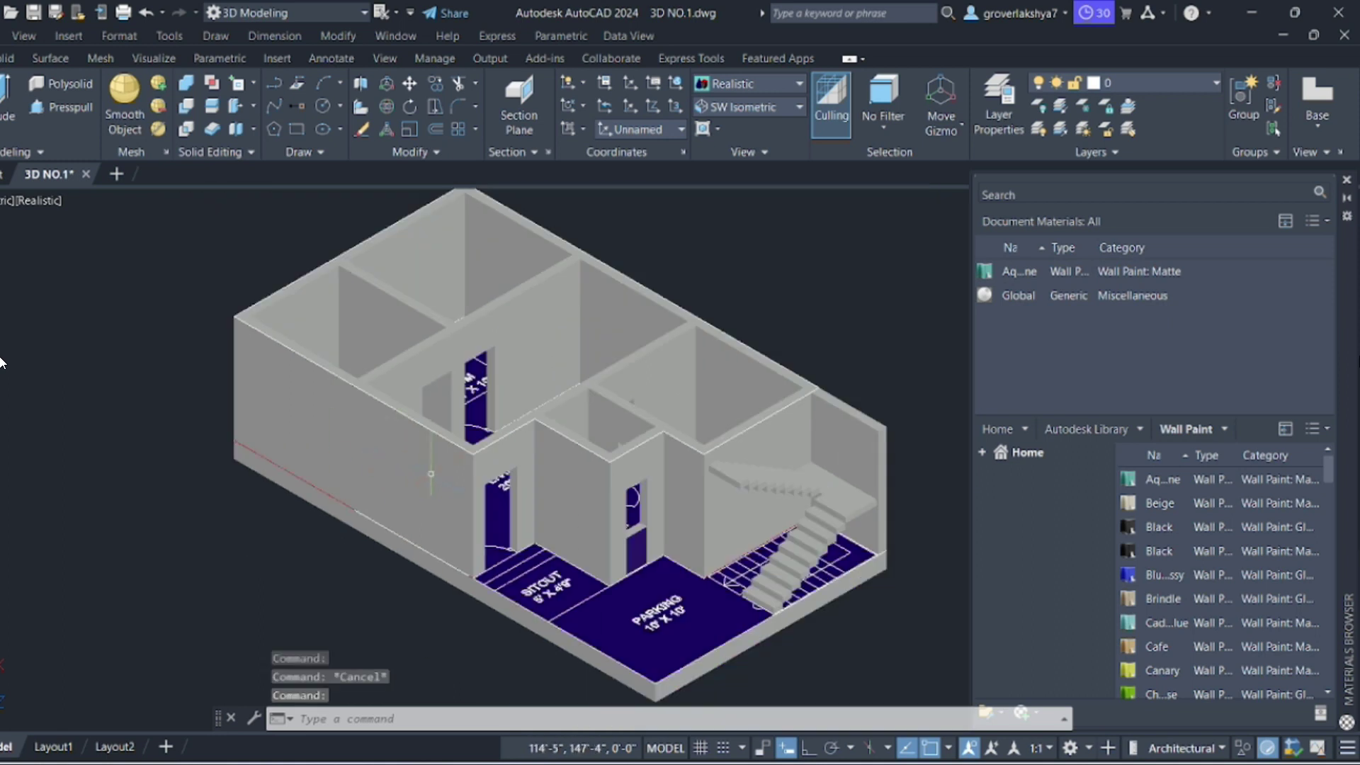
Assign Aquamarine to the left exterior wall, the central and interior walls, and the stair wall.
left_click(427, 480)
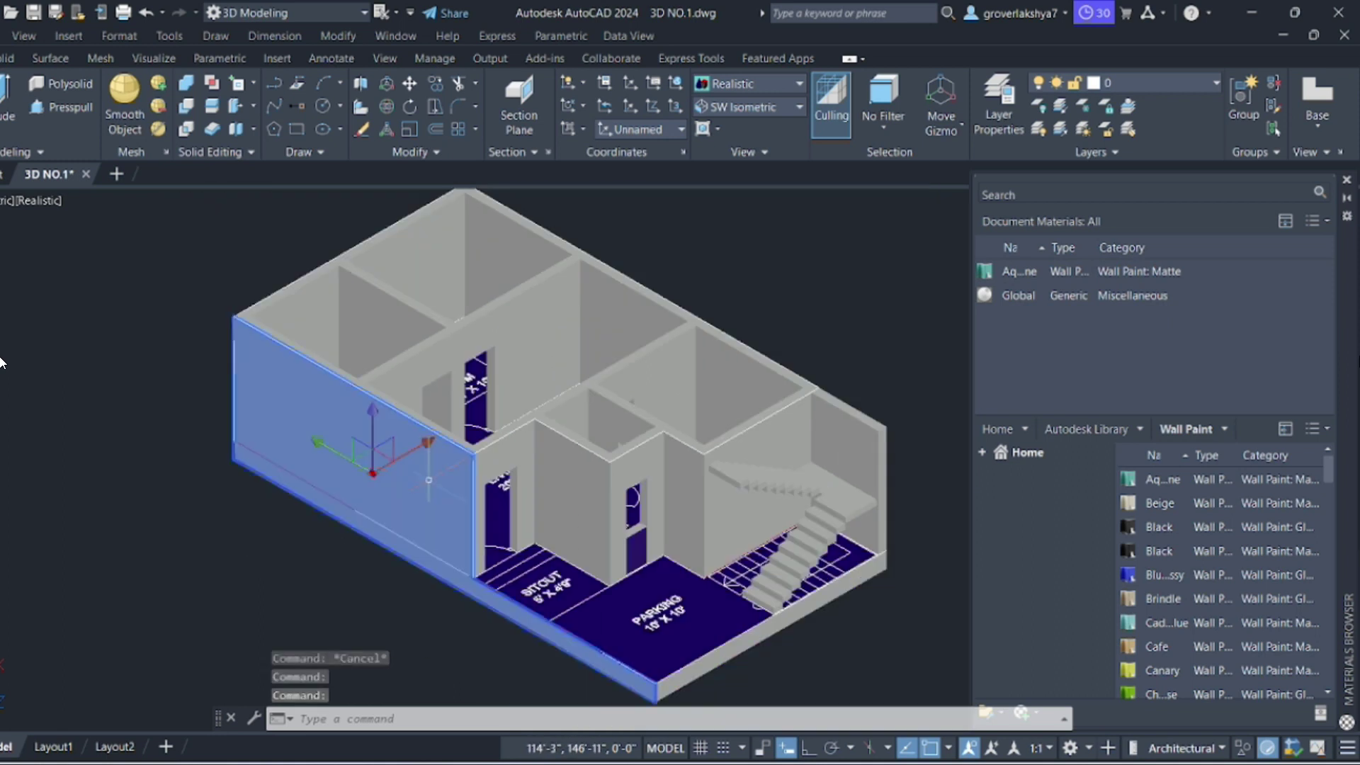
scroll(602, 473, "up", 2)
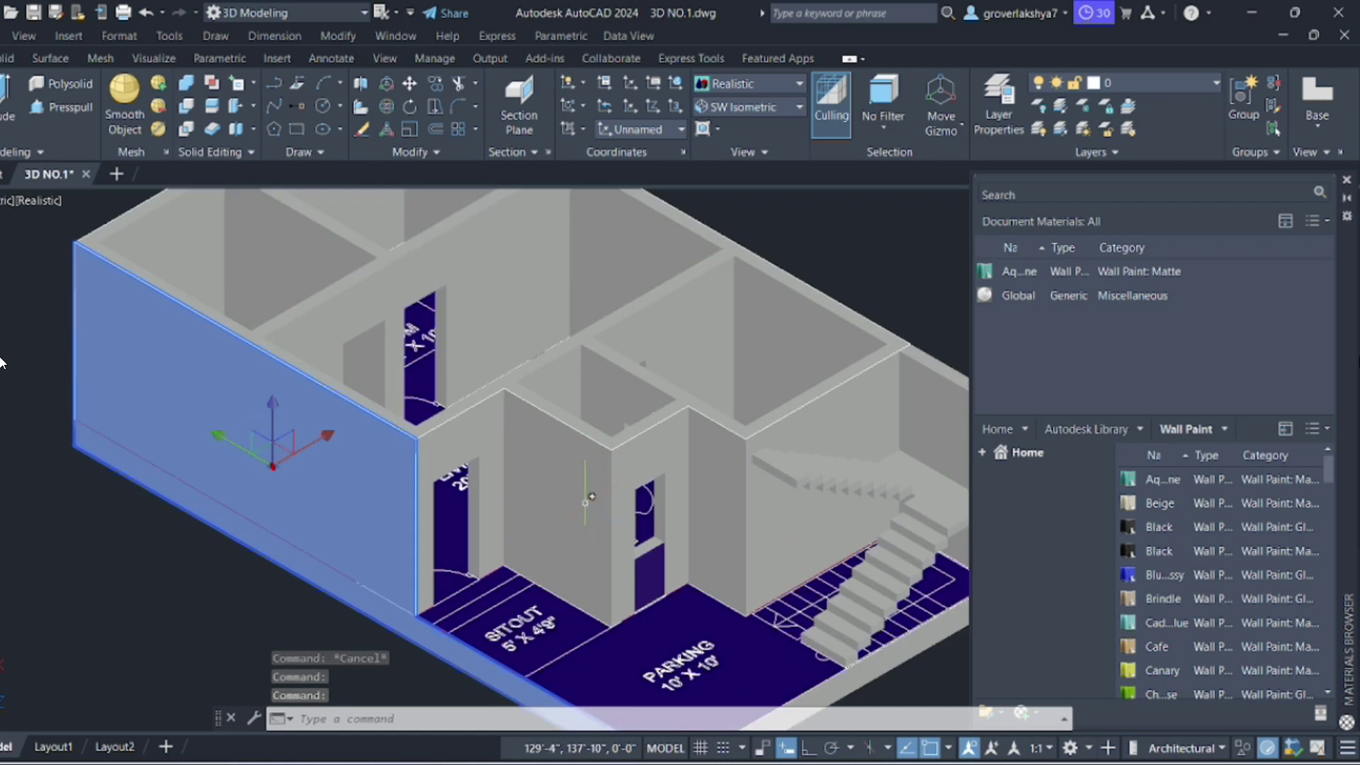
scroll(564, 473, "up", 3)
left_click(561, 486)
scroll(633, 459, "down", 4)
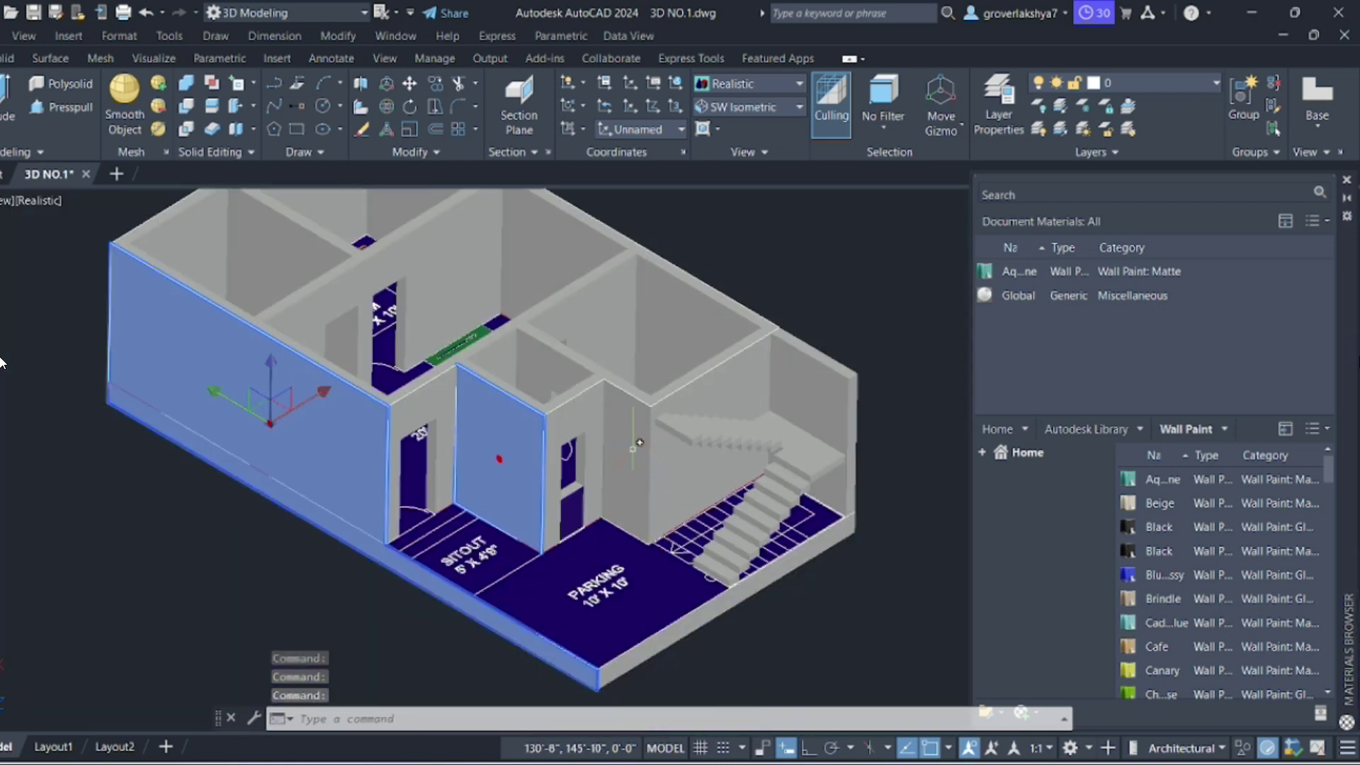
left_click(634, 445)
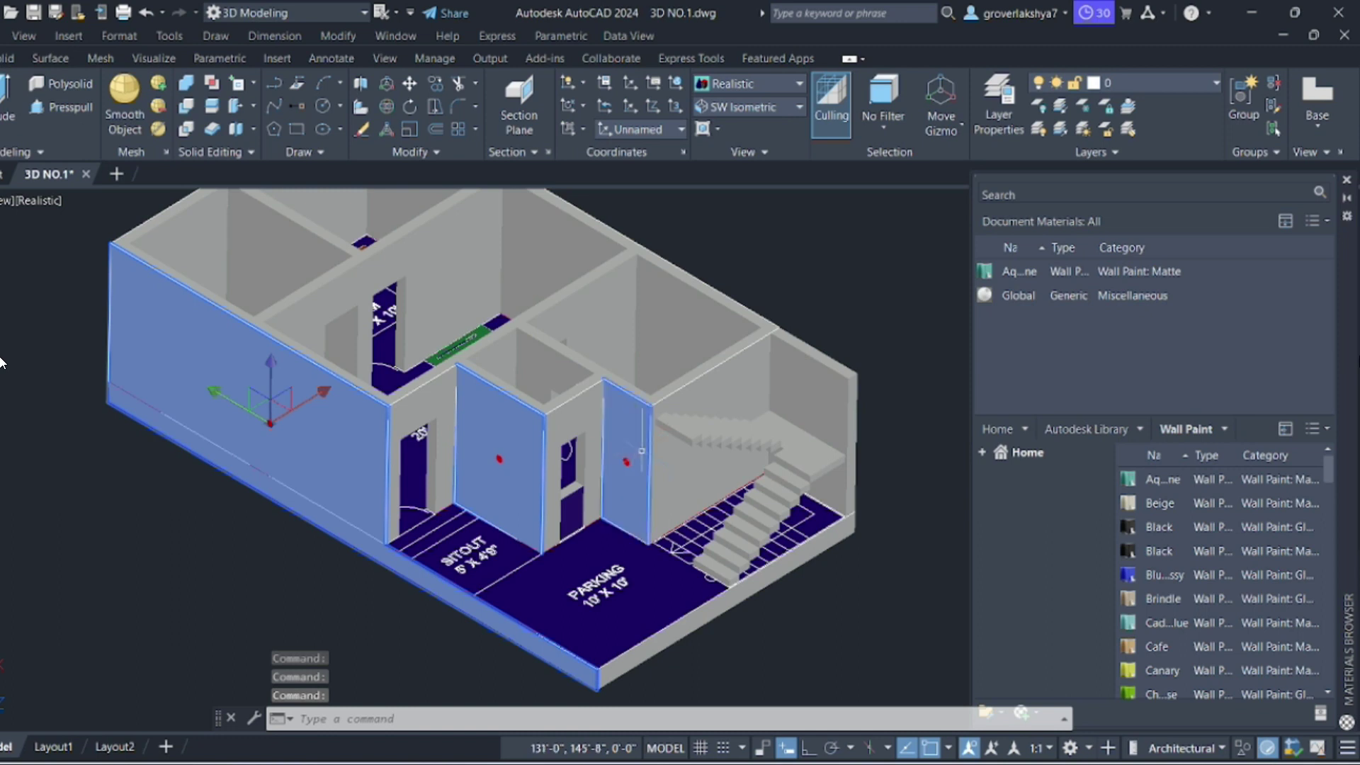
left_click(820, 391)
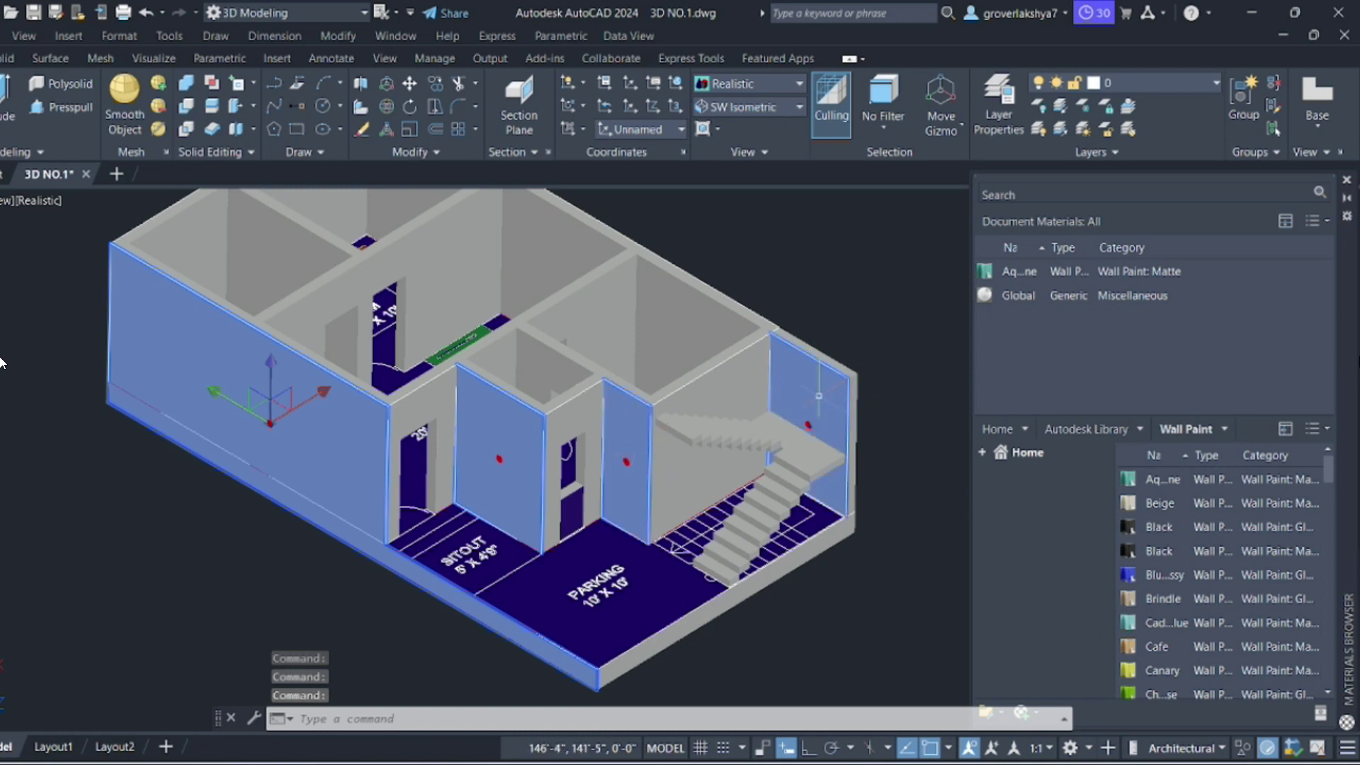
right_click(1062, 275)
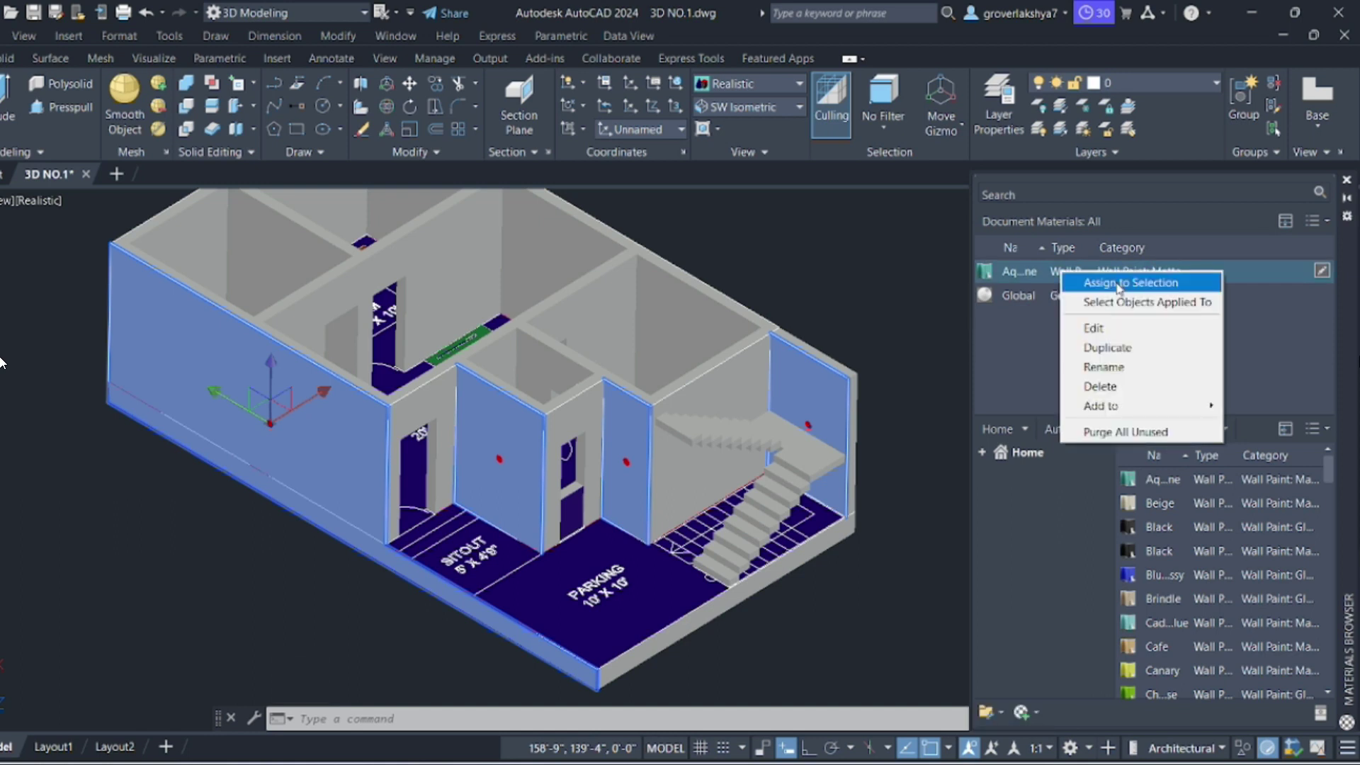
left_click(1119, 283)
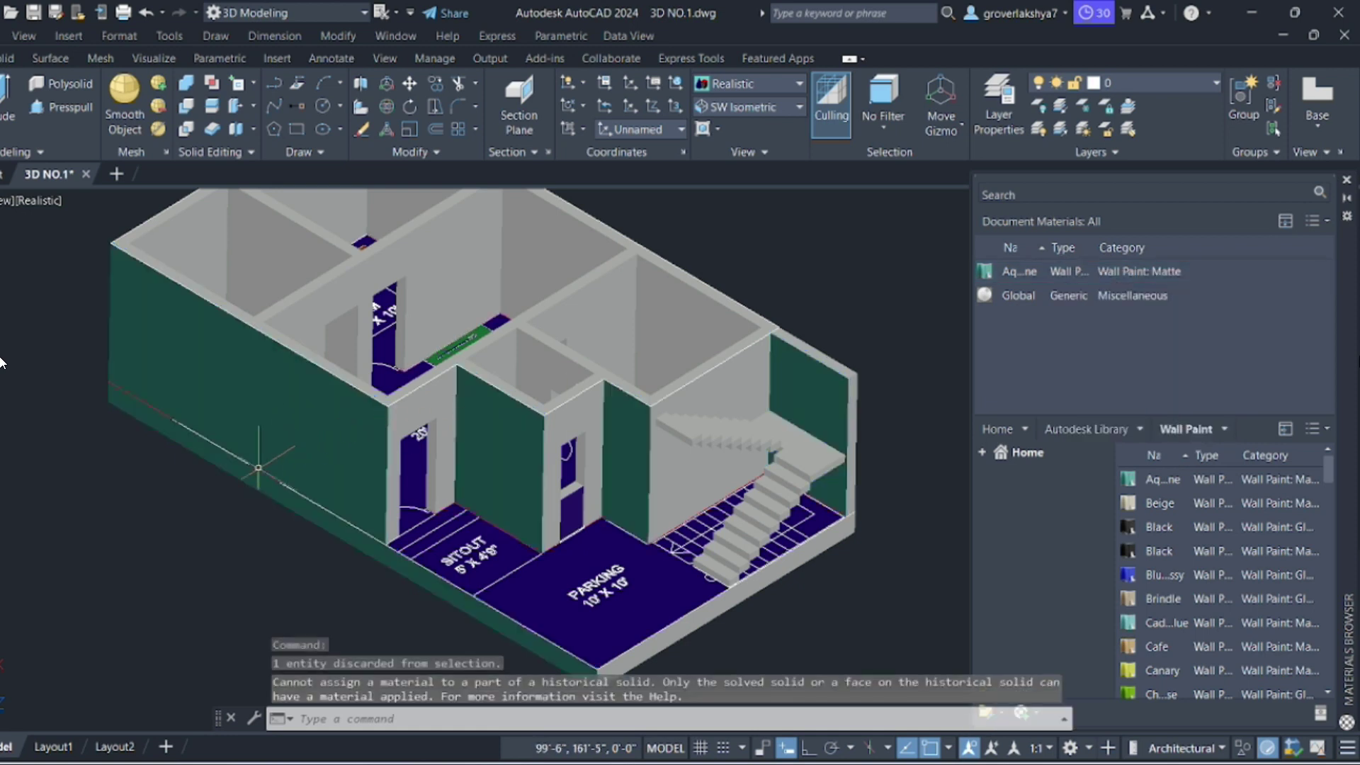
Add the Andiroba wood flooring from the Autodesk Library's Flooring category to Document Materials.
left_click(1006, 429)
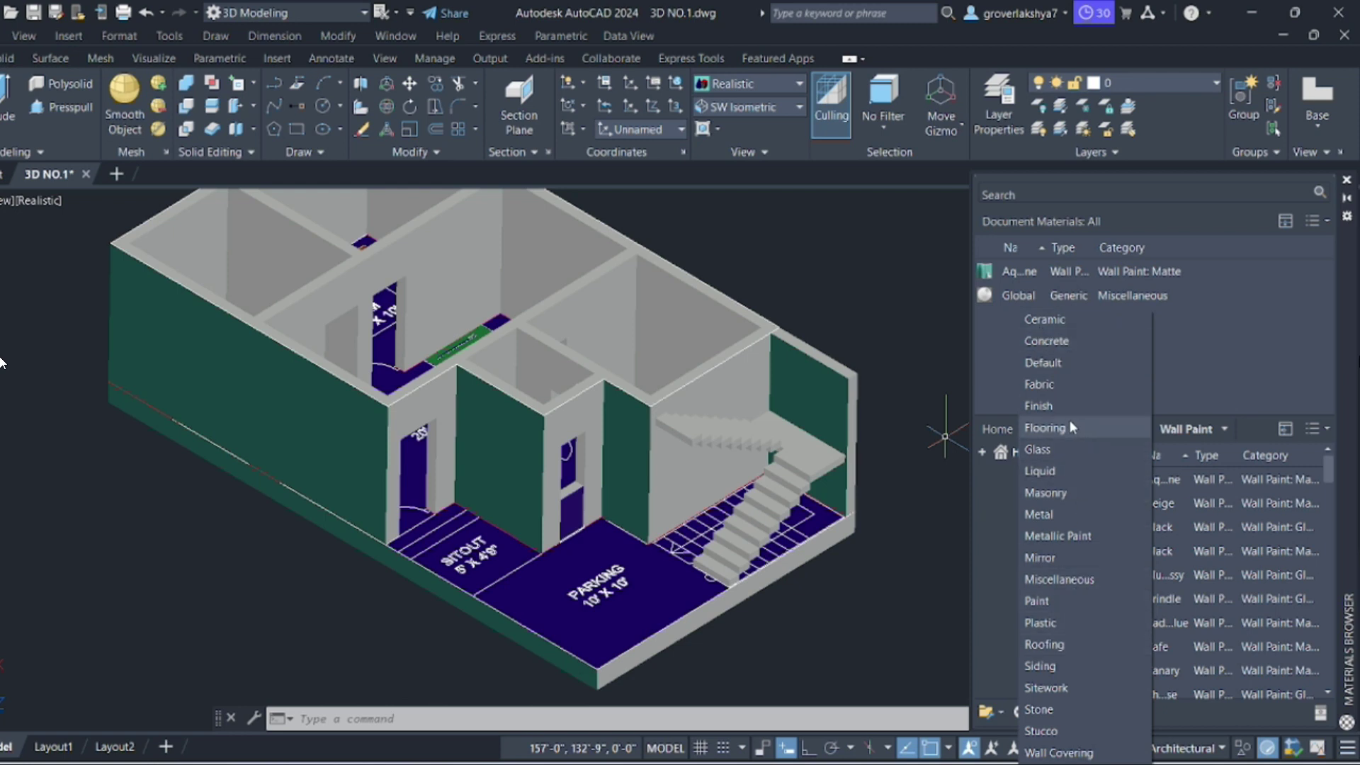
left_click(1069, 422)
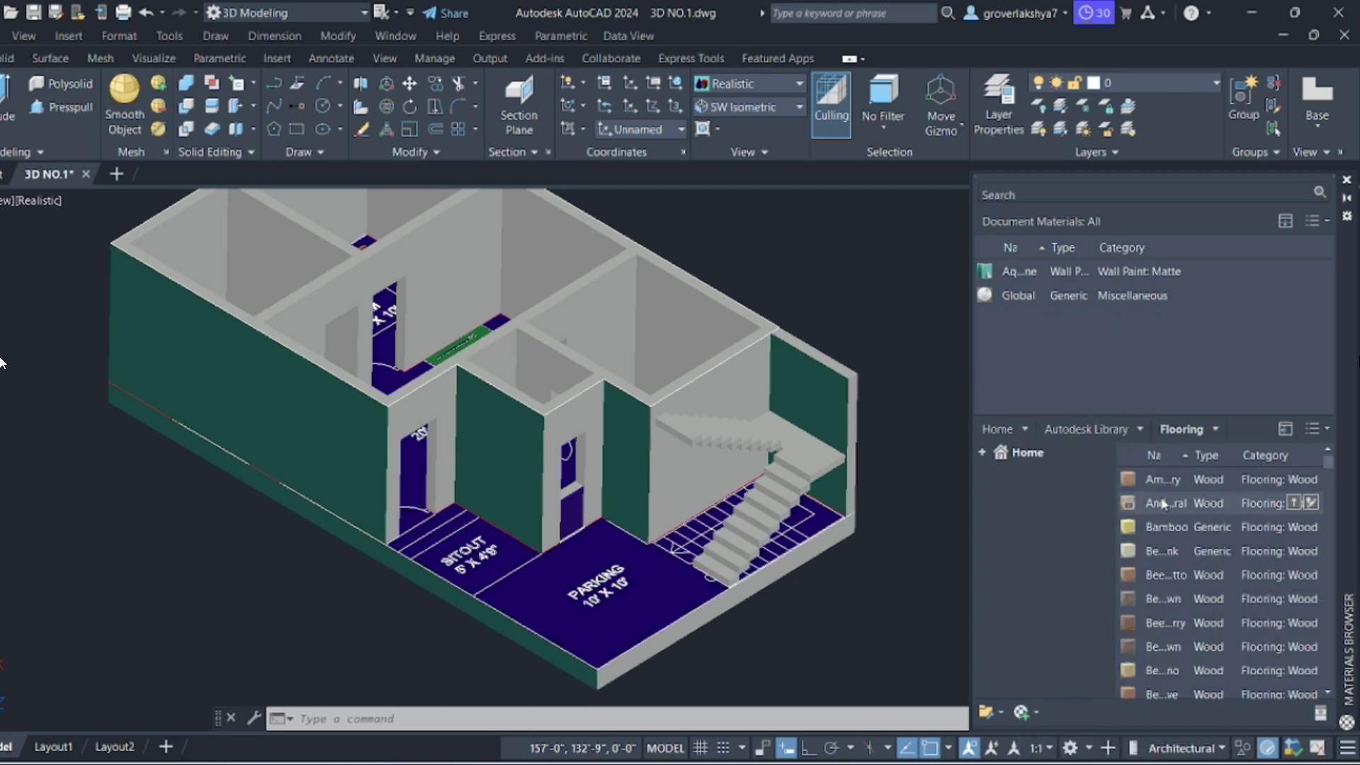
left_click_drag(1165, 479, 1096, 368)
left_click_drag(1048, 320, 1050, 322)
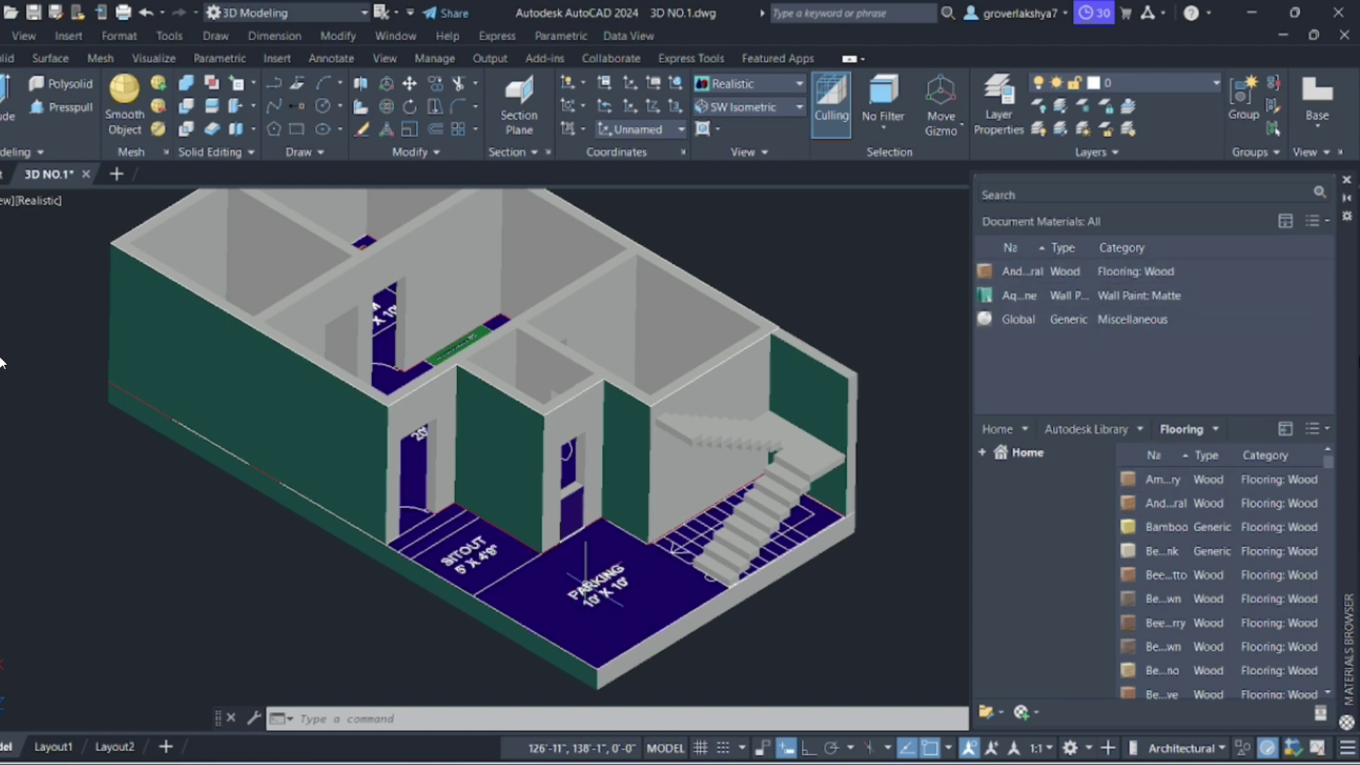
Assign the Andiroba wood flooring material to the house's floor slab.
left_click(608, 588)
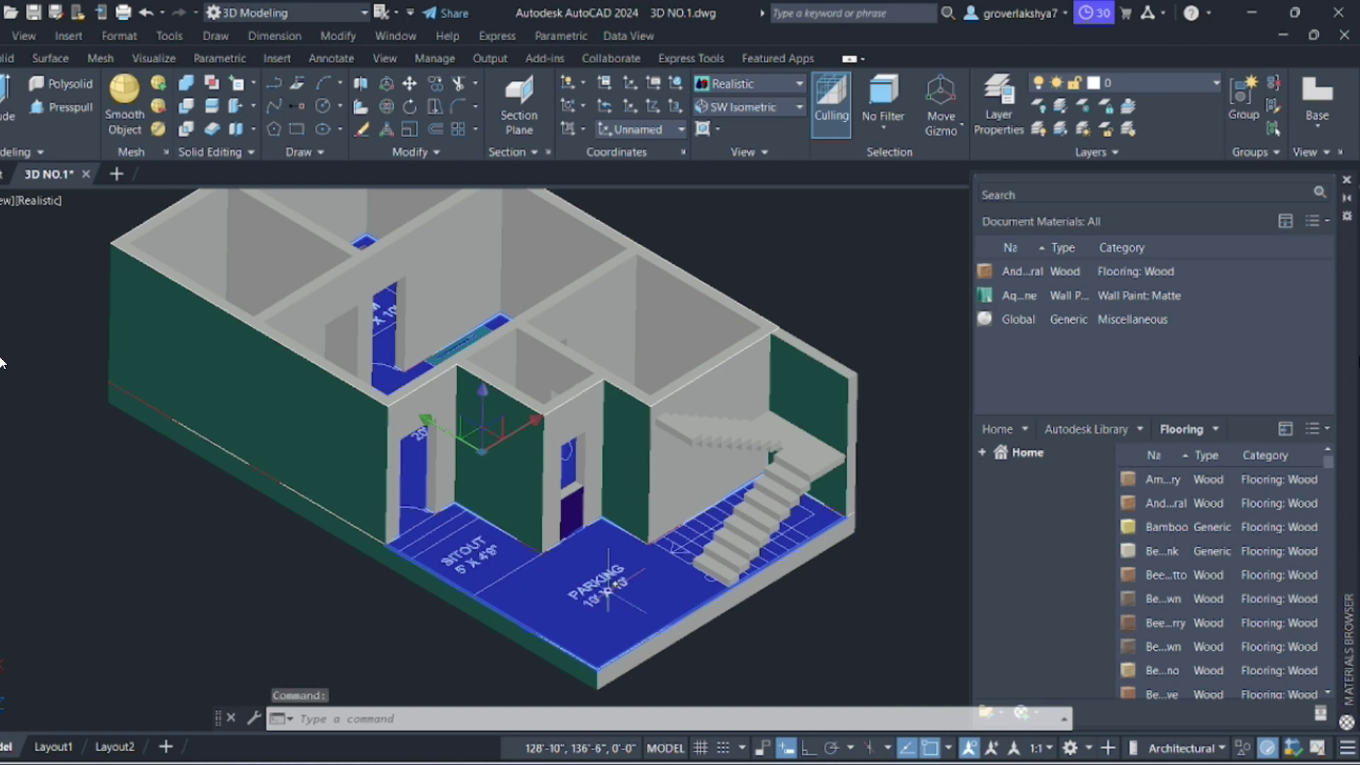
right_click(1041, 271)
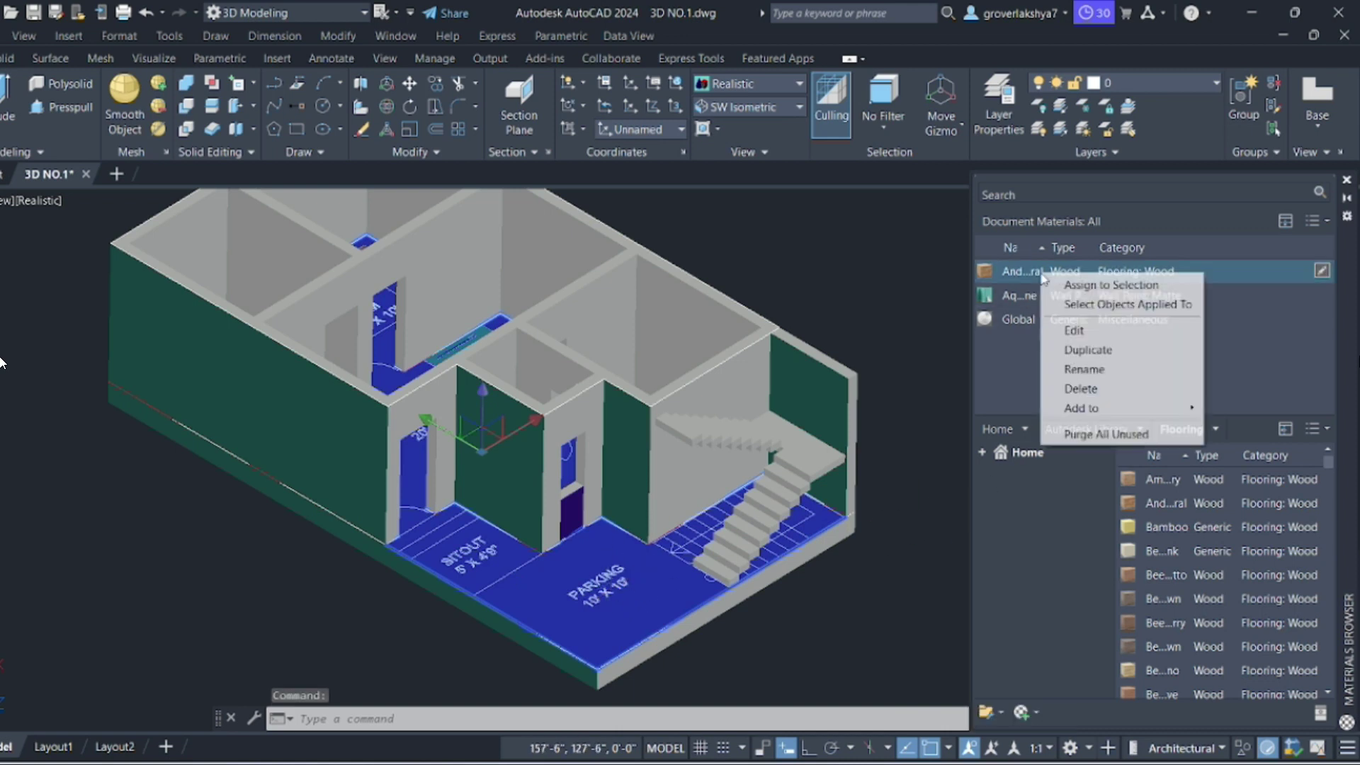
left_click(1110, 285)
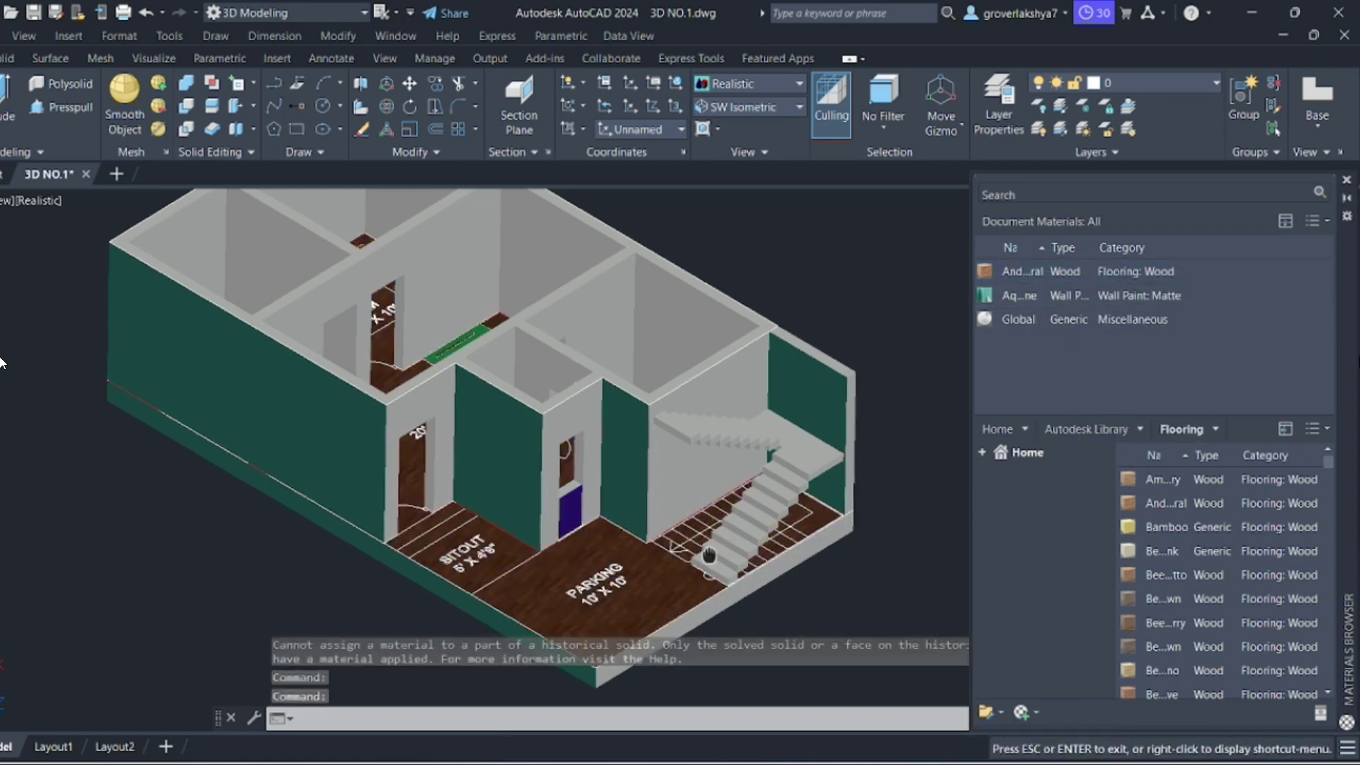
scroll(0, 362, "down", 2)
middle_click_drag(644, 549, 359, 326, "shift")
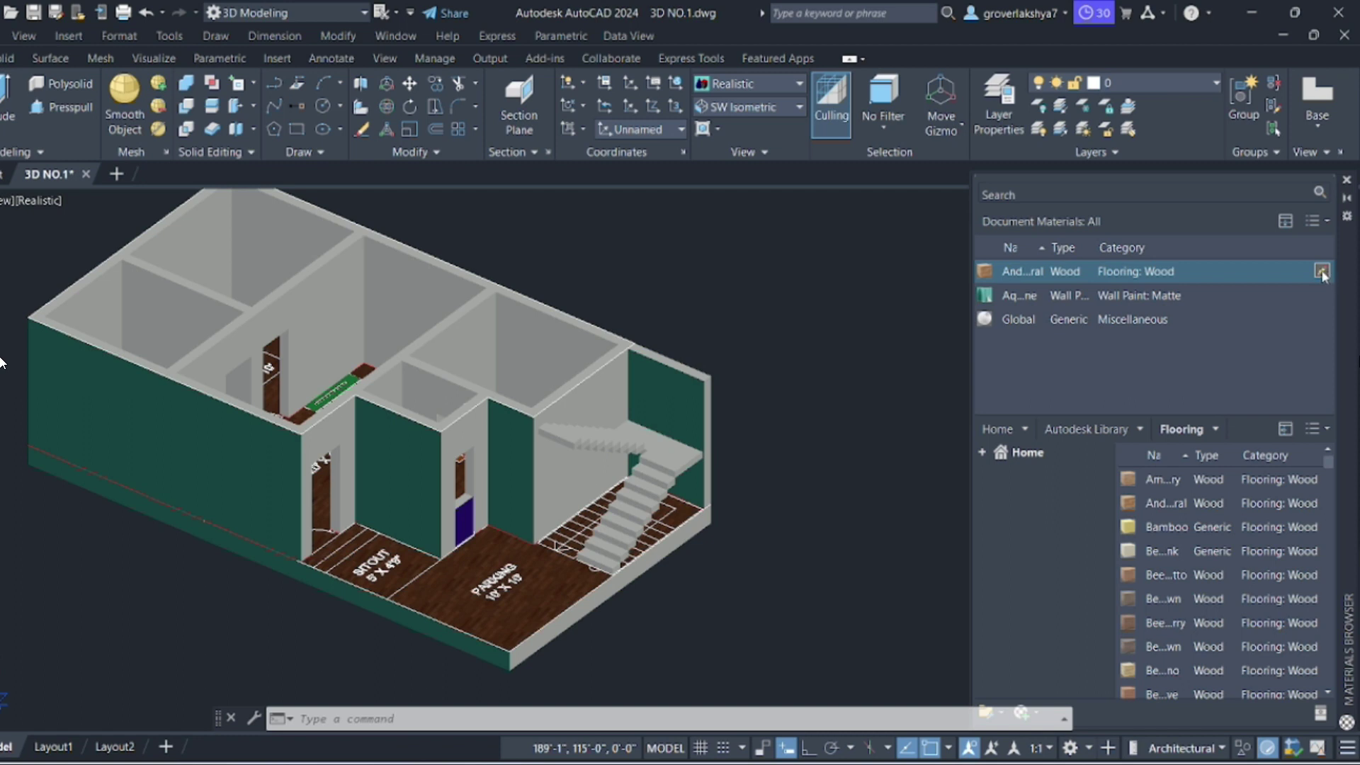
Change the Andiroba - Natural flooring finish from Satin Varnish to Glossy Varnish.
left_click(1321, 272)
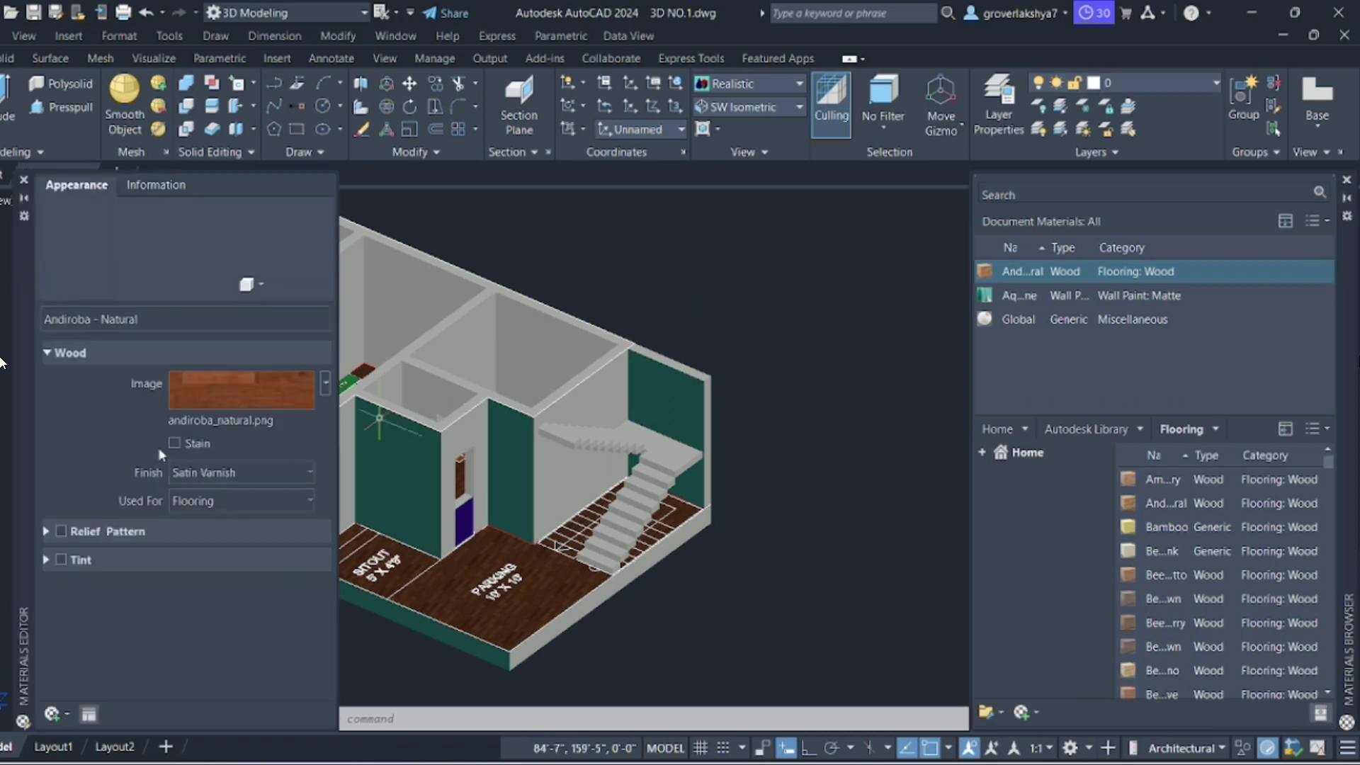
left_click(221, 478)
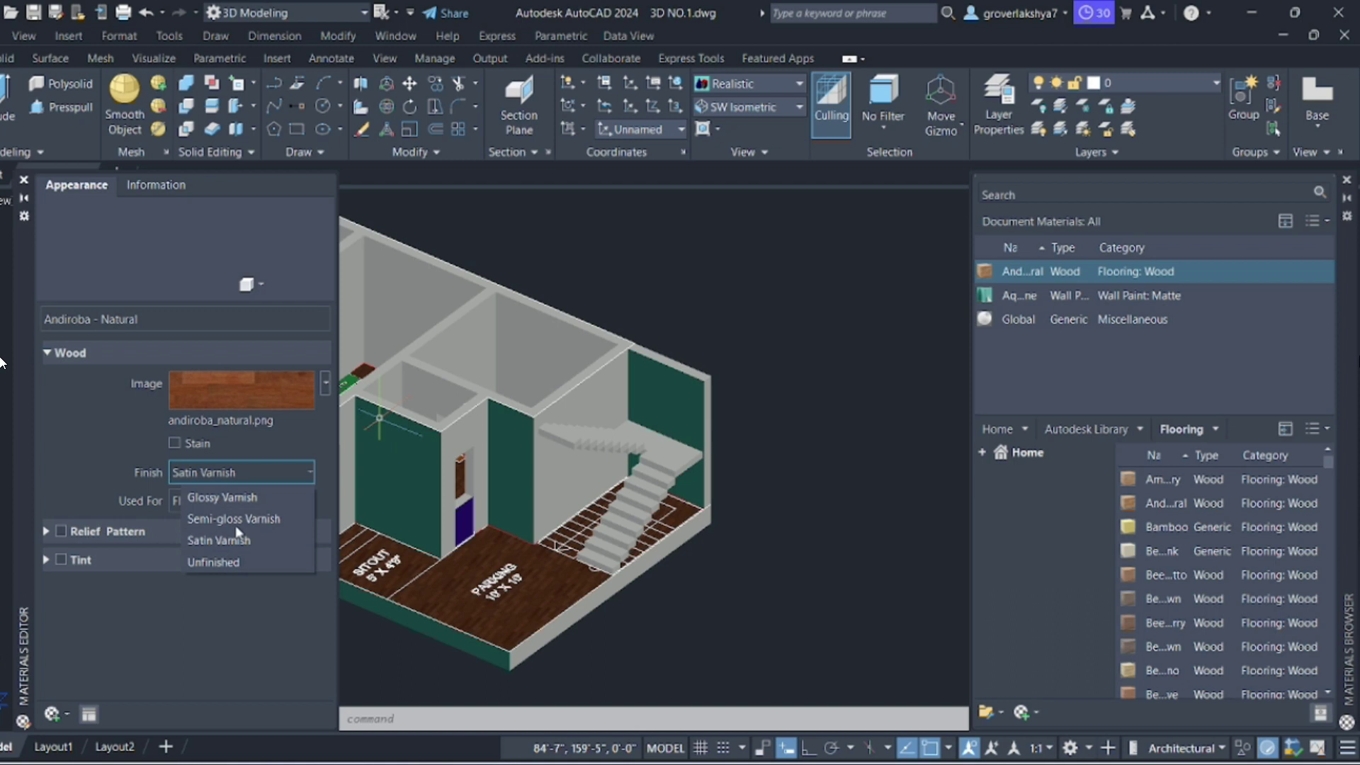
left_click(245, 497)
left_click(245, 502)
left_click(228, 528)
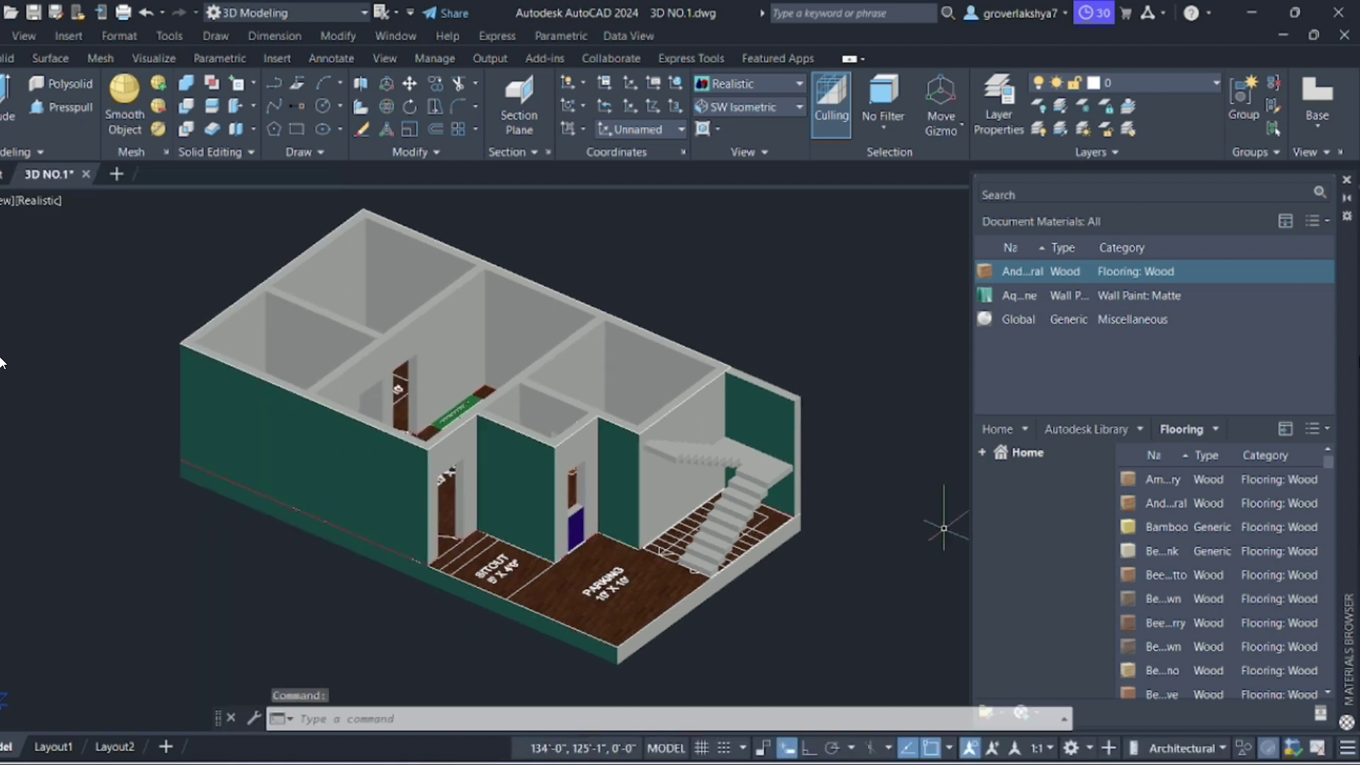
Pan, orbit and zoom to inspect the whole house with its glossy wood floors.
left_click_drag(591, 658, 580, 655)
key("Escape")
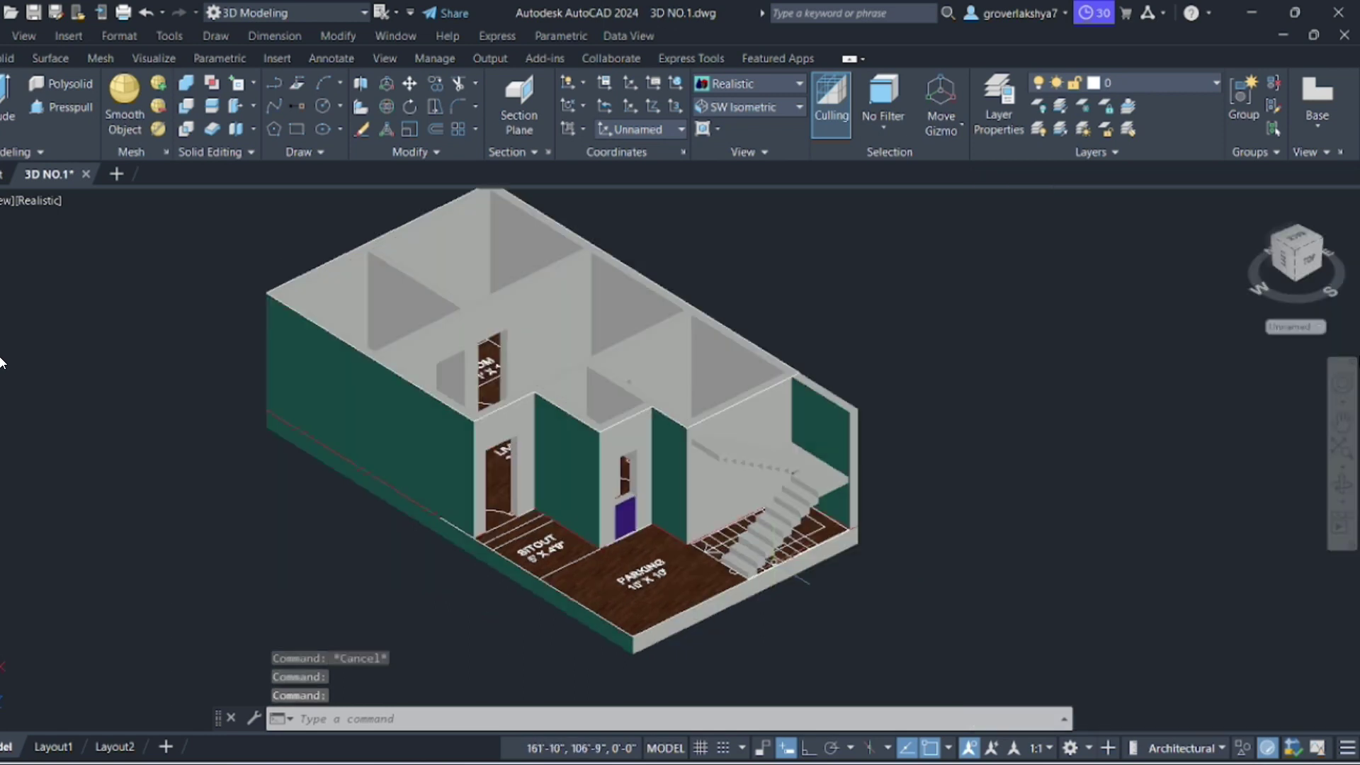
middle_click_drag(629, 382, 538, 386, "shift")
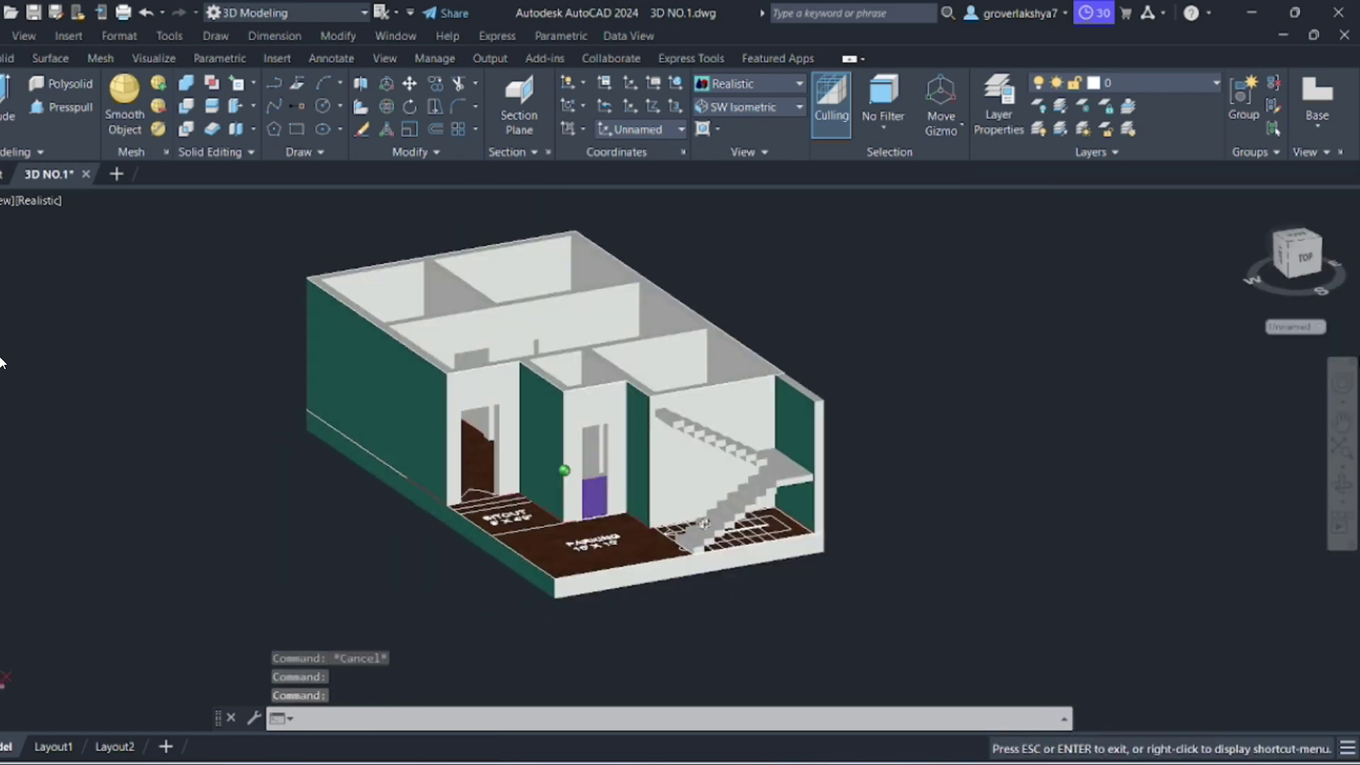
scroll(504, 388, "up", 3)
scroll(505, 388, "up", 2)
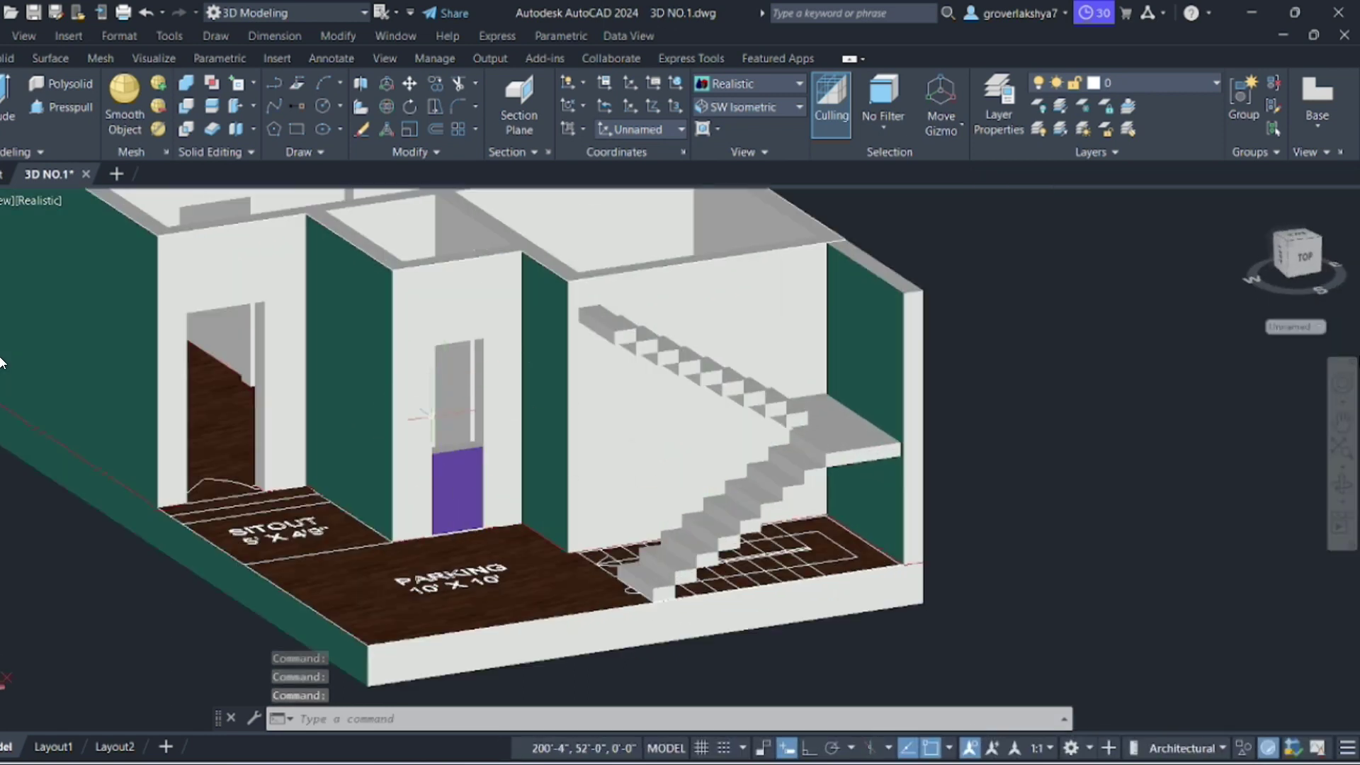
scroll(504, 388, "up", 2)
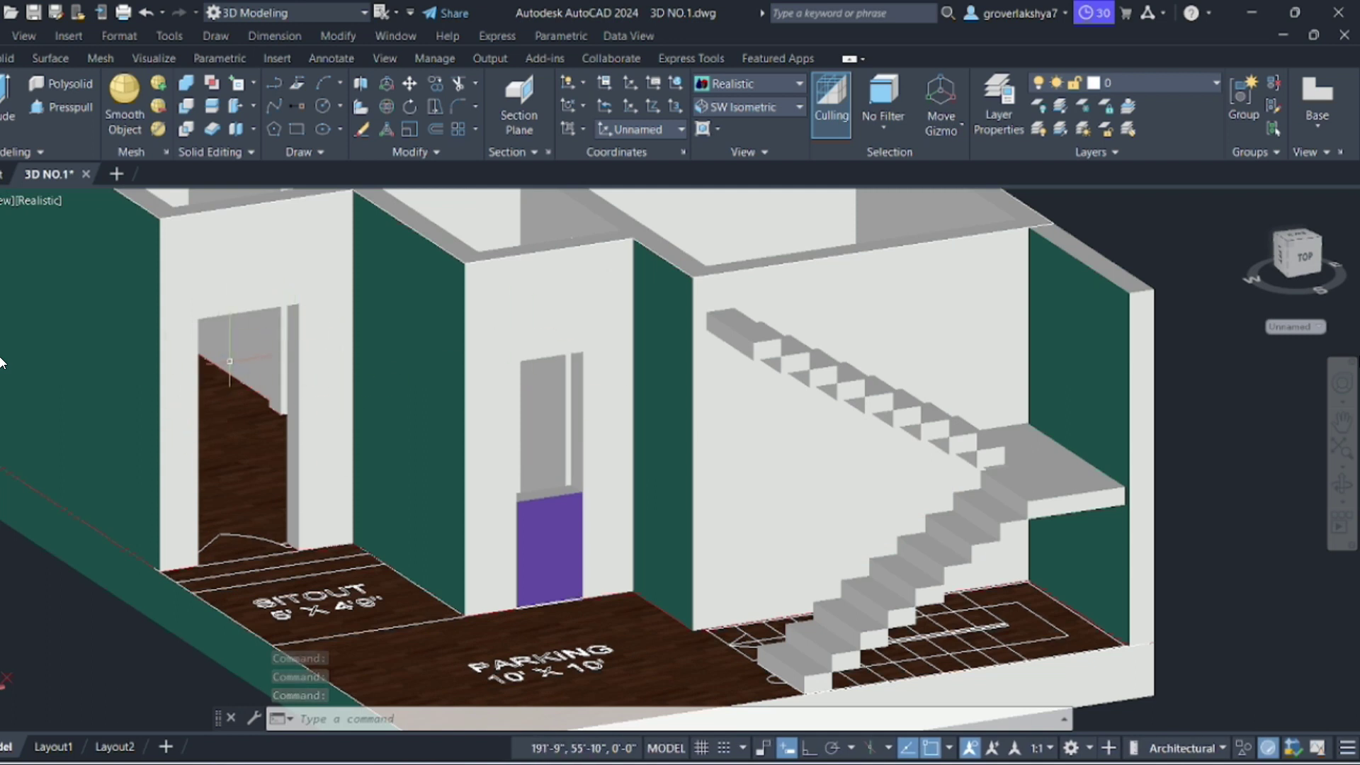
scroll(615, 508, "down", 1)
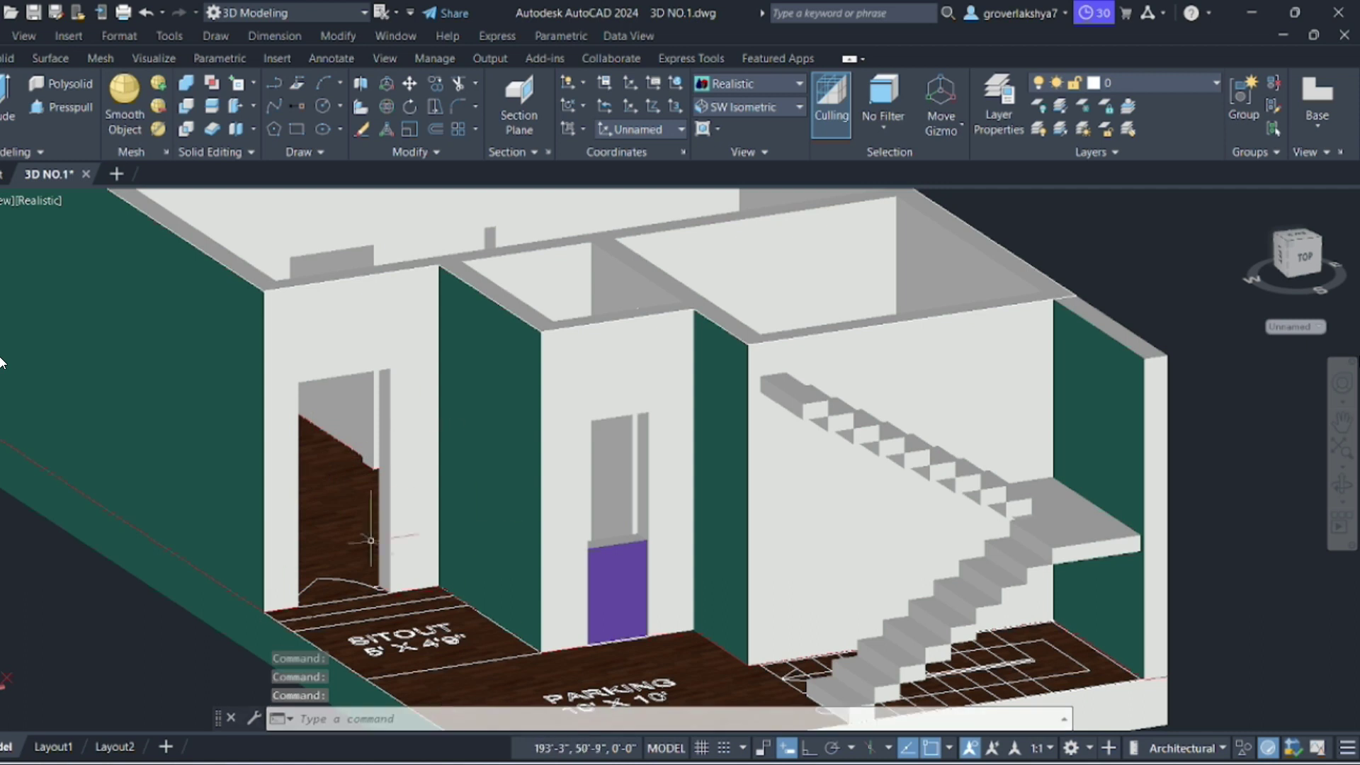
scroll(347, 559, "down", 3)
middle_click_drag(348, 559, 404, 618, "shift")
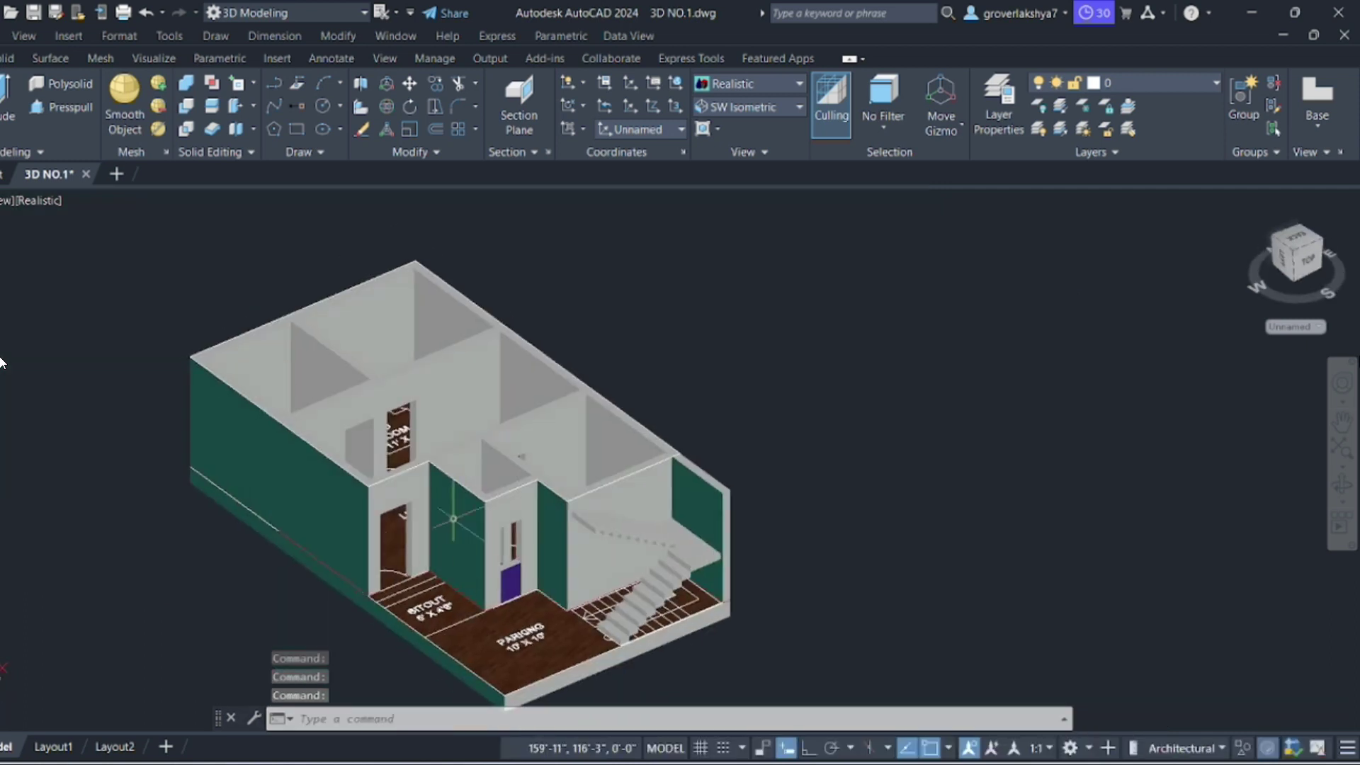
scroll(404, 617, "up", 2)
scroll(403, 567, "up", 2)
scroll(404, 527, "up", 1)
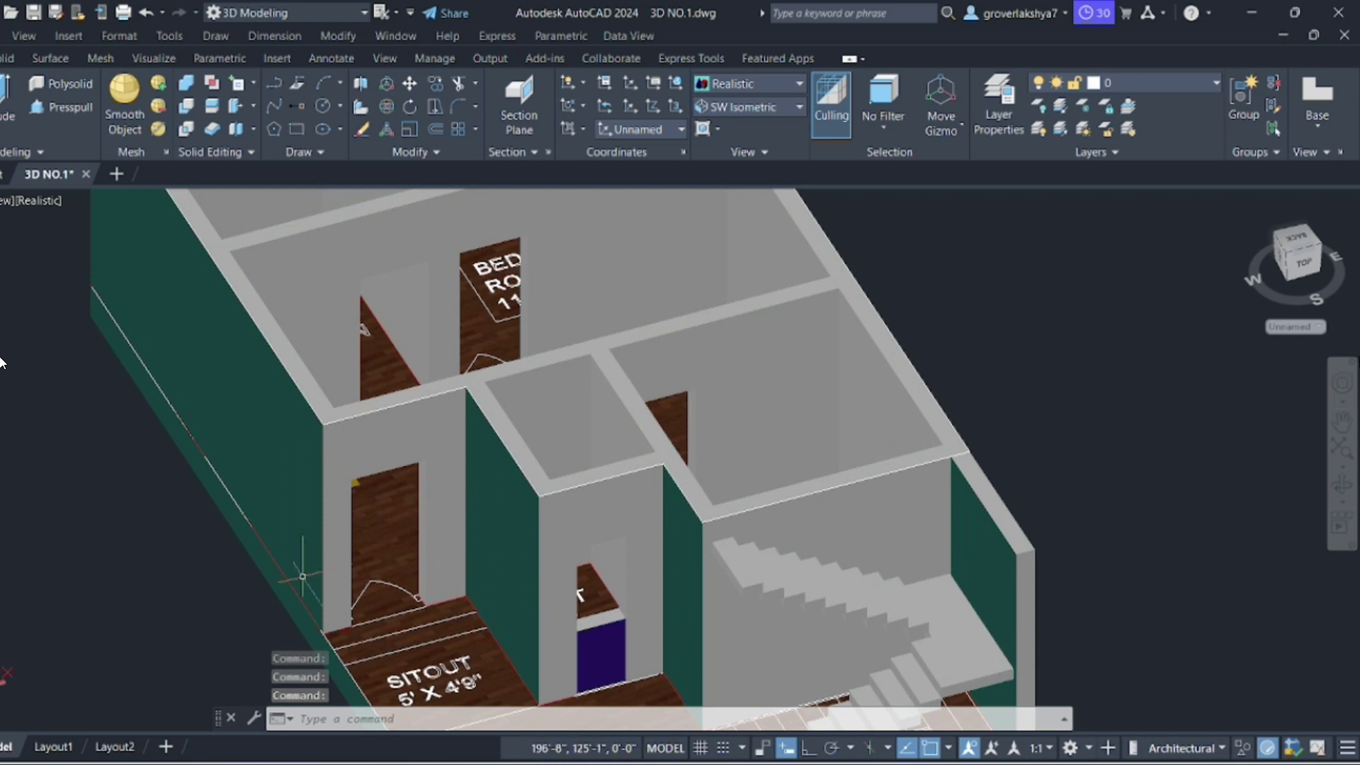
scroll(363, 544, "down", 1)
scroll(482, 489, "down", 3)
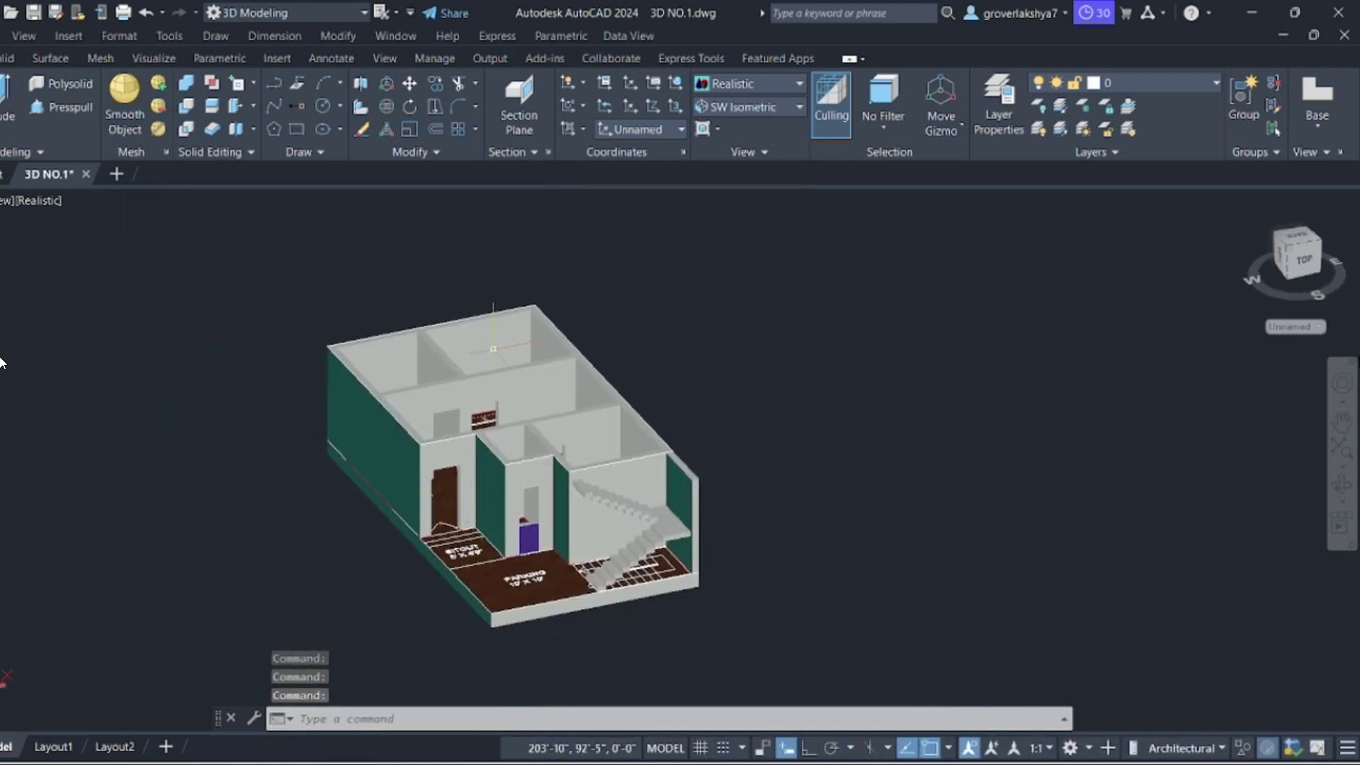
left_click(724, 92)
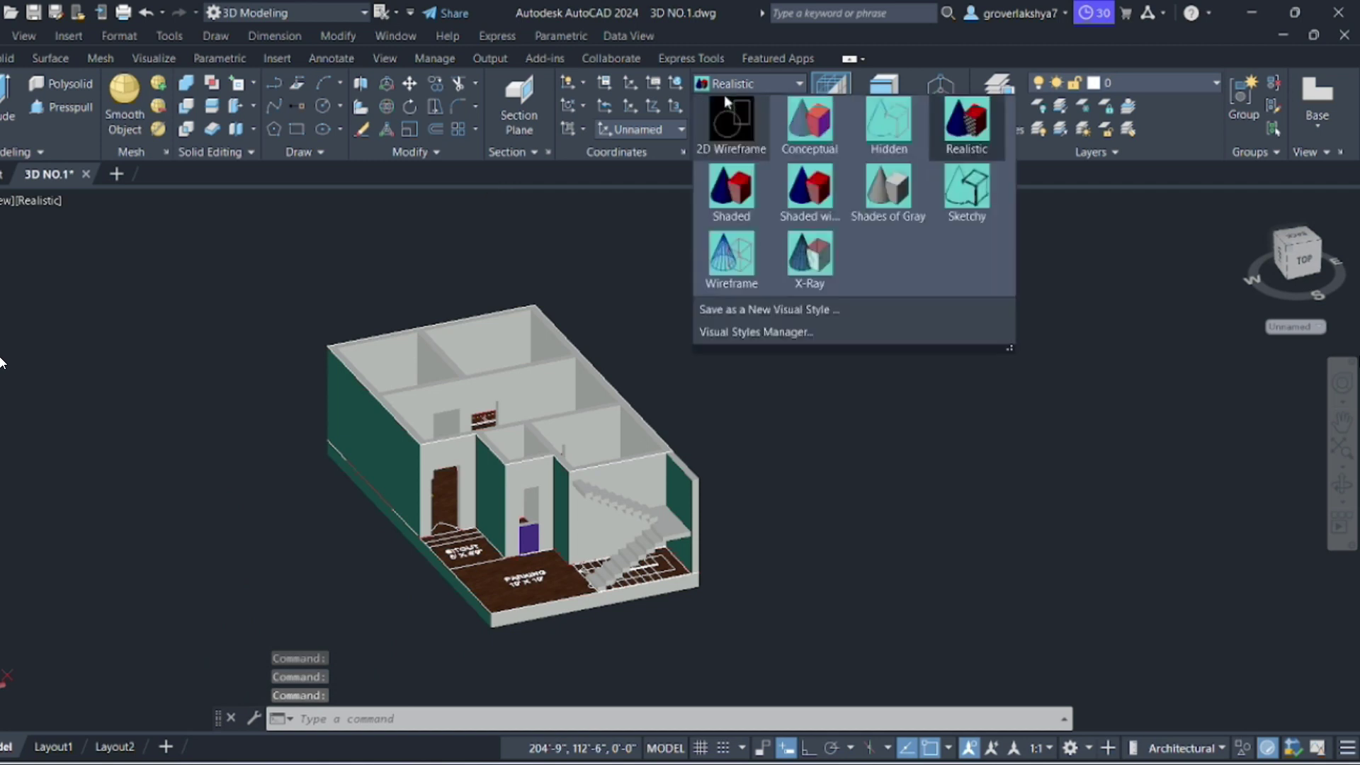
Switch to 2D Wireframe style and the Front view.
left_click(729, 119)
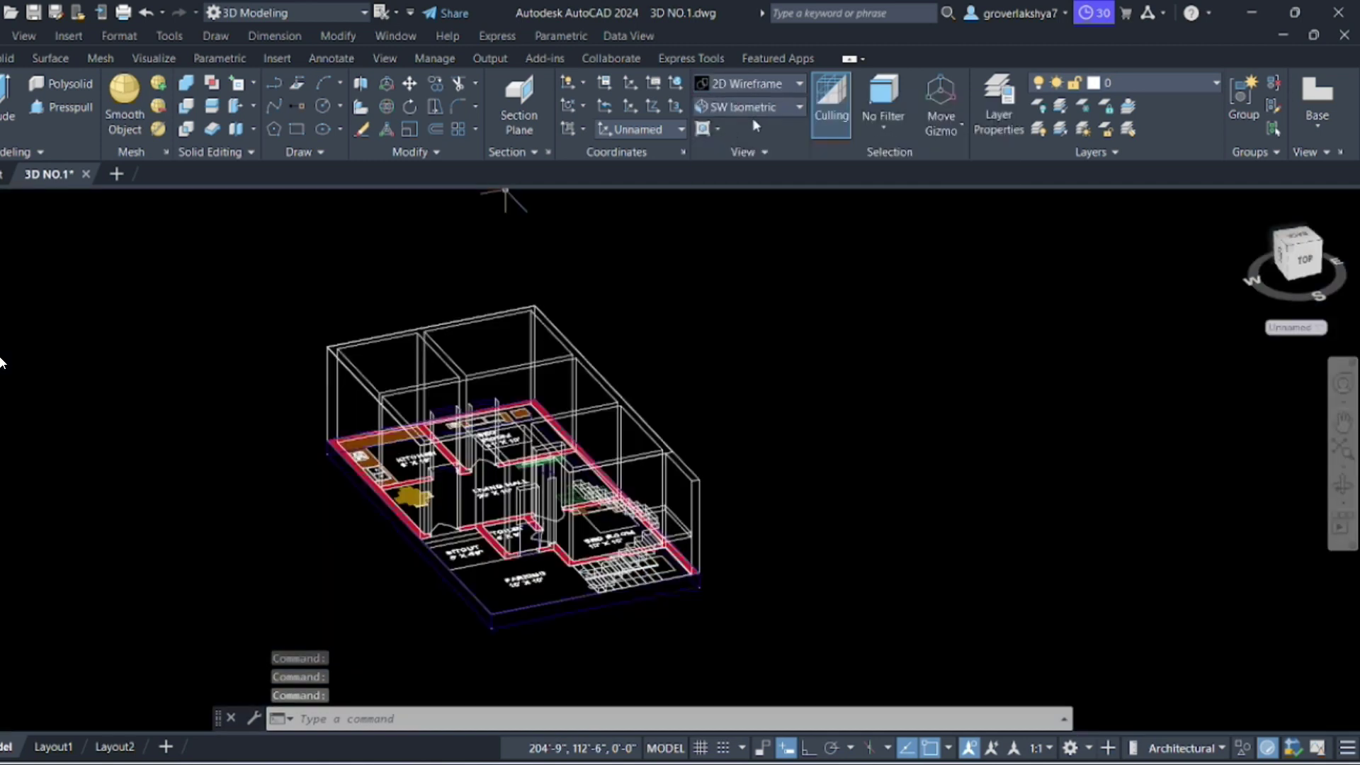
left_click(733, 108)
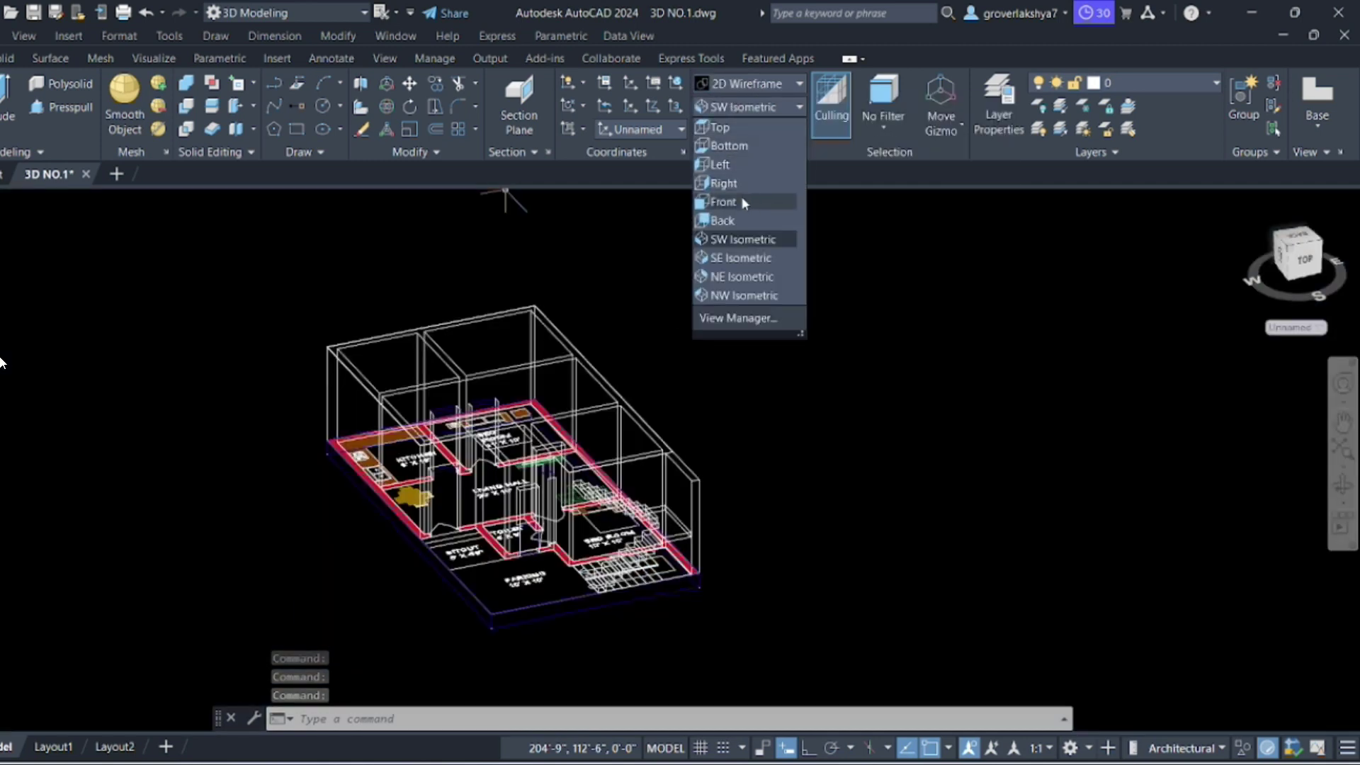
left_click(741, 202)
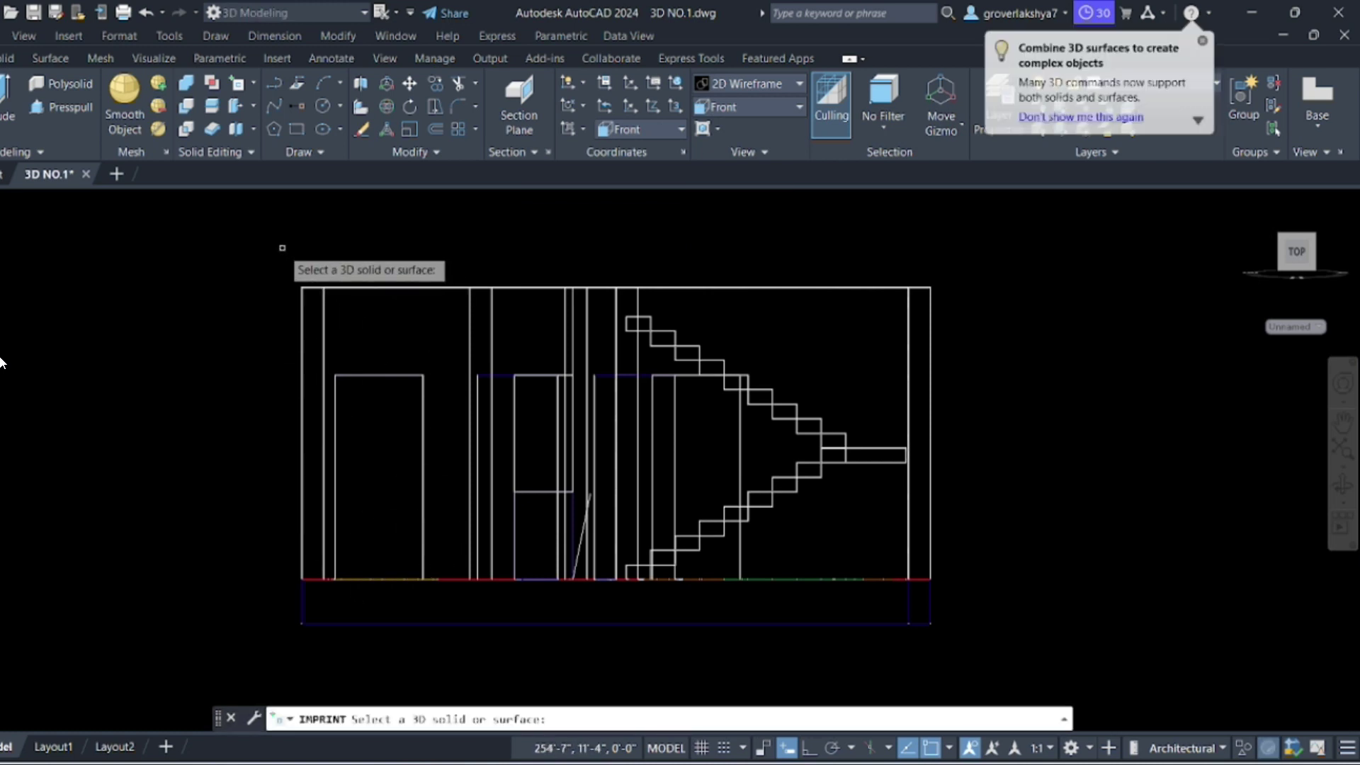
Run Copy Edges and pick the door opening's top, left, right and bottom edges.
key("Escape")
left_click(253, 83)
left_click(290, 222)
left_click(453, 373)
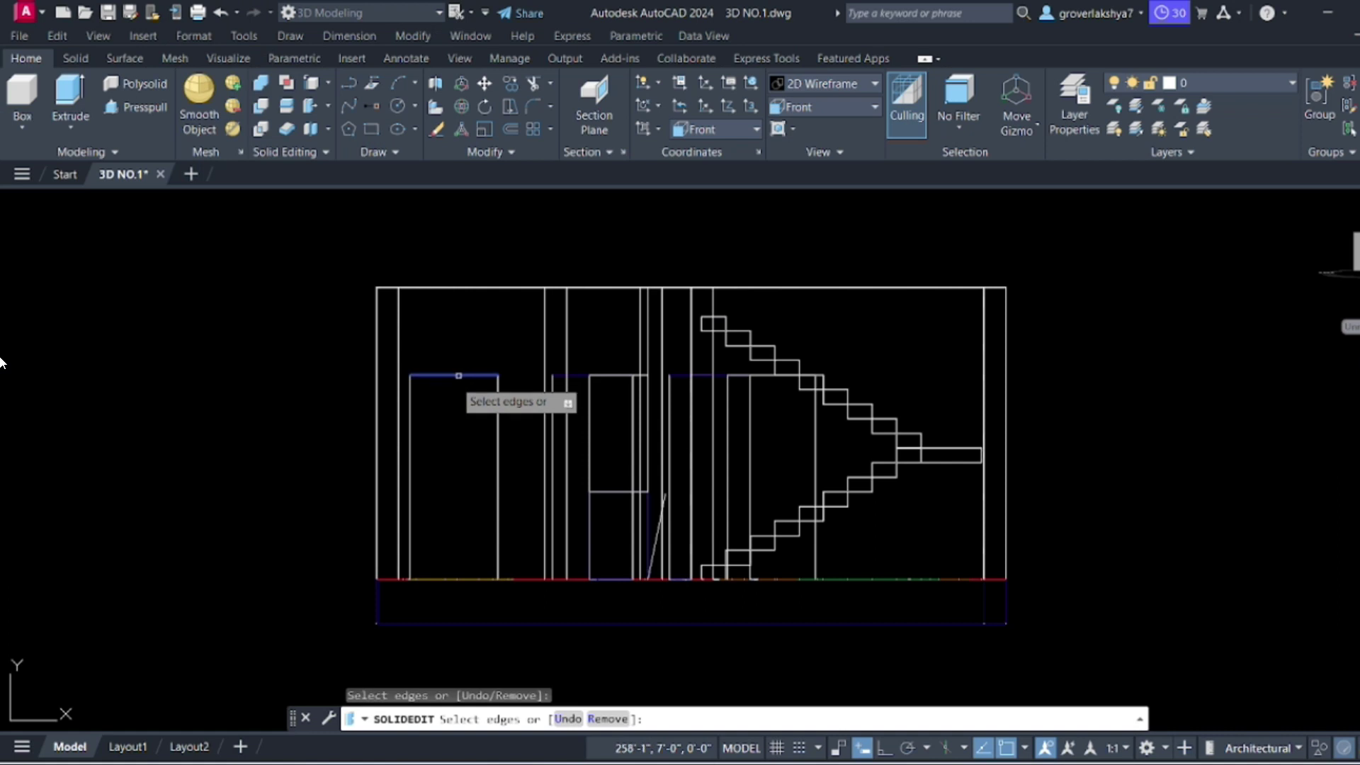
left_click(411, 427)
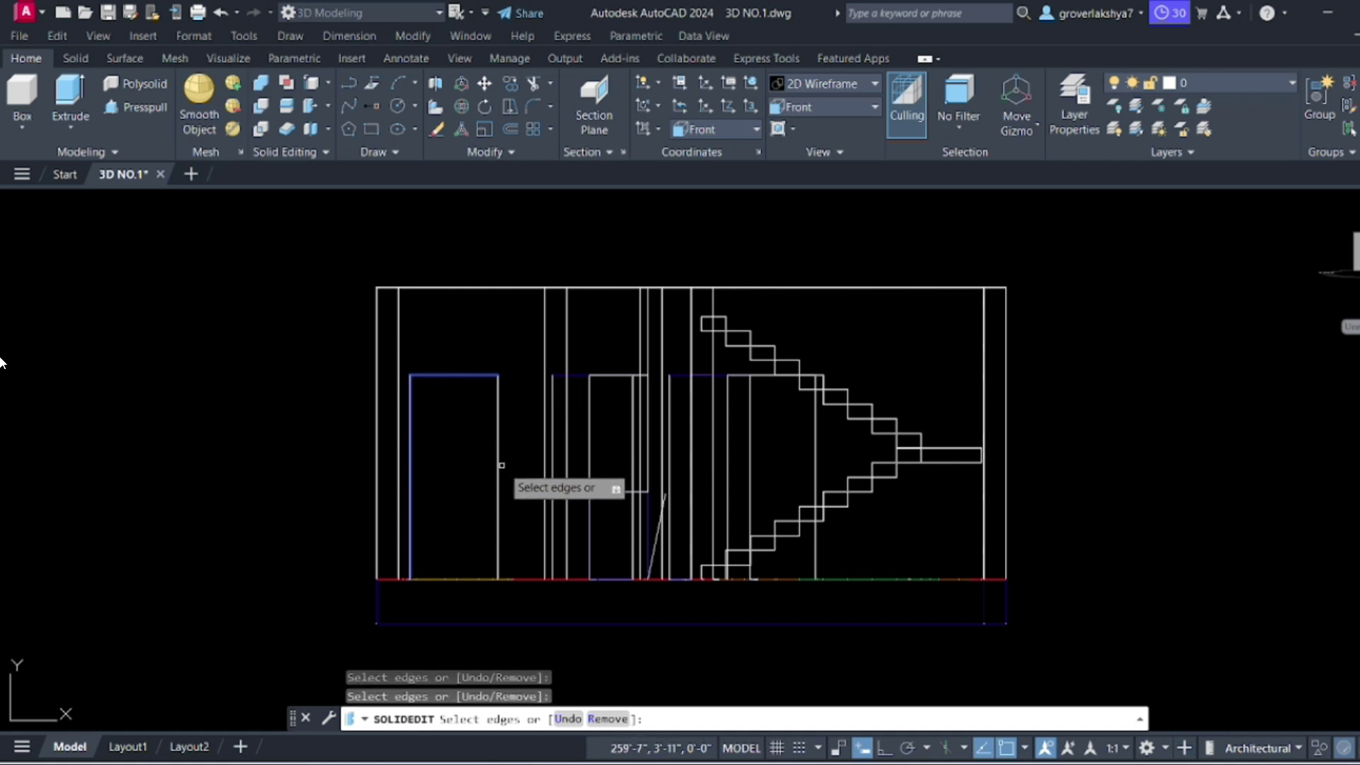
left_click(498, 465)
left_click(459, 587)
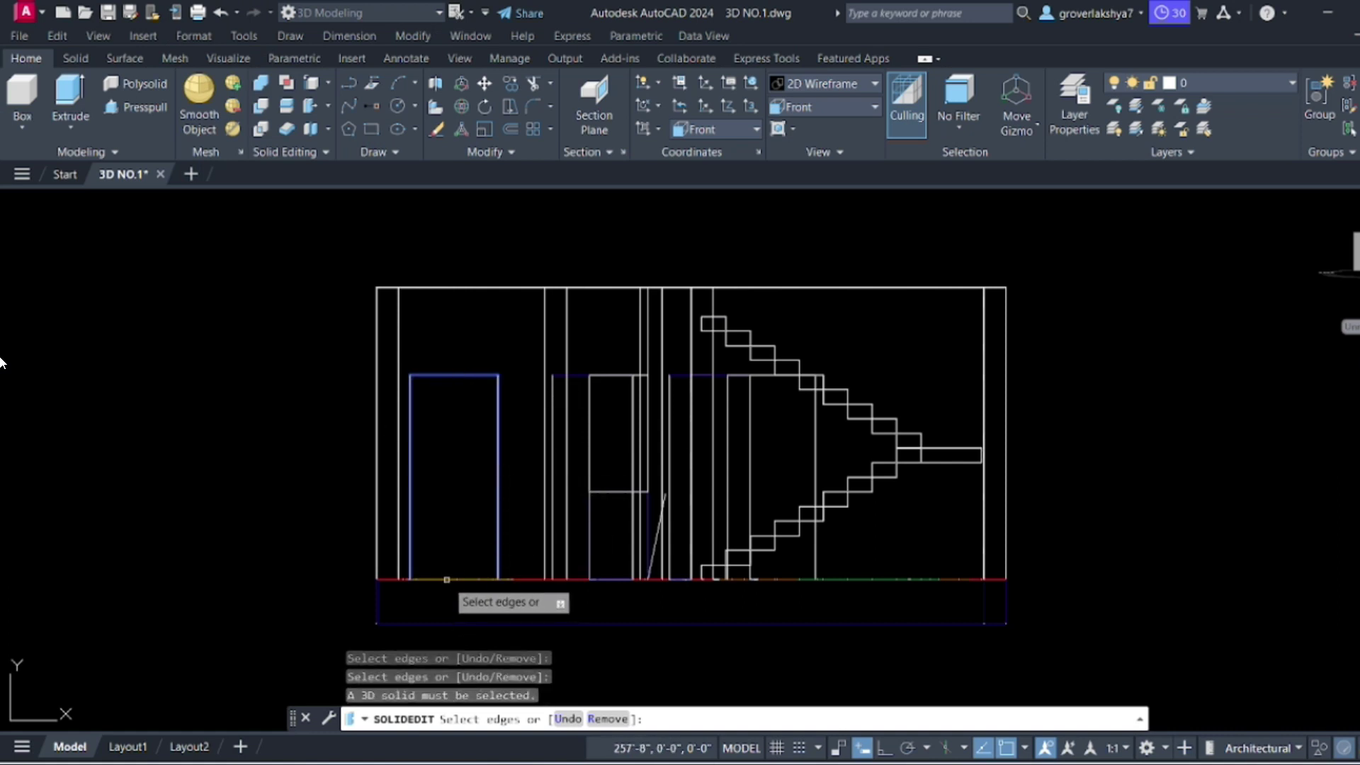
key("Return")
Place the copied door edges horizontally to the right of the house.
left_click(498, 374)
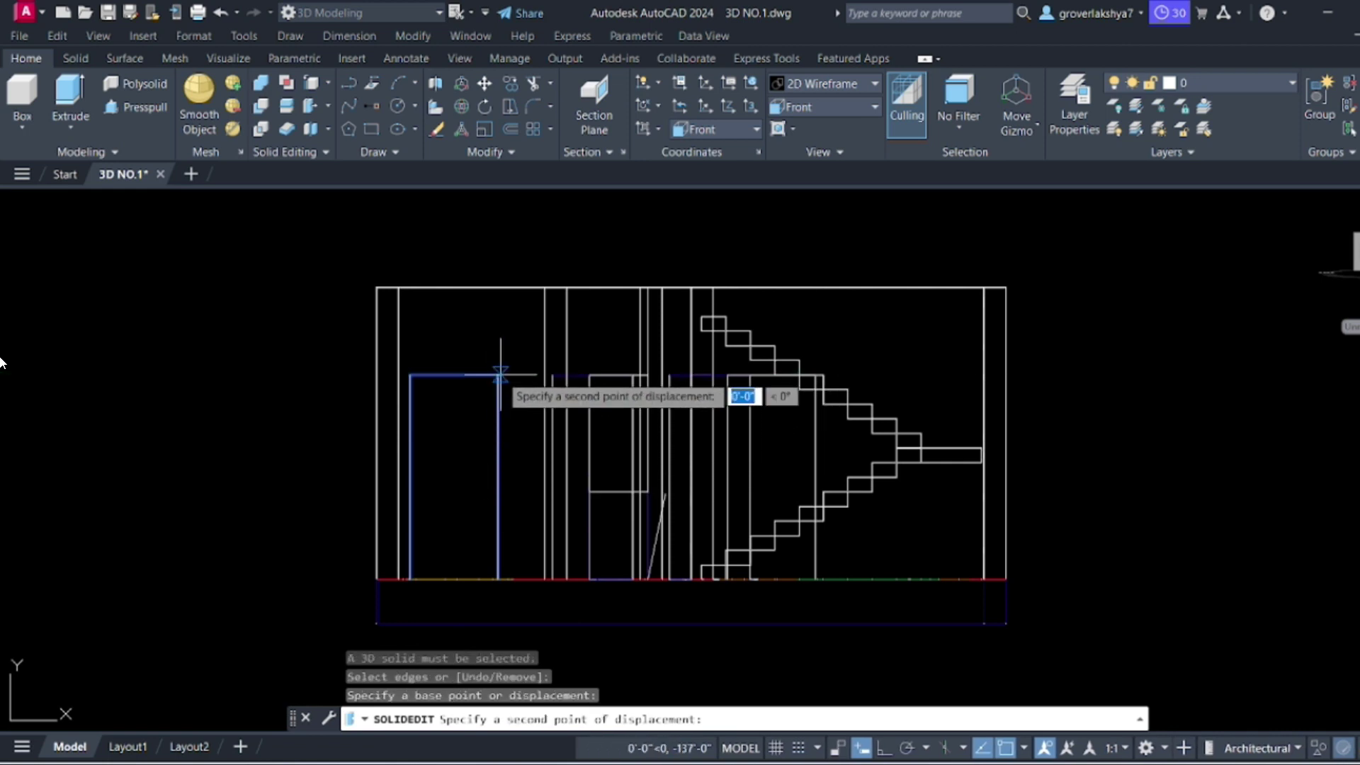
scroll(767, 355, "down", 2)
middle_click_drag(1007, 316, 755, 364)
key("F8")
left_click(794, 404)
key("Escape")
key("Escape")
middle_click_drag(876, 420, 859, 362)
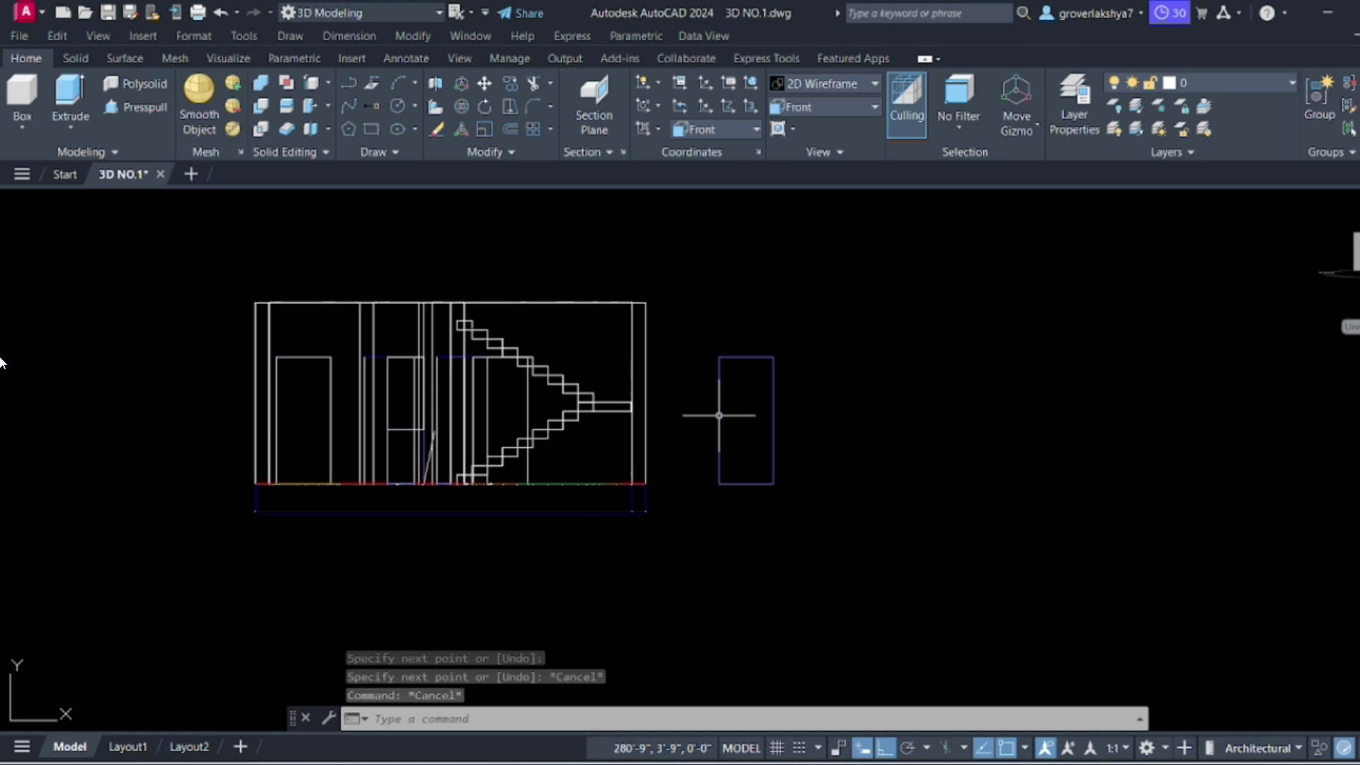
Offset the copied door outline inward to form an inner panel rectangle.
scroll(719, 416, "up", 2)
type("o")
key("space")
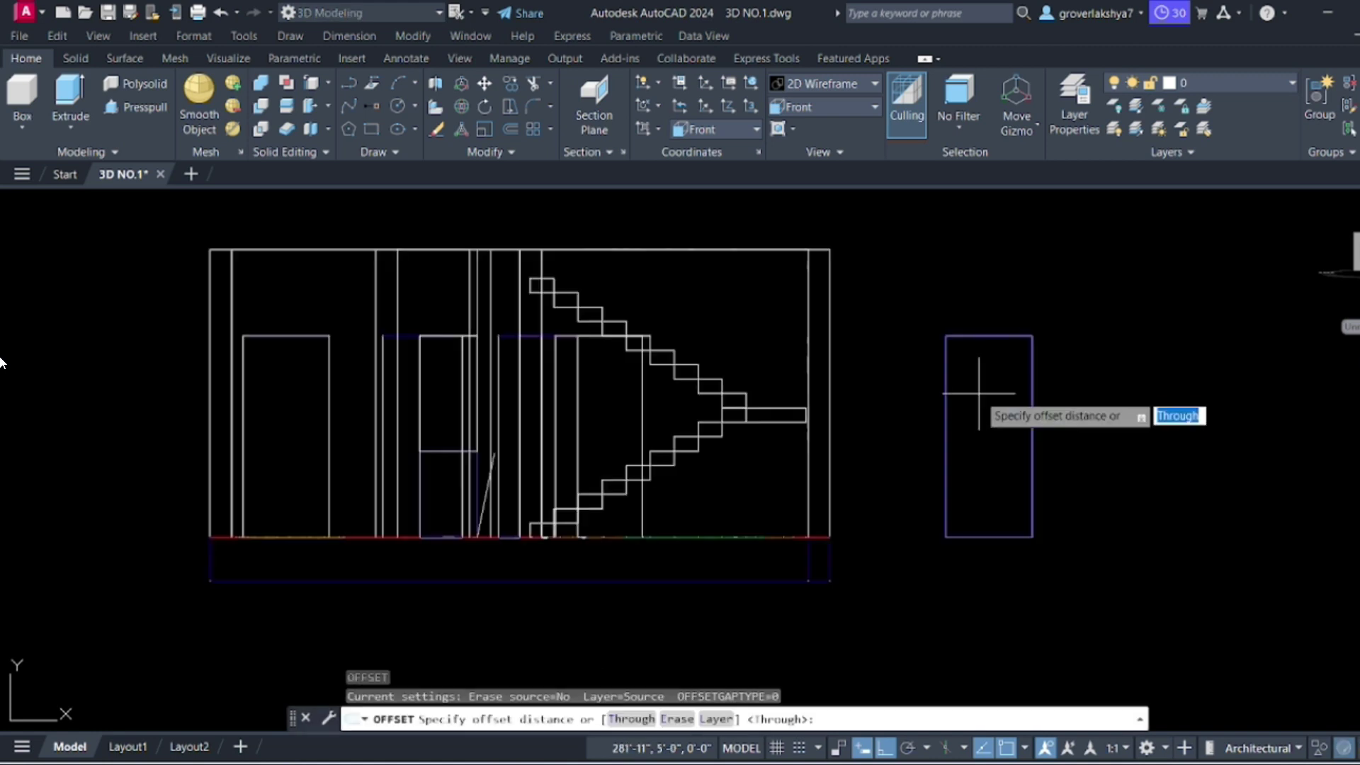
type("3")
key("Return")
key("Escape")
key("space")
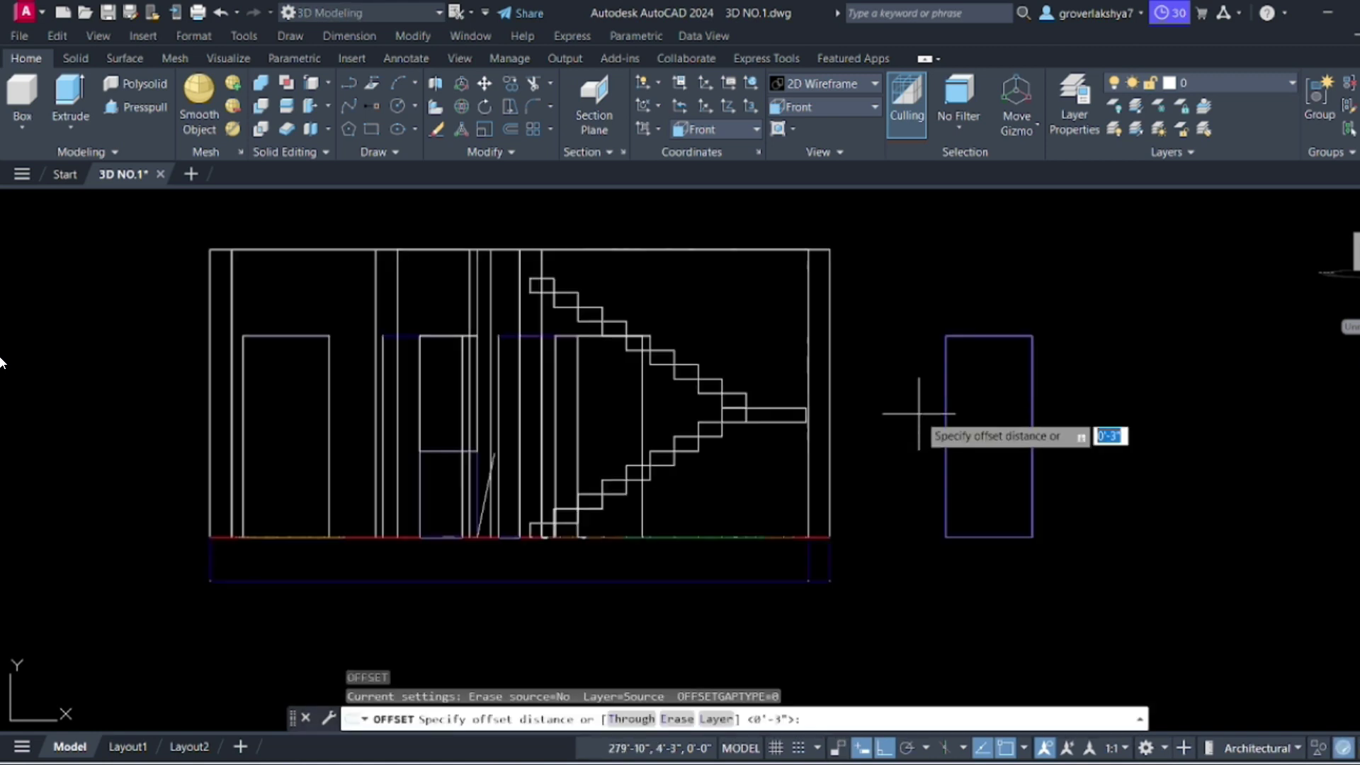
key("Return")
left_click(944, 416)
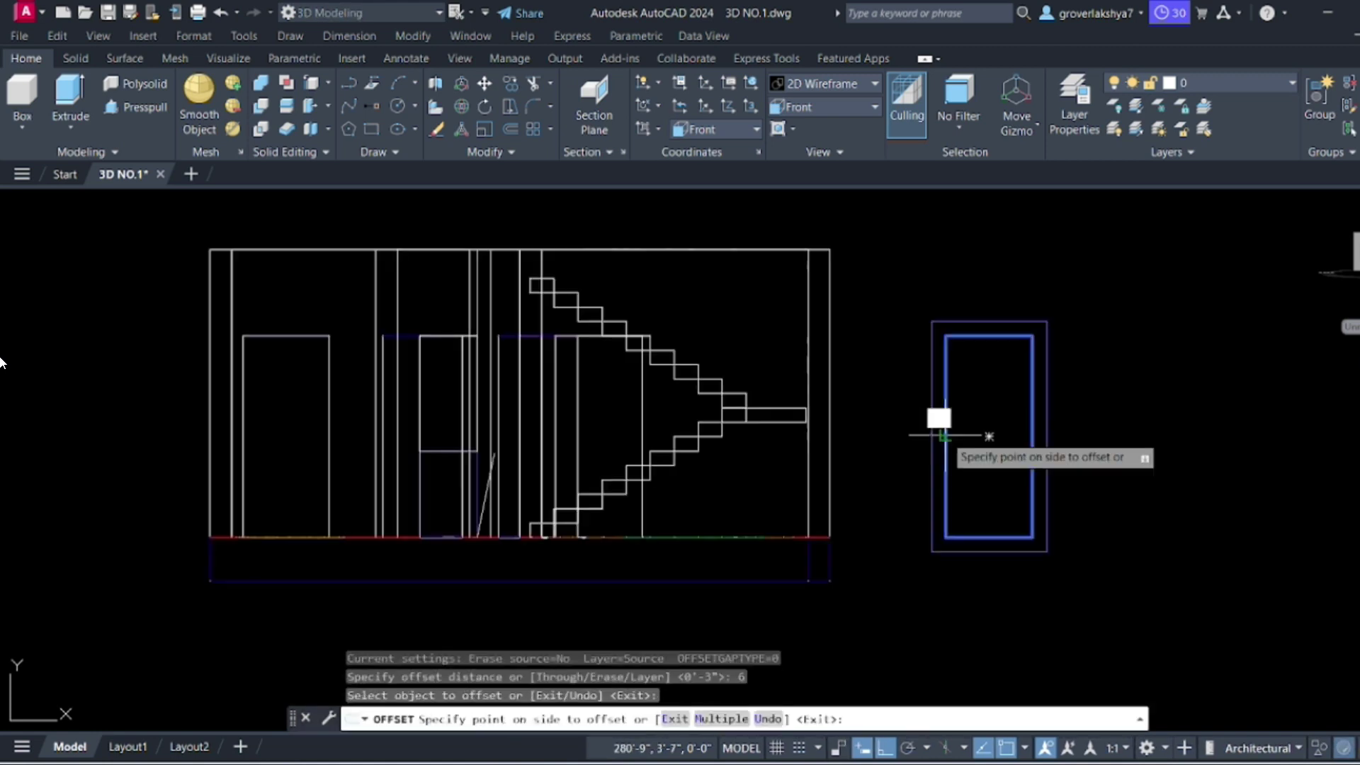
left_click(957, 434)
key("Escape")
key("Escape")
key("Escape")
middle_click_drag(999, 436, 956, 427)
Draw a small circular knob near the door's right edge.
scroll(984, 432, "up", 2)
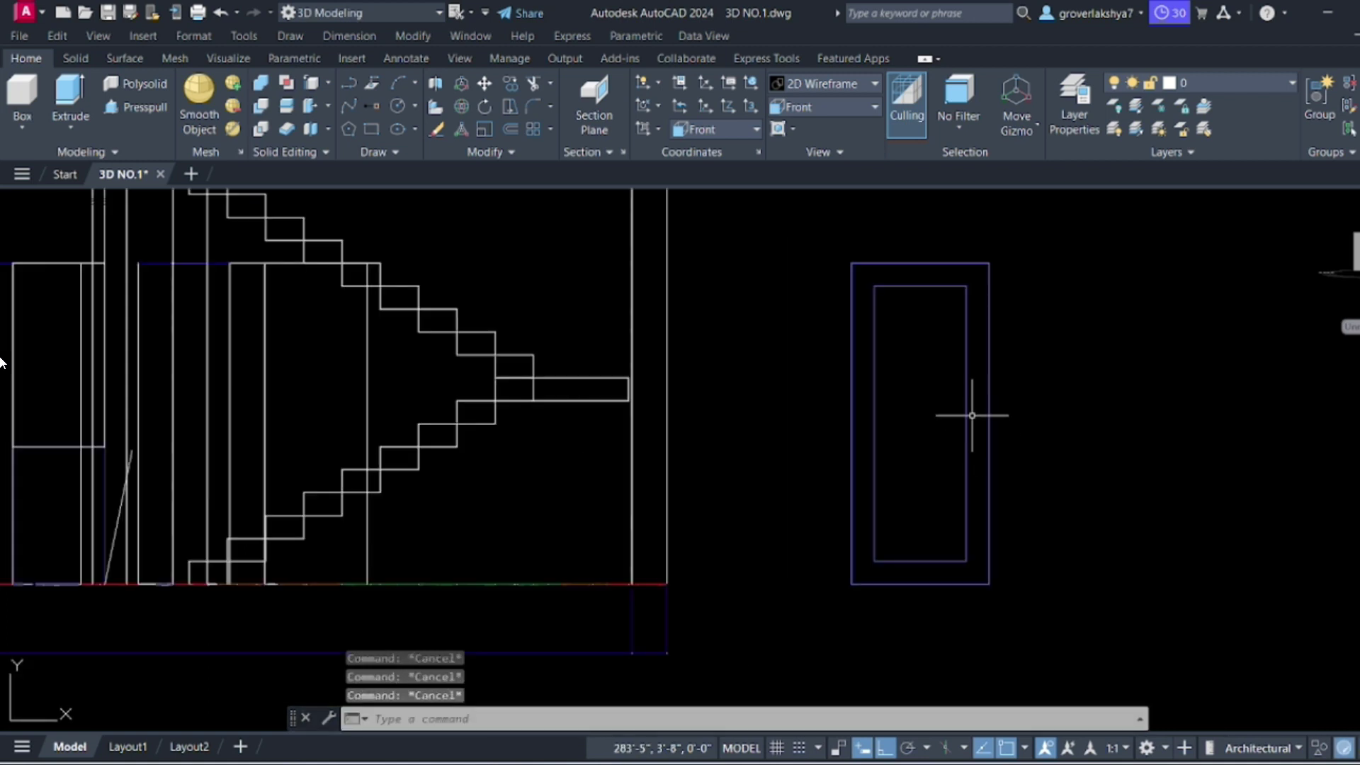
type("c")
key("Return")
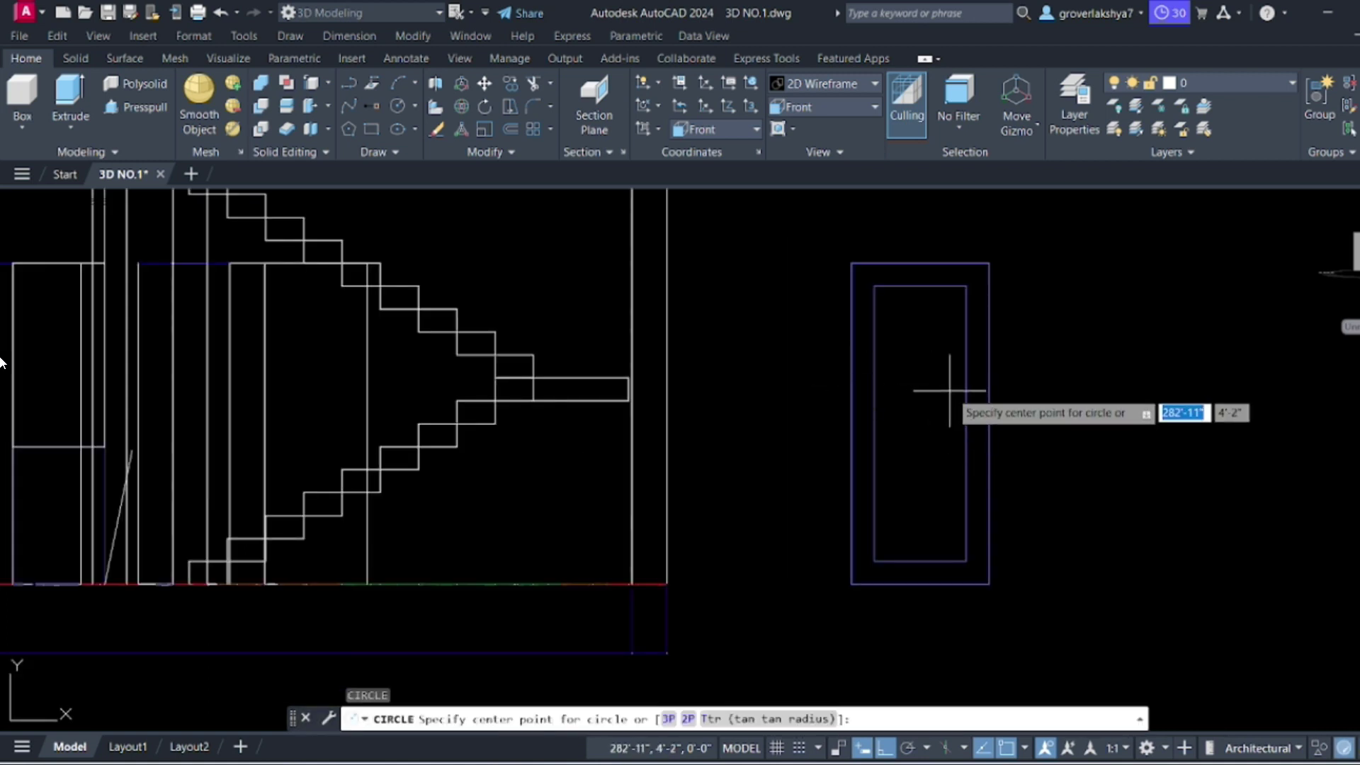
scroll(998, 436, "up", 2)
left_click(962, 427)
key("Escape")
key("Escape")
scroll(971, 410, "down", 2)
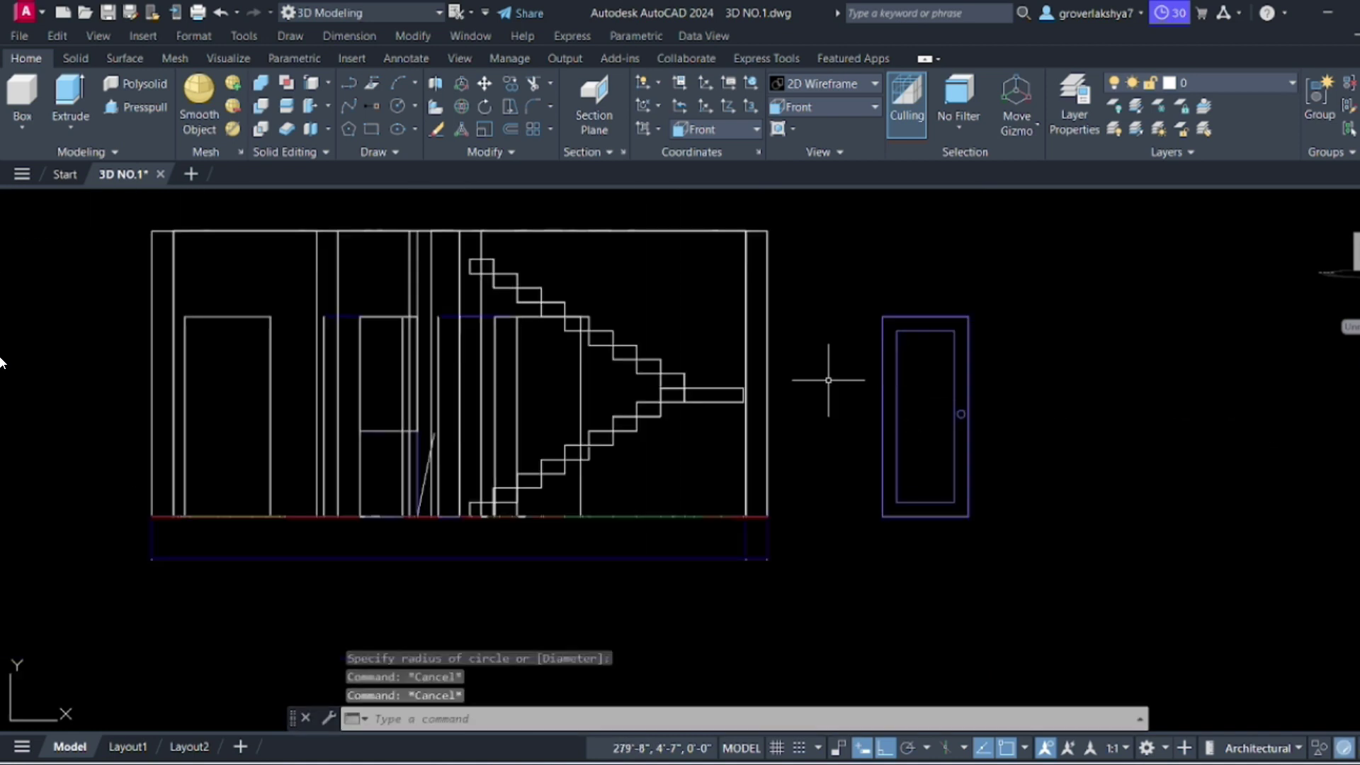
left_click(131, 107)
scroll(900, 340, "up", 2)
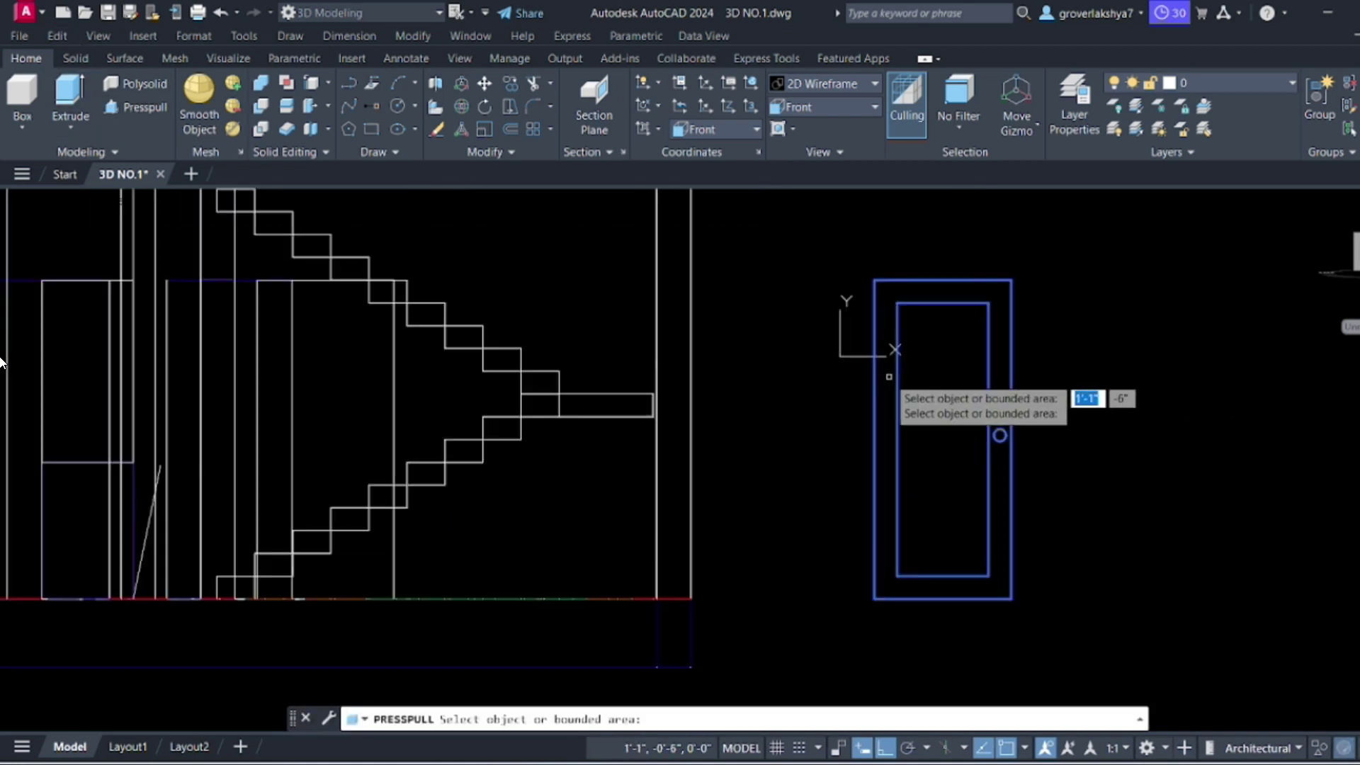
Press/Pull the door frame by 2, then raise the inner panel and knob.
left_click(943, 438)
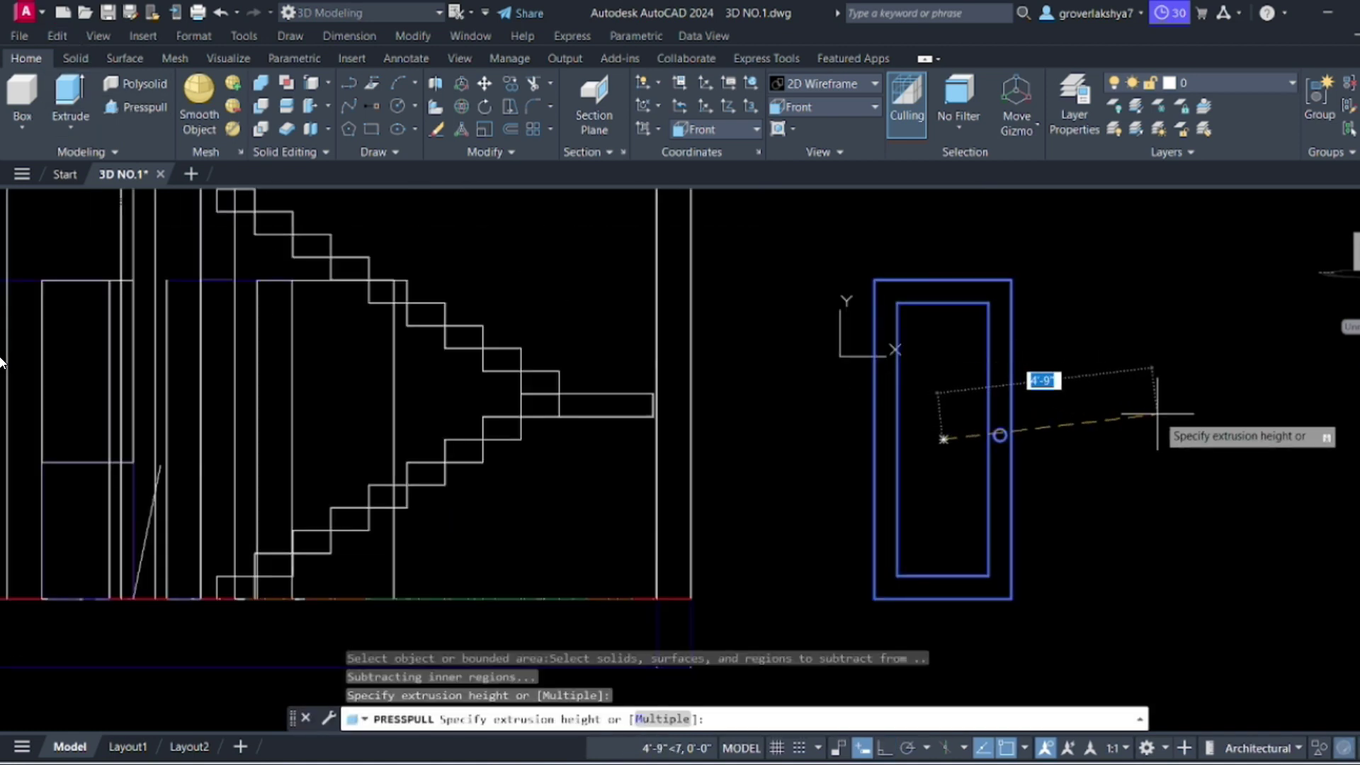
key("Return")
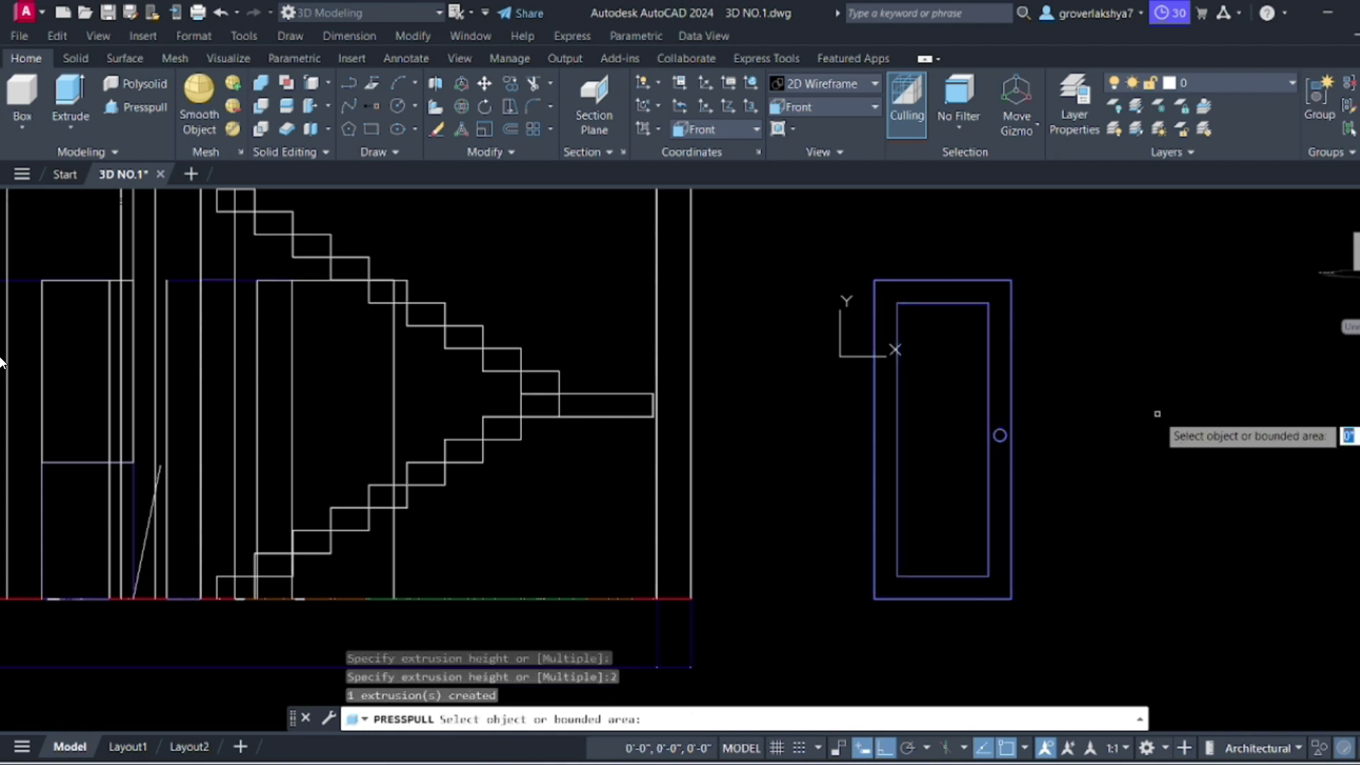
left_click(948, 425)
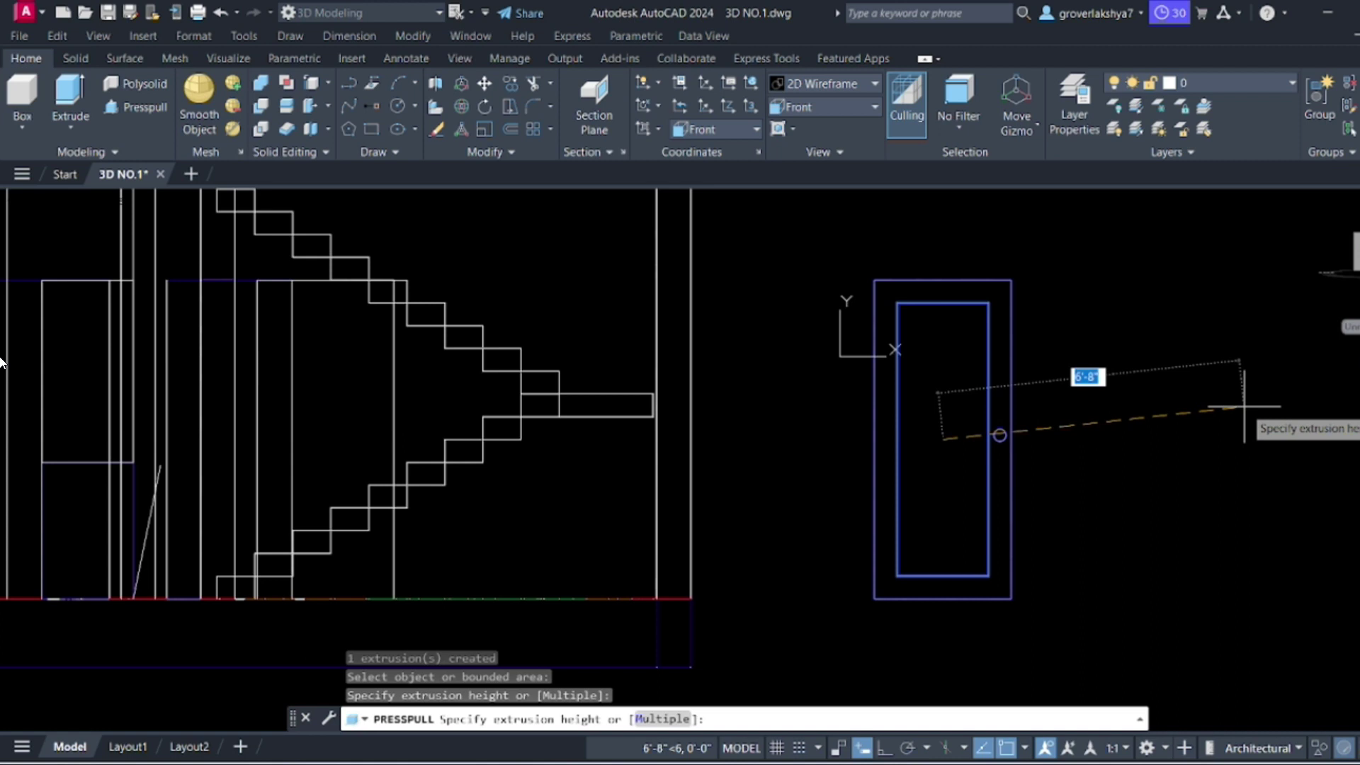
left_click(1245, 407)
scroll(867, 442, "up", 2)
left_click(987, 434)
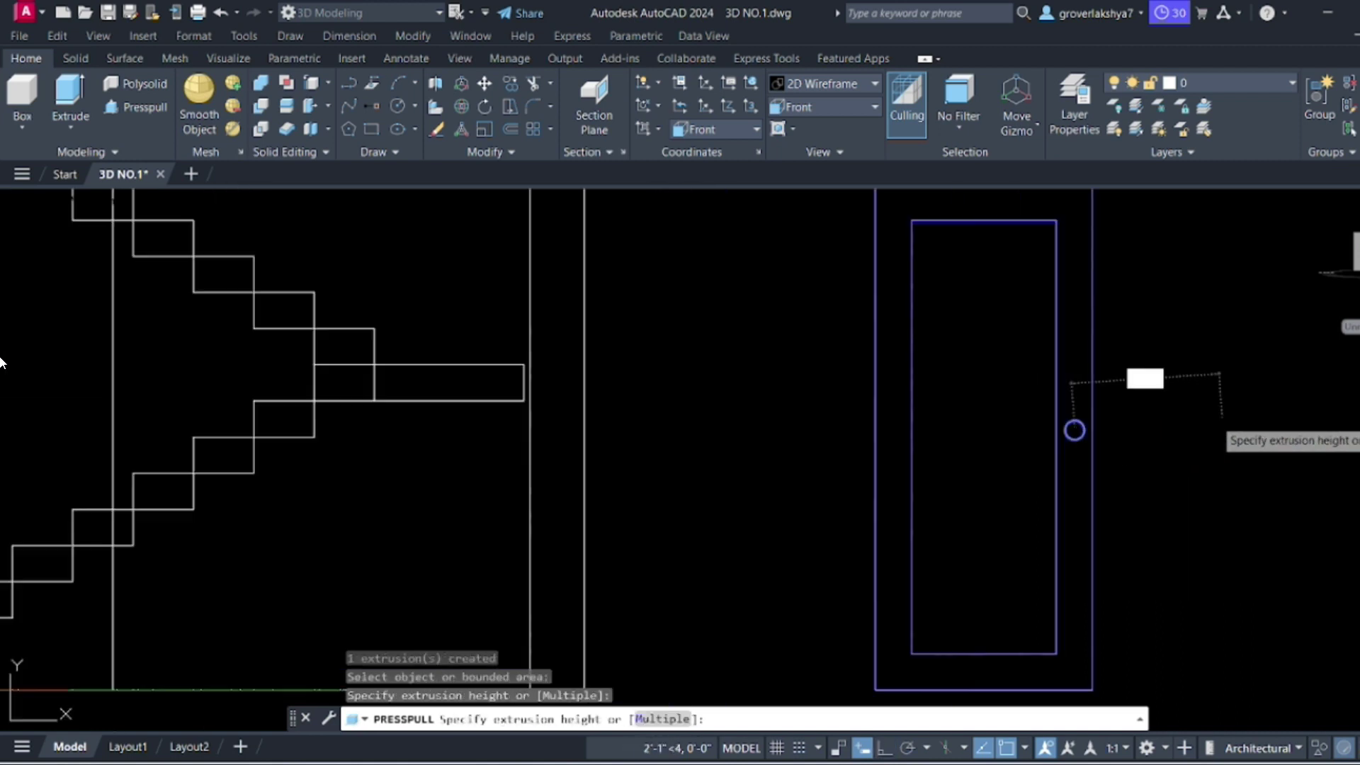
scroll(1012, 386, "down", 2)
left_click(1130, 405)
type("4")
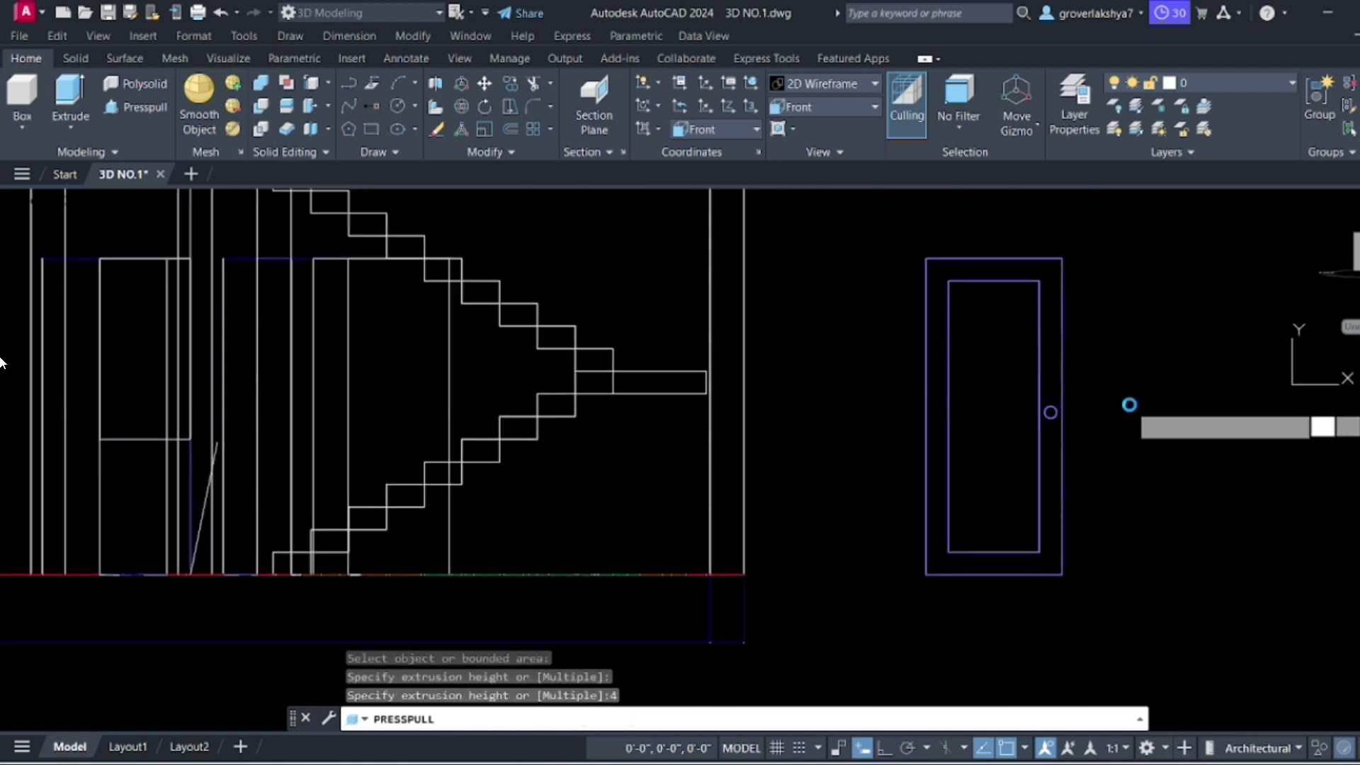
key("Escape")
key("Escape")
Set the Realistic visual style and orbit into a 3D view centred on the door.
left_click(836, 83)
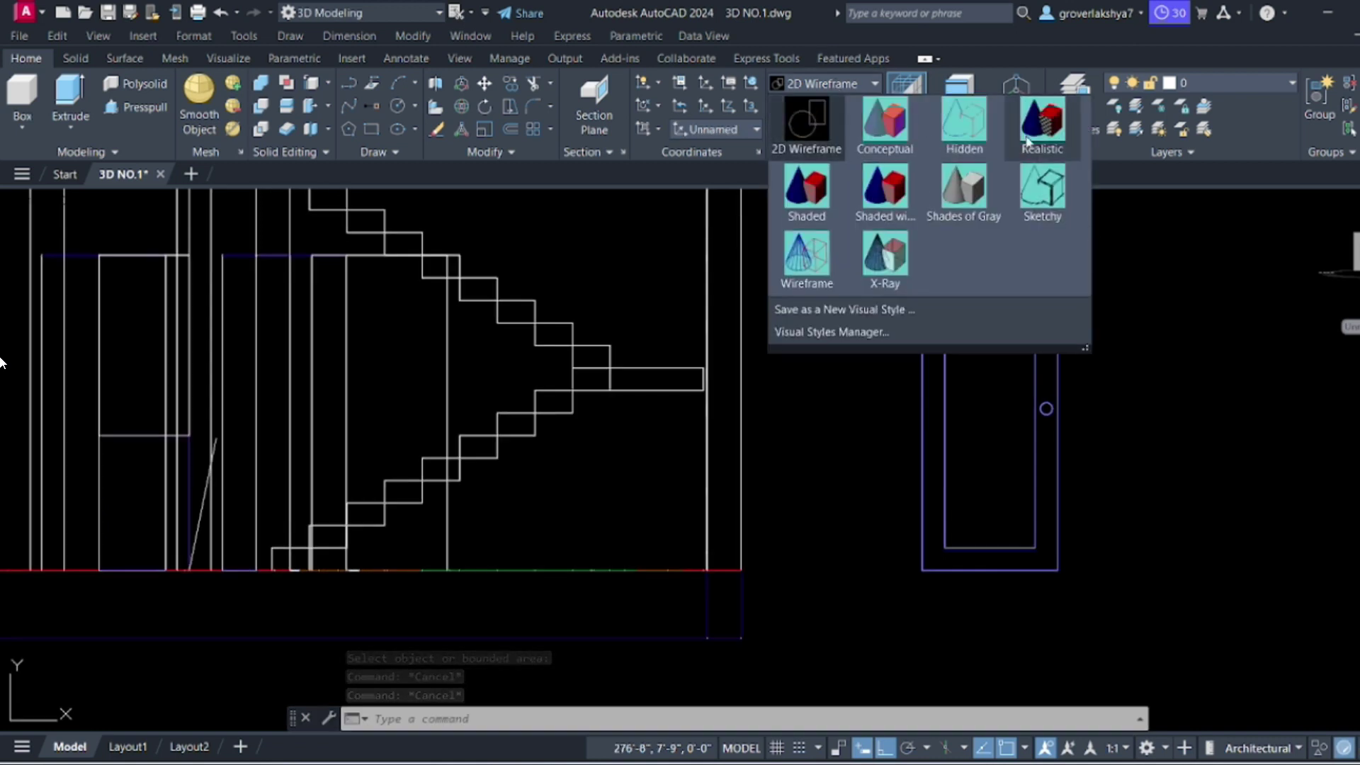
left_click(1042, 126)
middle_click_drag(950, 431, 801, 465, "shift")
scroll(1133, 638, "up", 2)
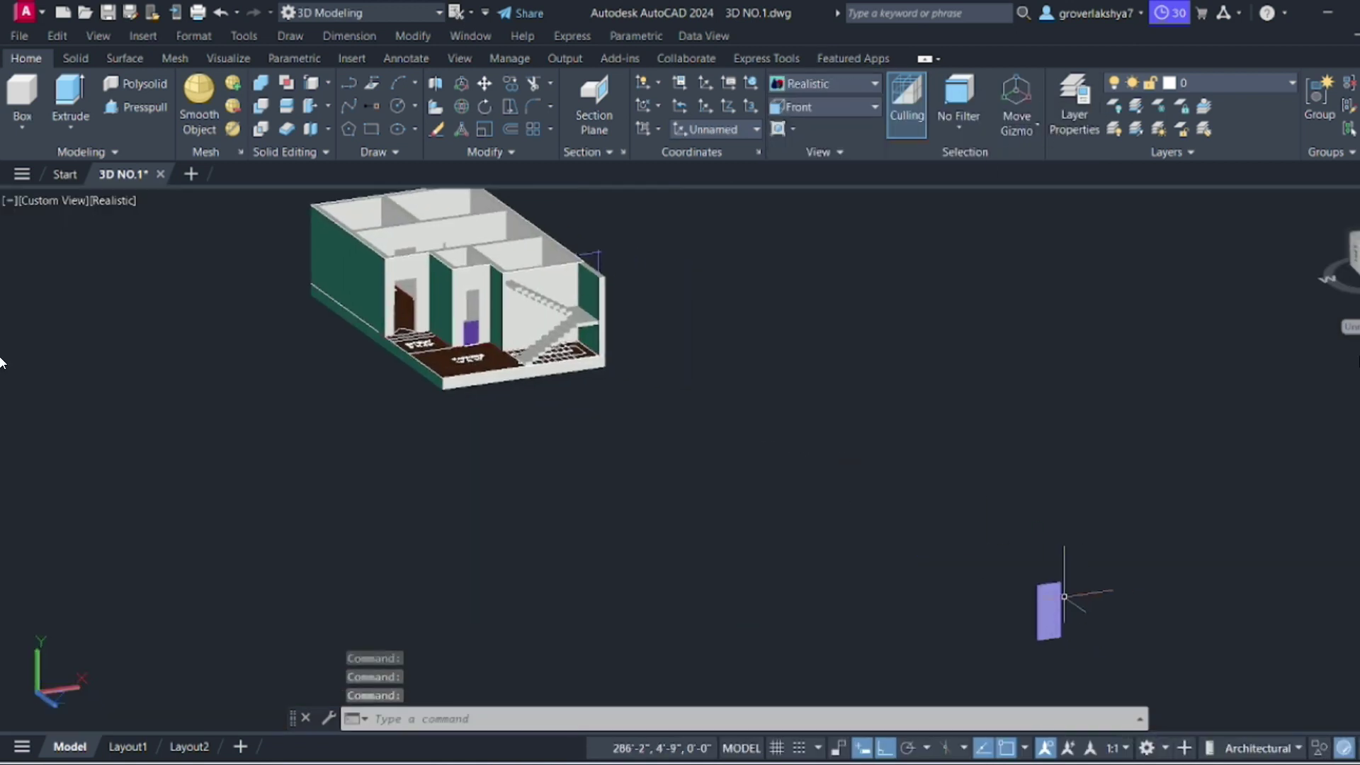
scroll(1148, 640, "up", 3)
scroll(1147, 641, "up", 2)
key("Escape")
scroll(991, 495, "up", 1)
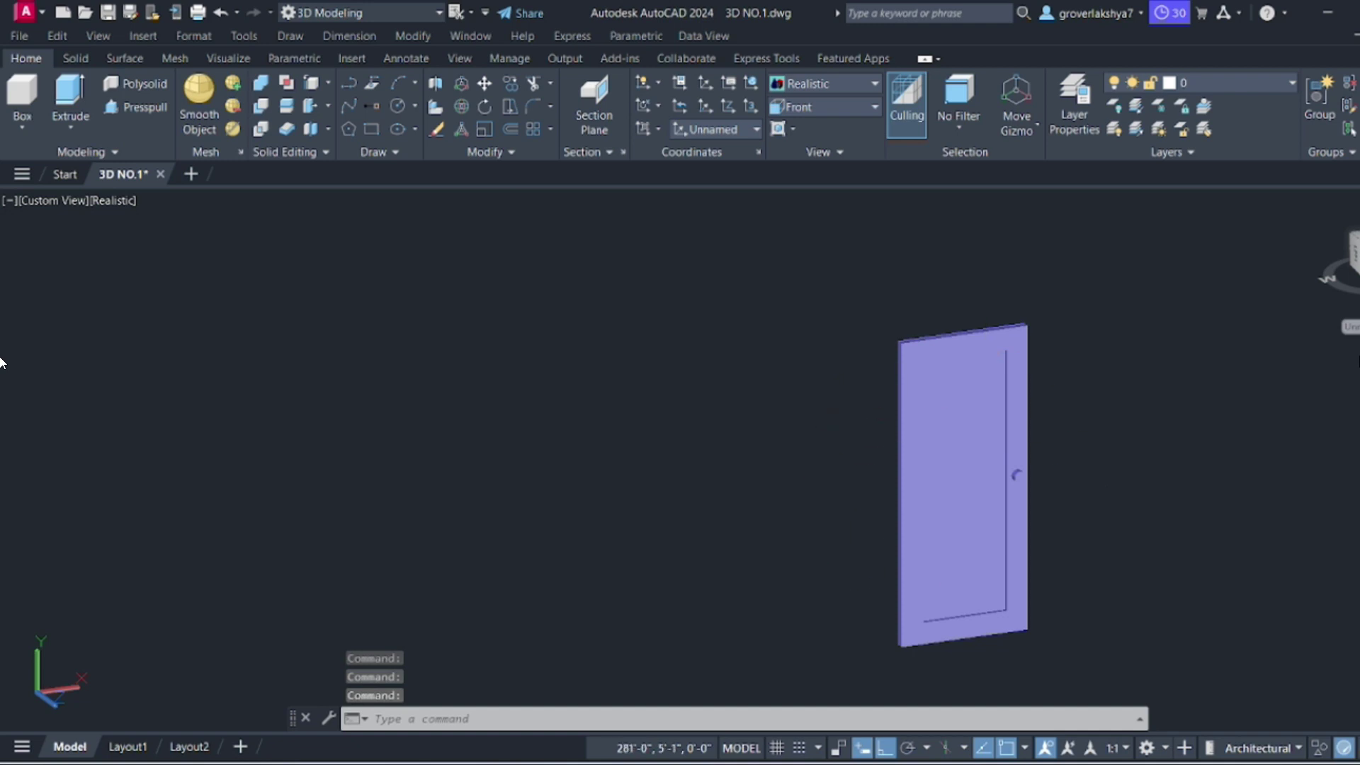
middle_click_drag(909, 425, 588, 419)
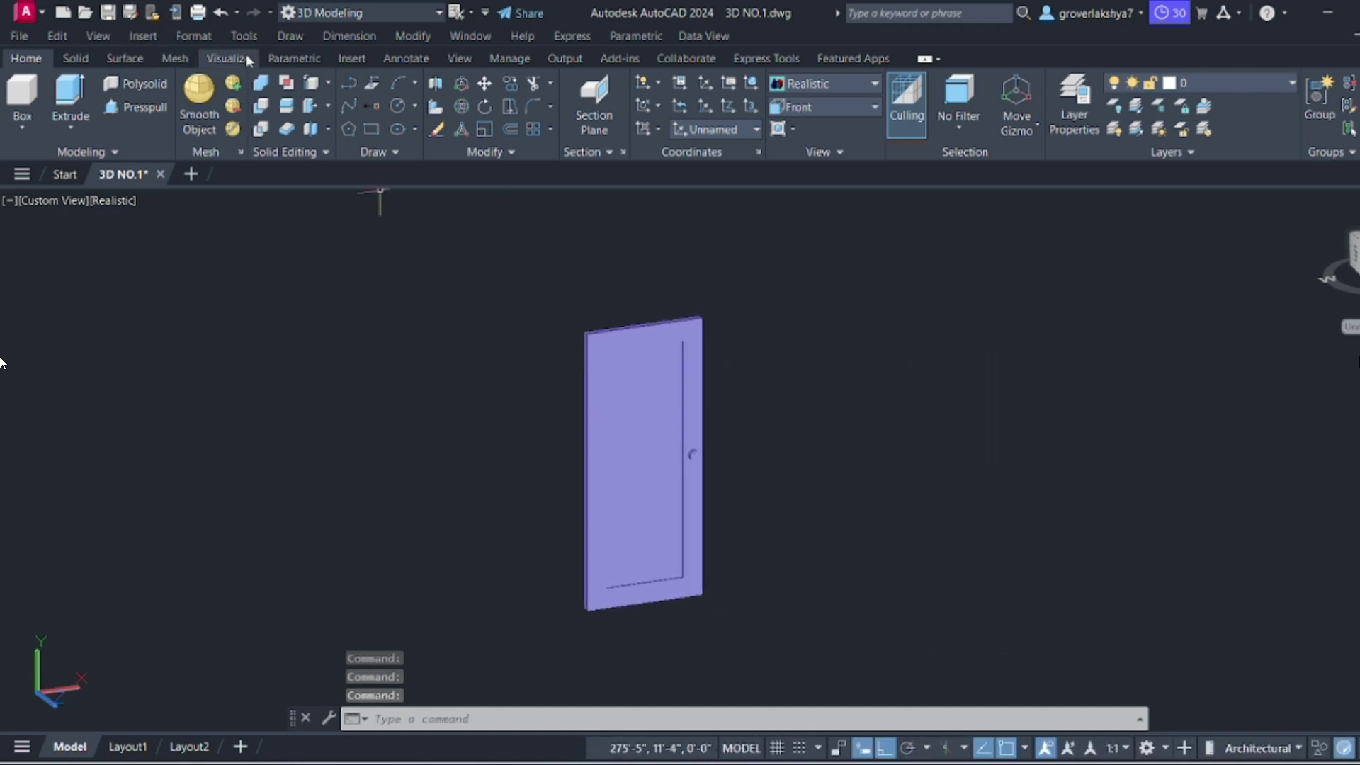
Open the Materials Browser and show the library's Wood category.
left_click(228, 58)
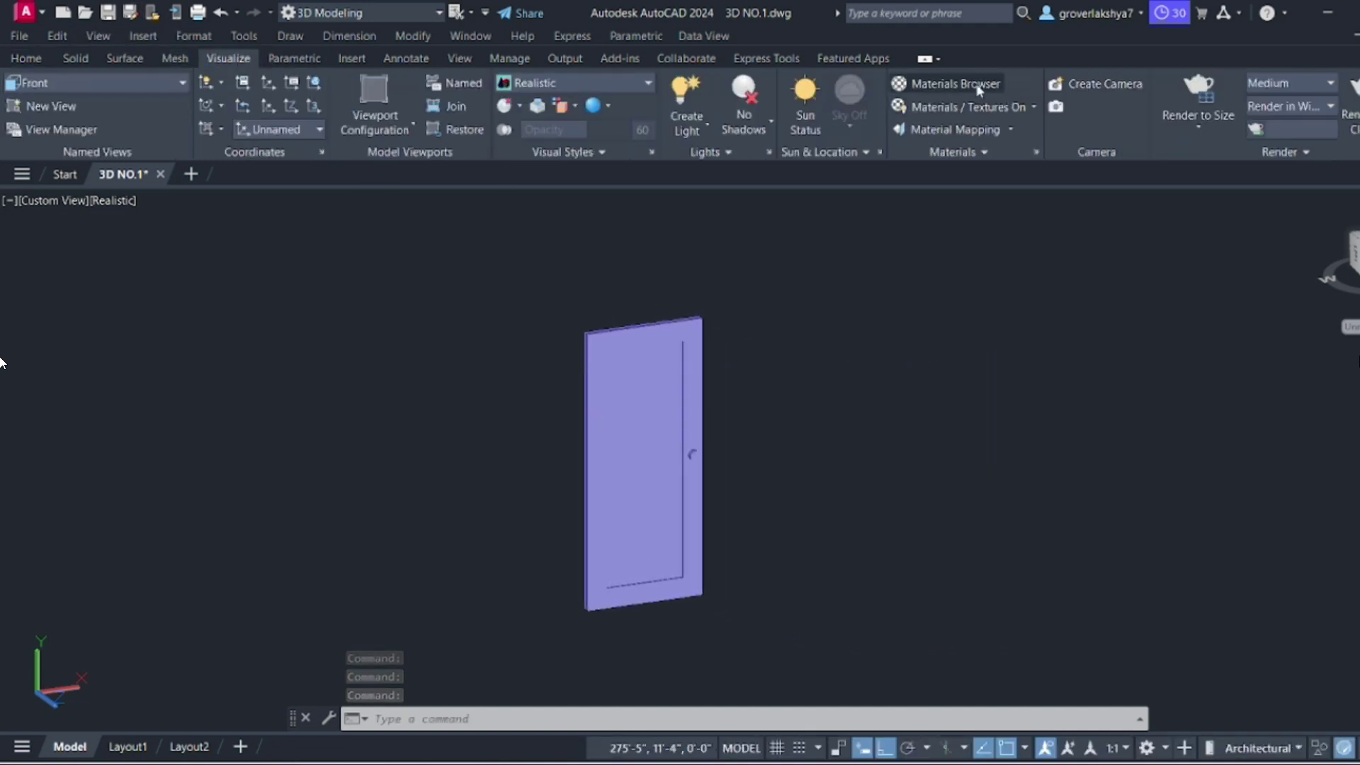
left_click(928, 84)
left_click(1213, 425)
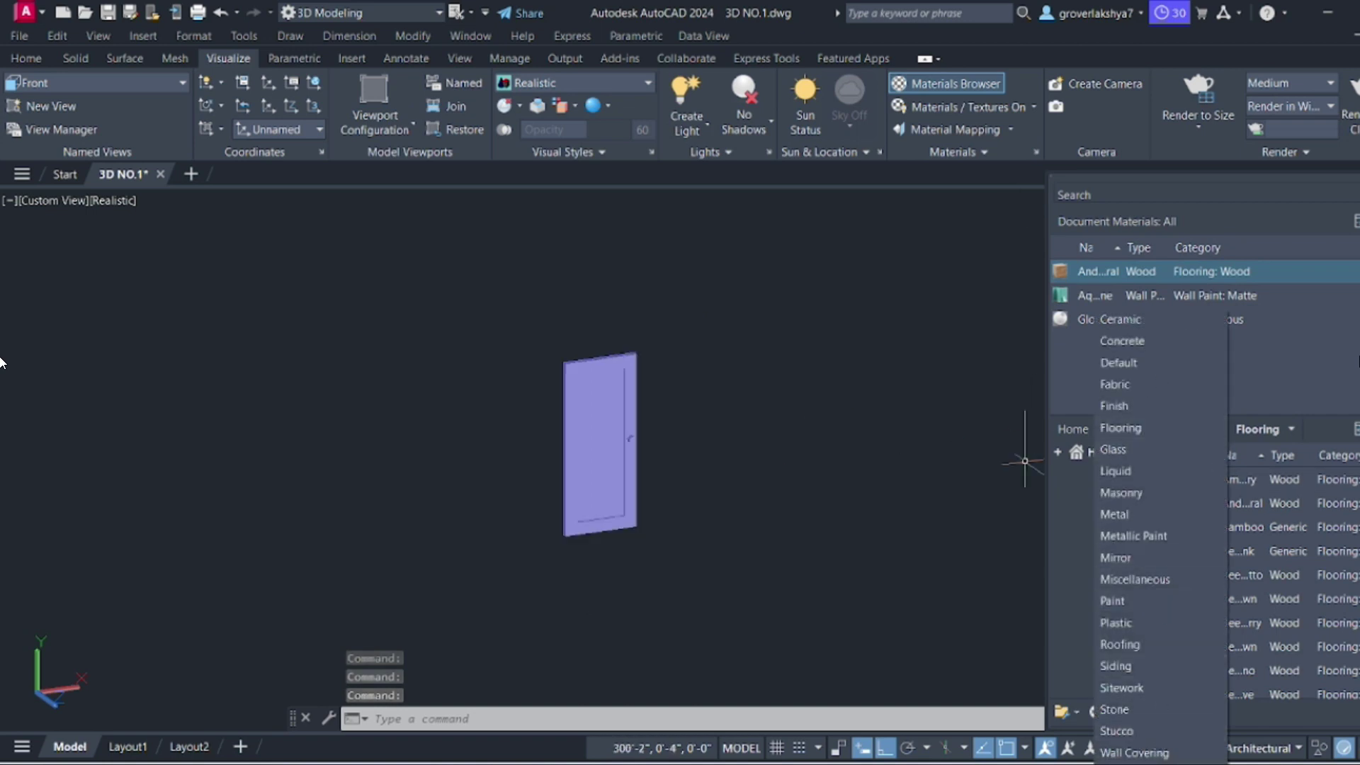
left_click(1116, 762)
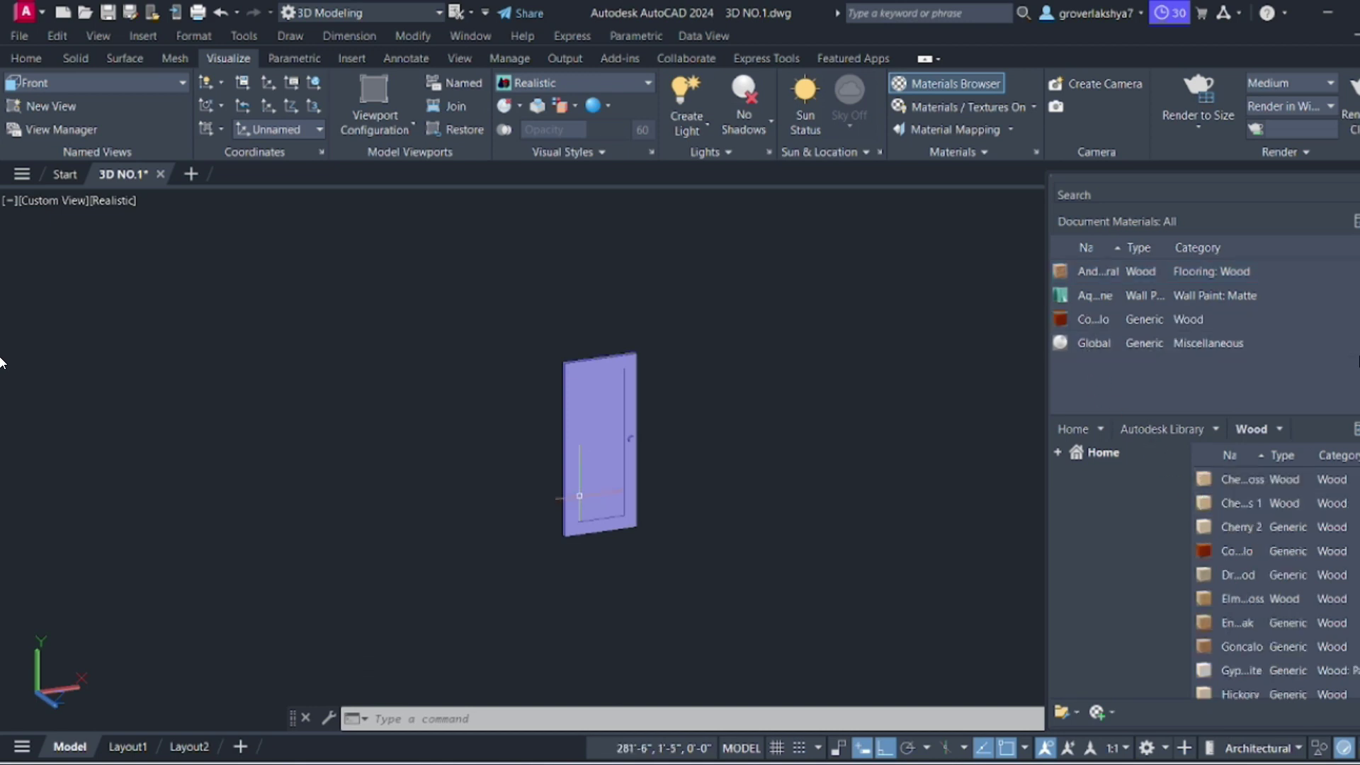
scroll(602, 563, "up", 2)
Assign the dark red wood material to the door frame.
left_click(610, 535)
scroll(571, 416, "up", 2)
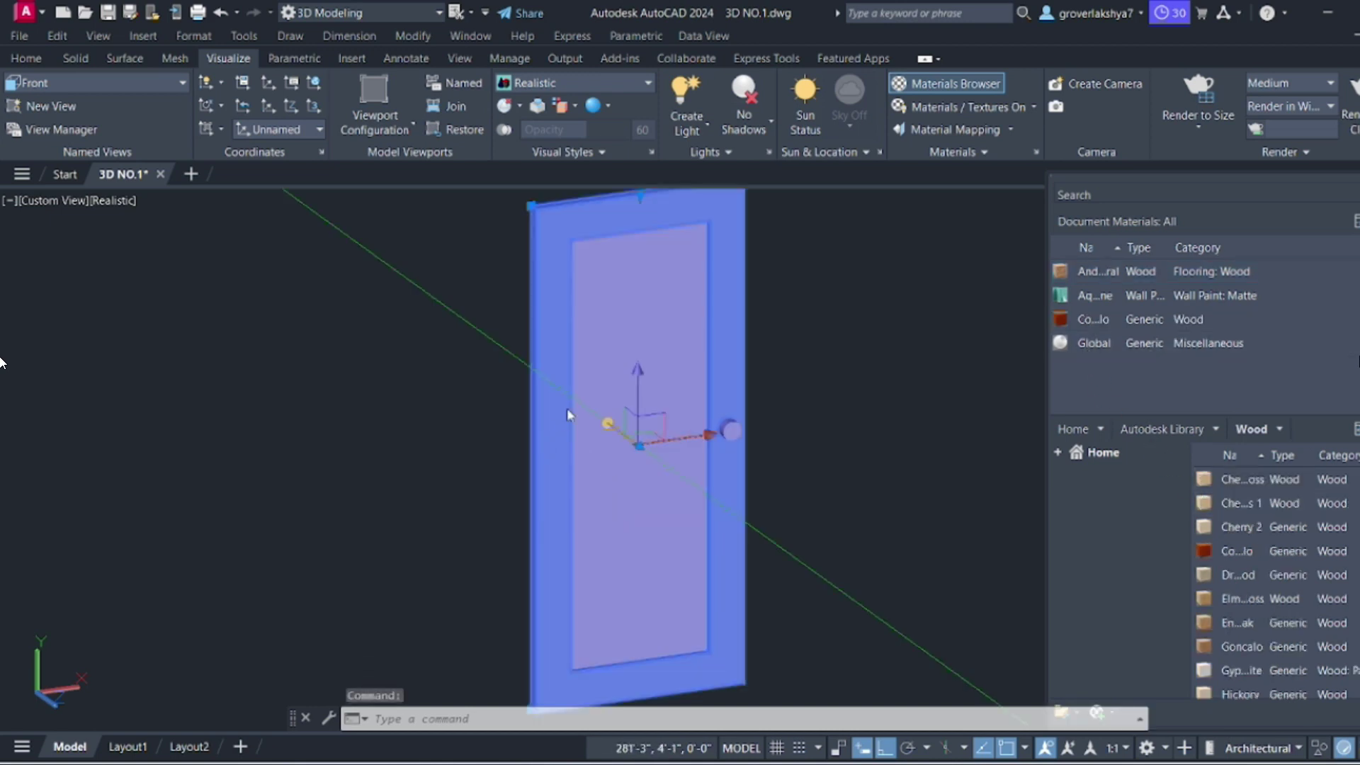
scroll(571, 416, "down", 2)
scroll(603, 383, "down", 1)
scroll(656, 333, "up", 4)
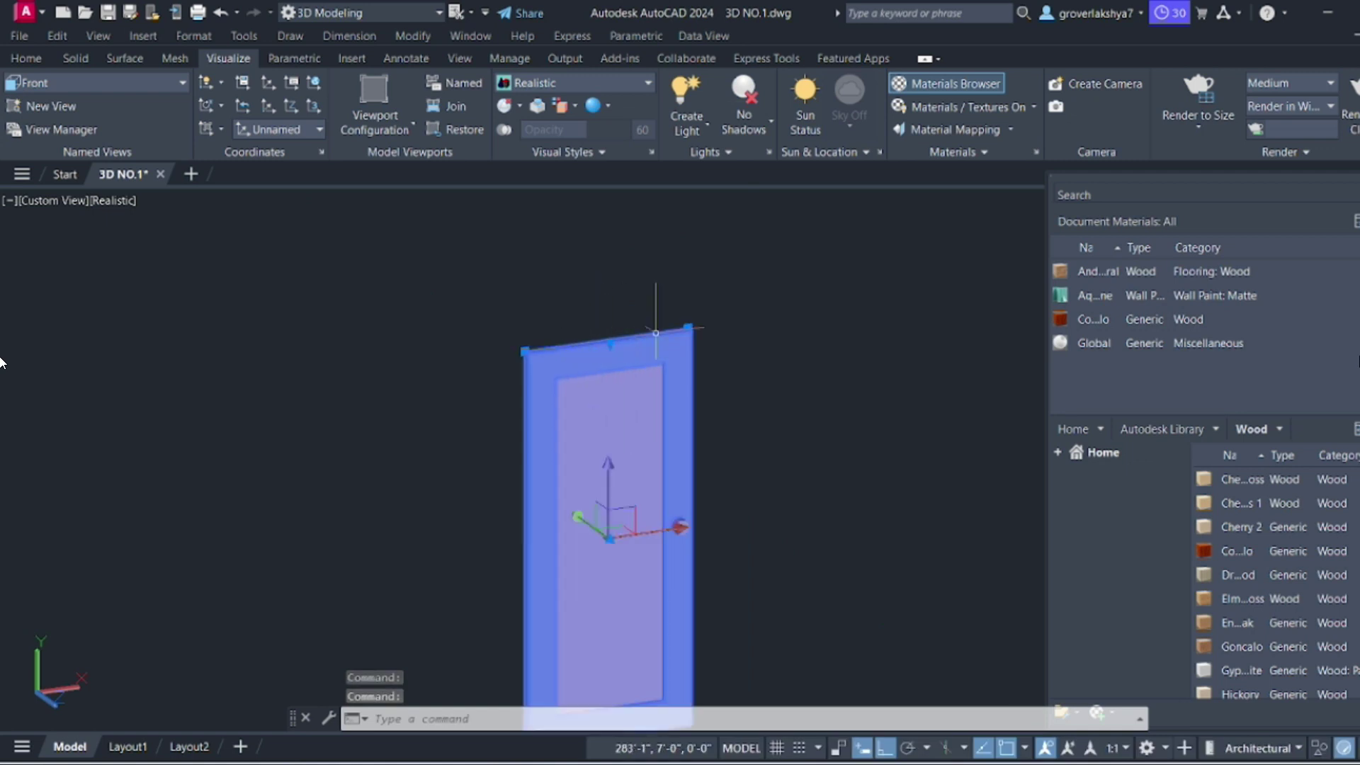
right_click(1109, 320)
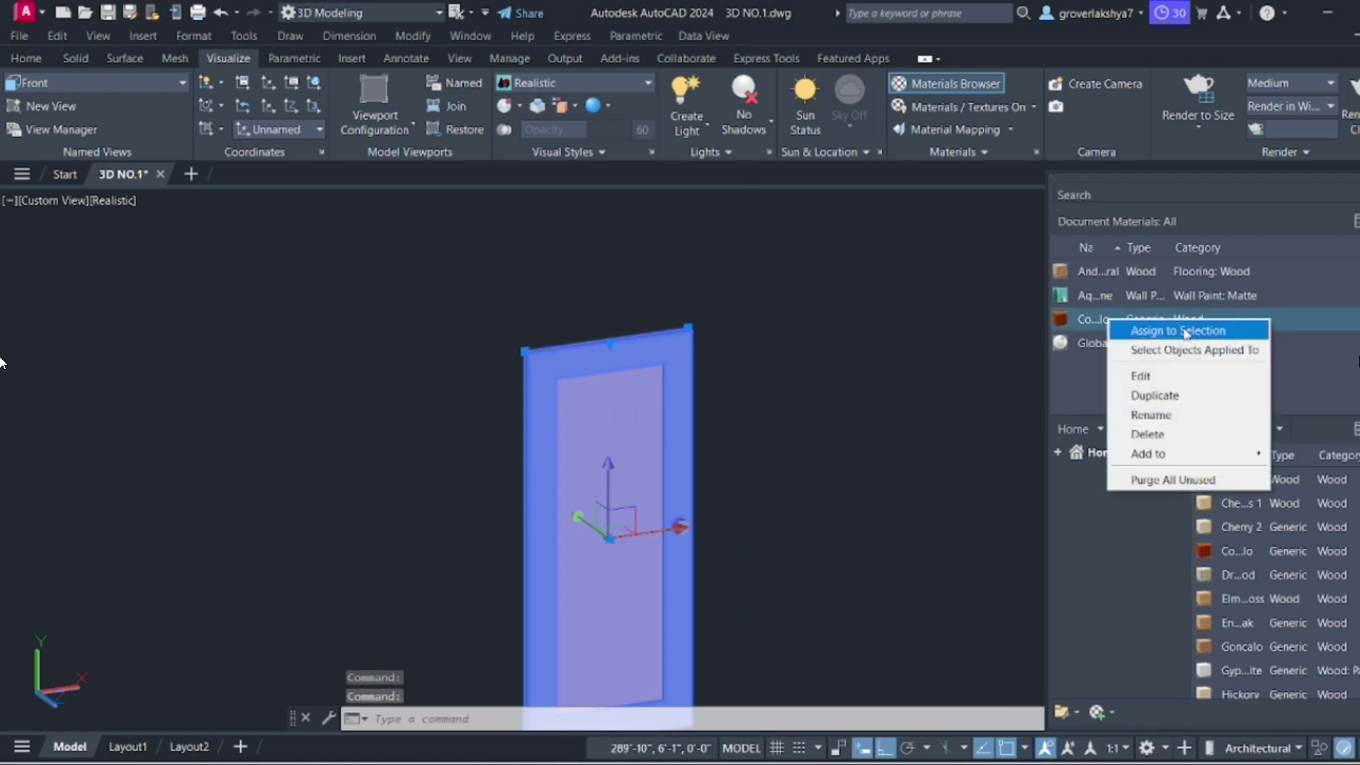
left_click(1208, 331)
Deselect the door and orbit to a more frontal view of it.
key("Escape")
scroll(798, 404, "down", 2)
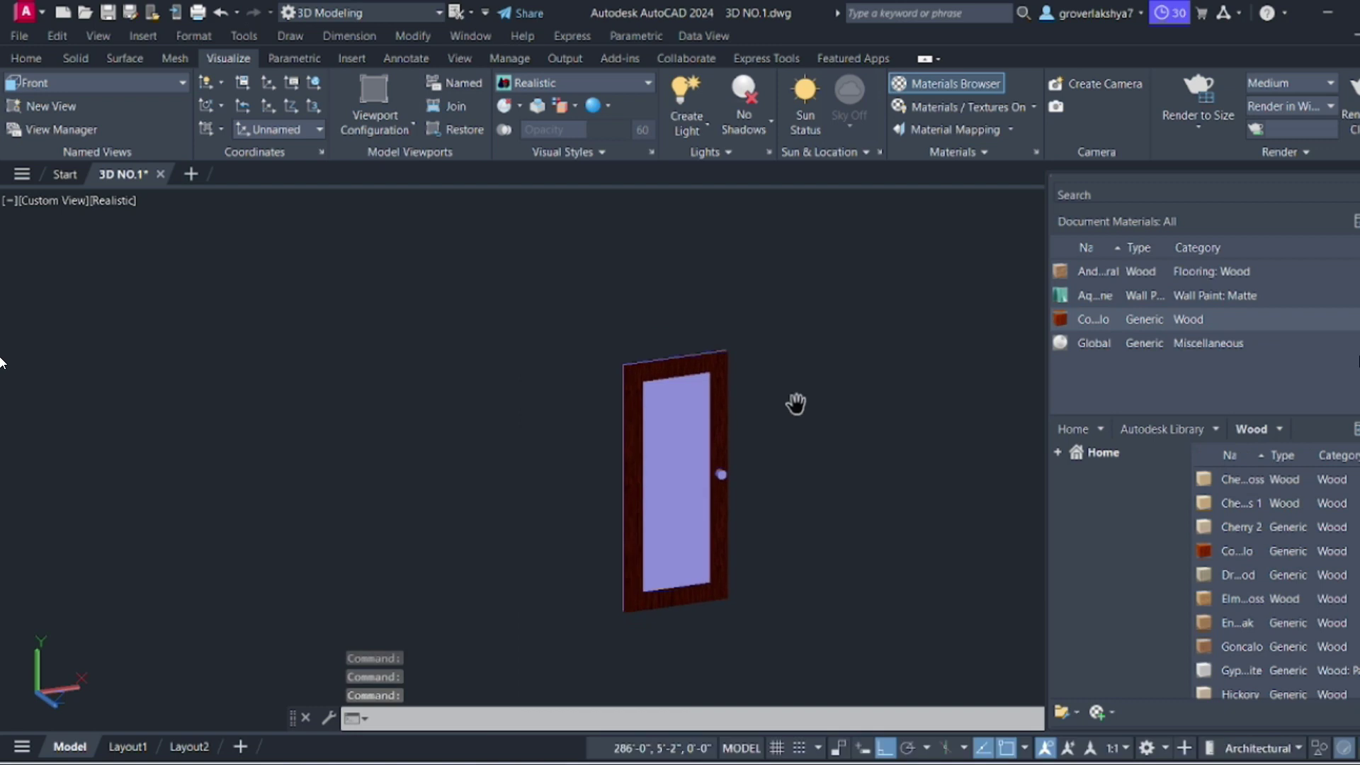
scroll(645, 427, "up", 3)
middle_click_drag(772, 400, 748, 374)
mouse_move(781, 303)
middle_mouse_down("shift")
mouse_move(632, 450)
mouse_move(688, 367)
middle_mouse_up("shift")
scroll(687, 368, "up", 1)
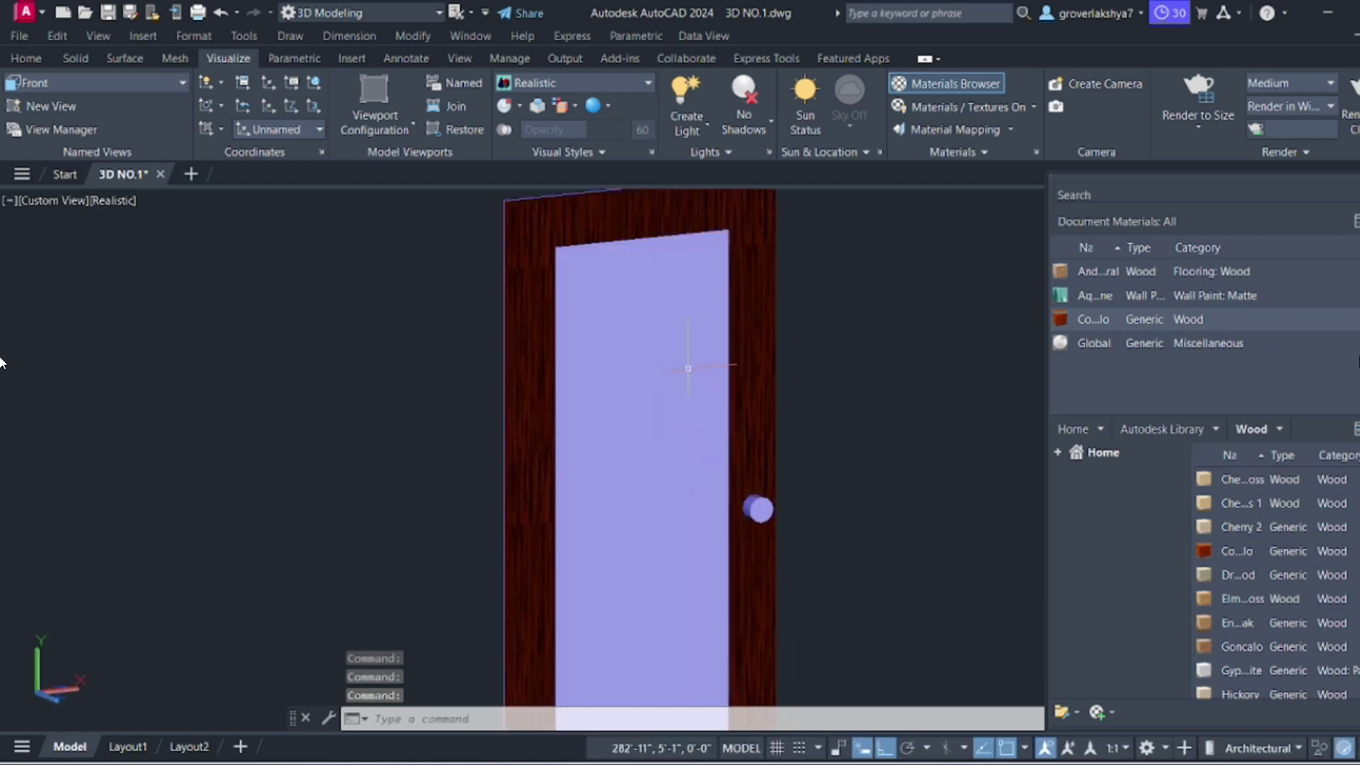
Add the Blue glass material from the Glass library and assign it to the door's glass panel.
left_click(1246, 428)
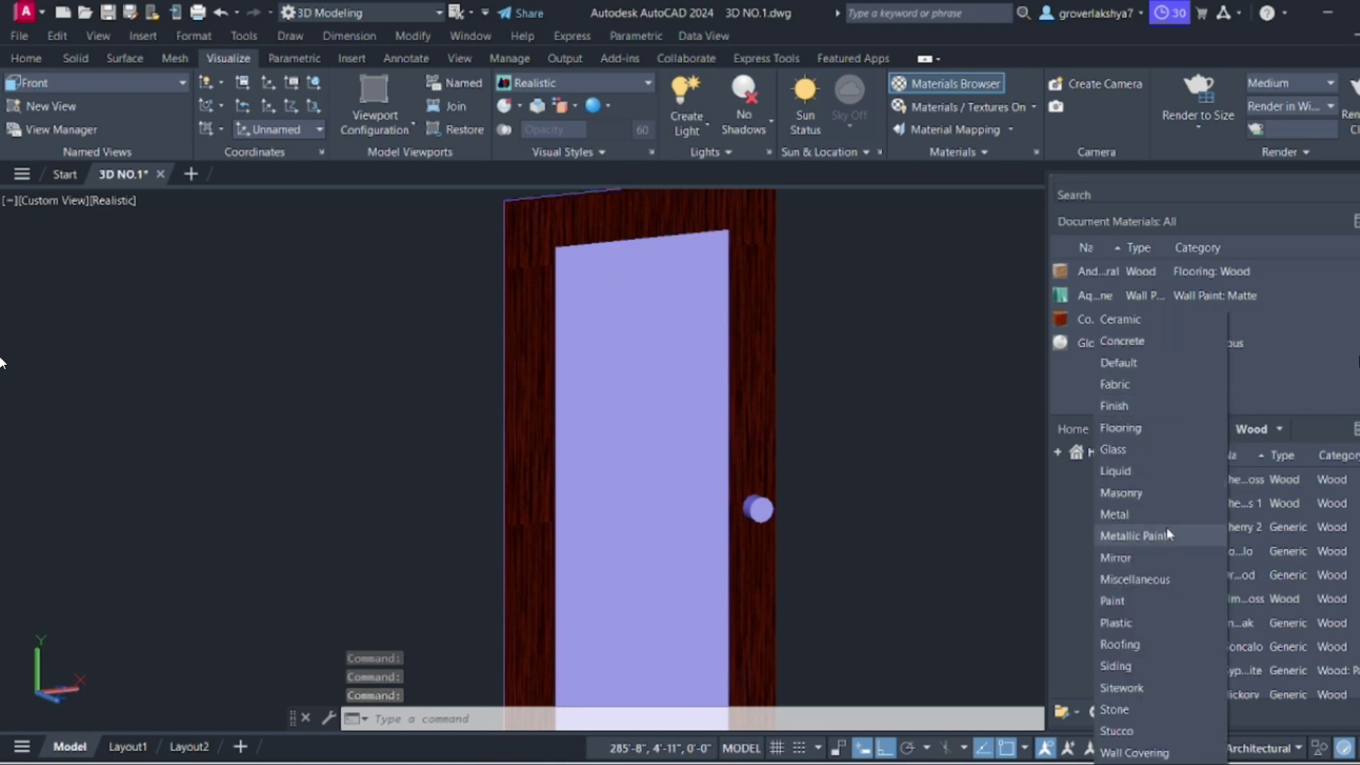
left_click(1146, 455)
left_click_drag(1251, 502, 1120, 373)
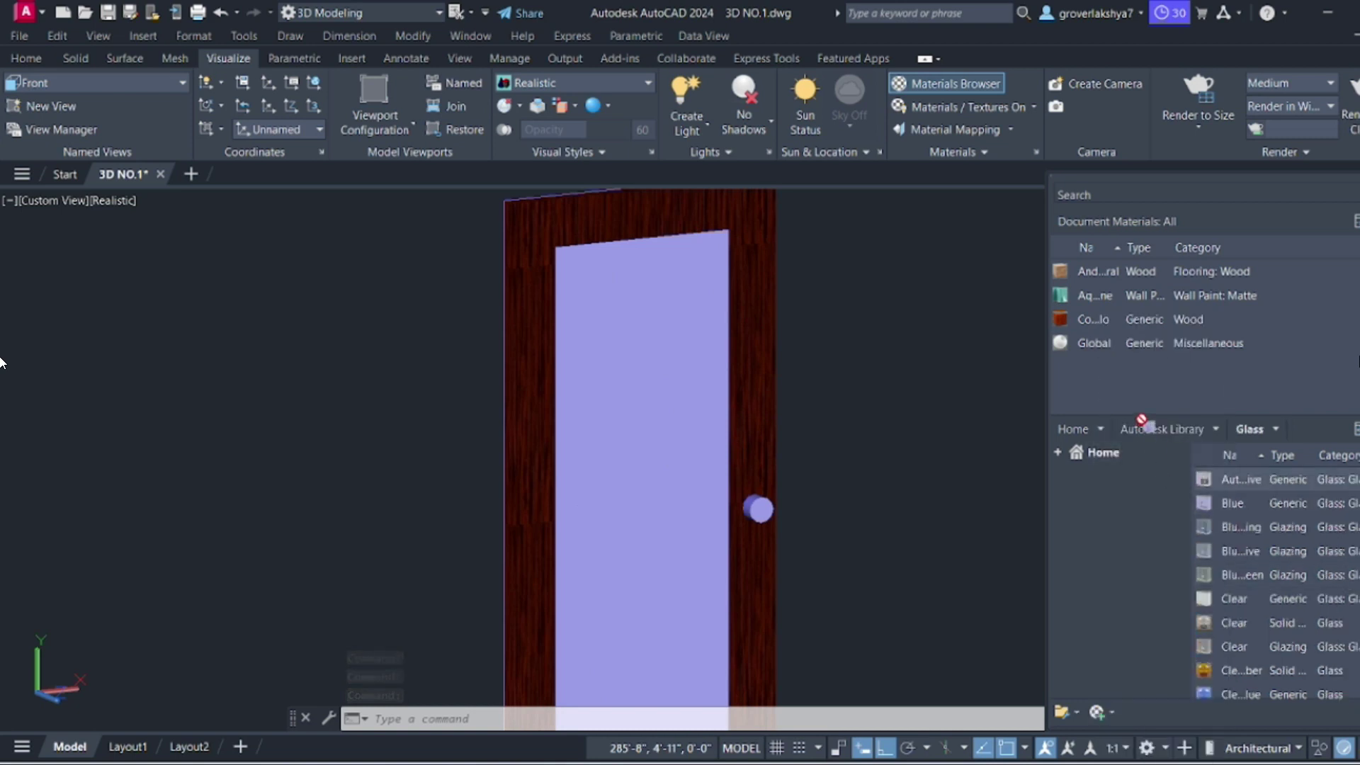
left_click(616, 404)
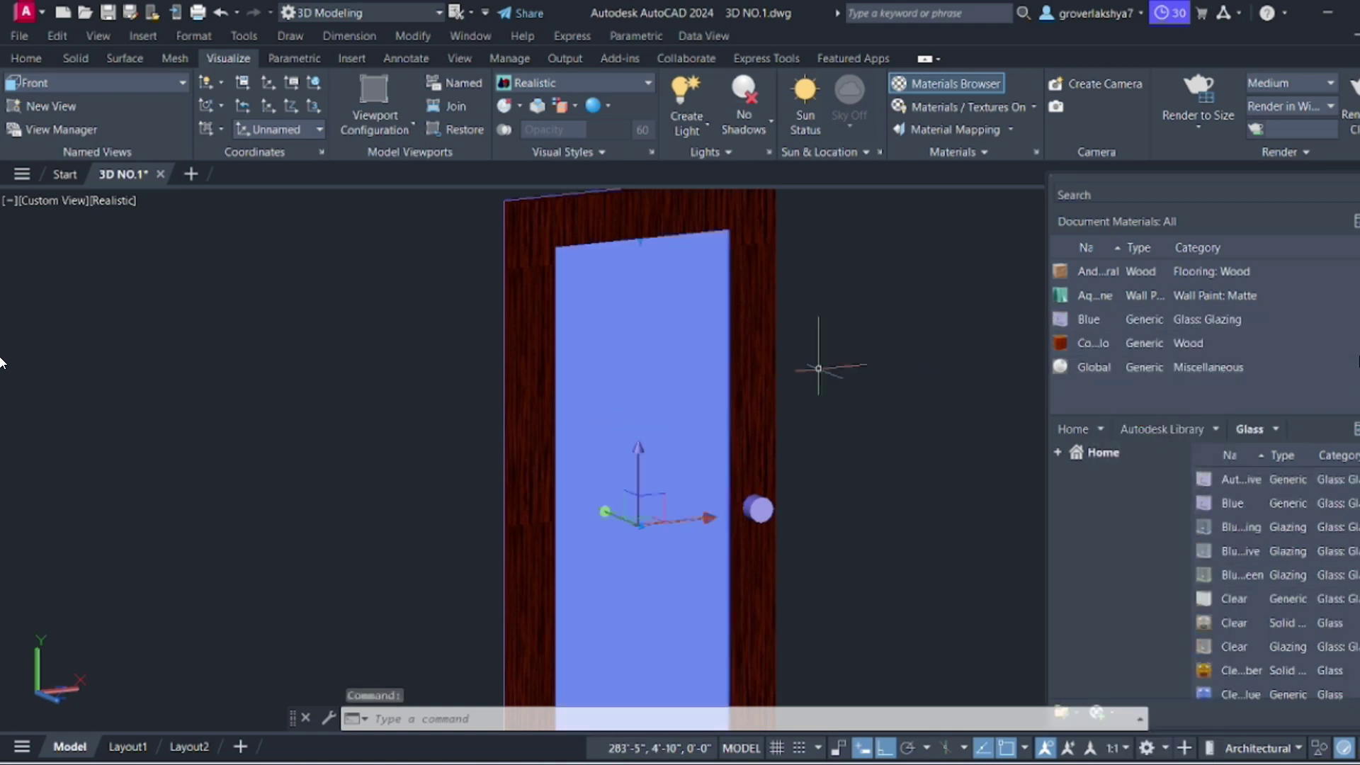
right_click(1072, 322)
left_click(1144, 334)
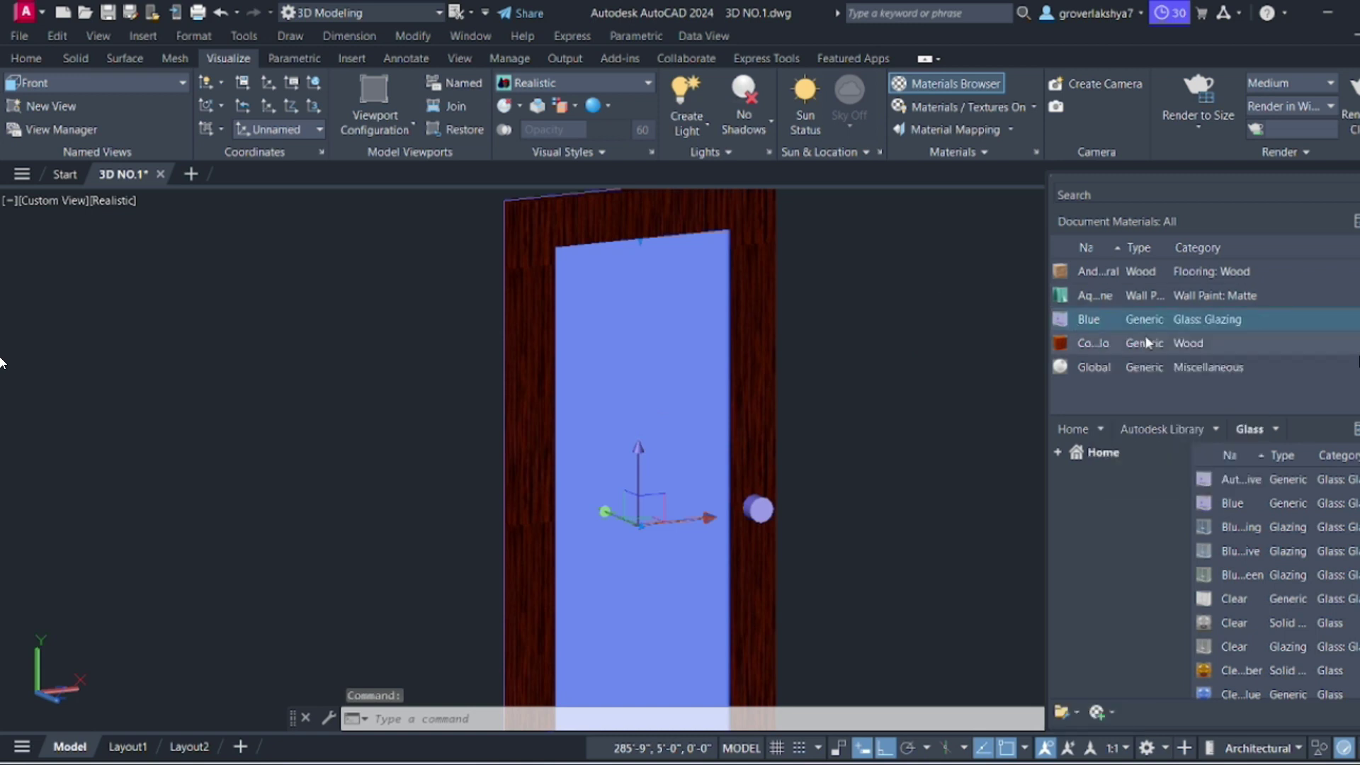
Edit the Blue material and raise its Transparency Amount to 95.
scroll(637, 368, "down", 2)
middle_click_drag(652, 395, 642, 353)
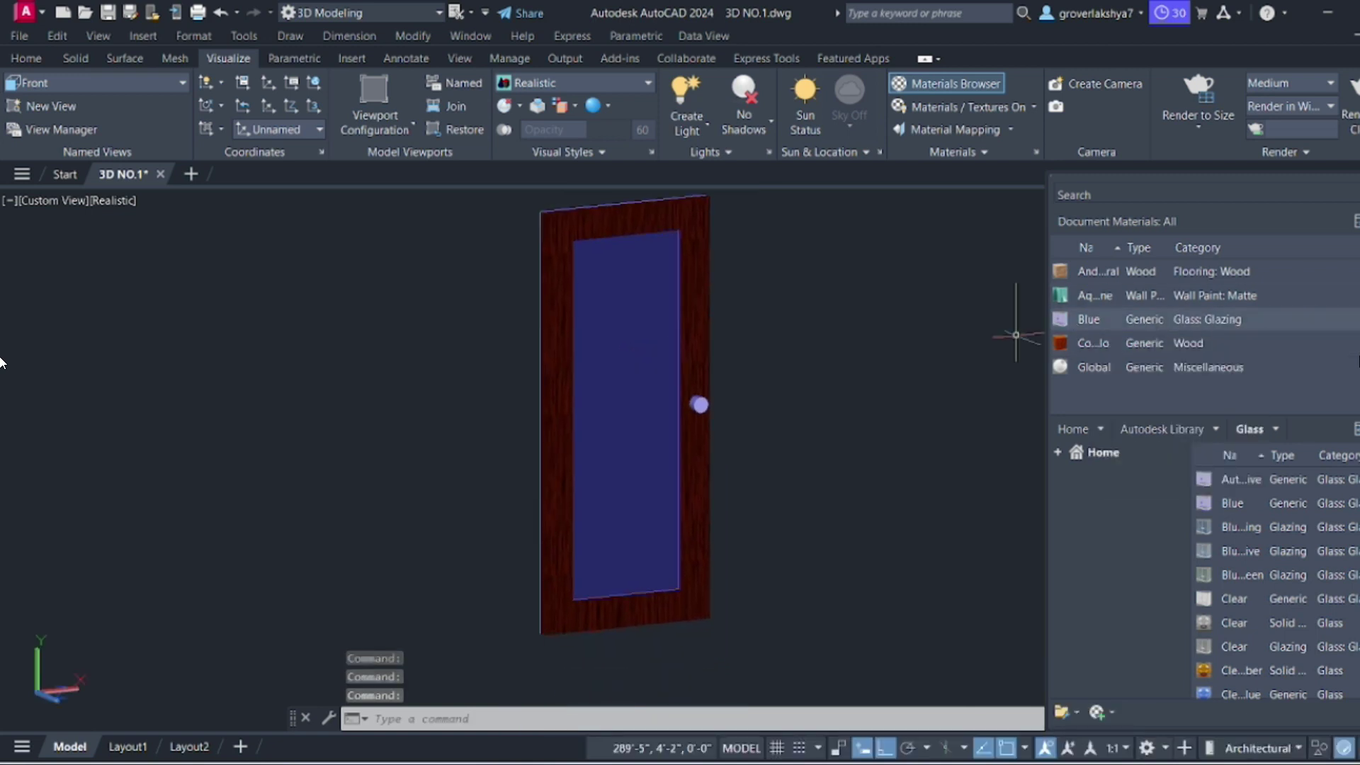
double_click(1088, 320)
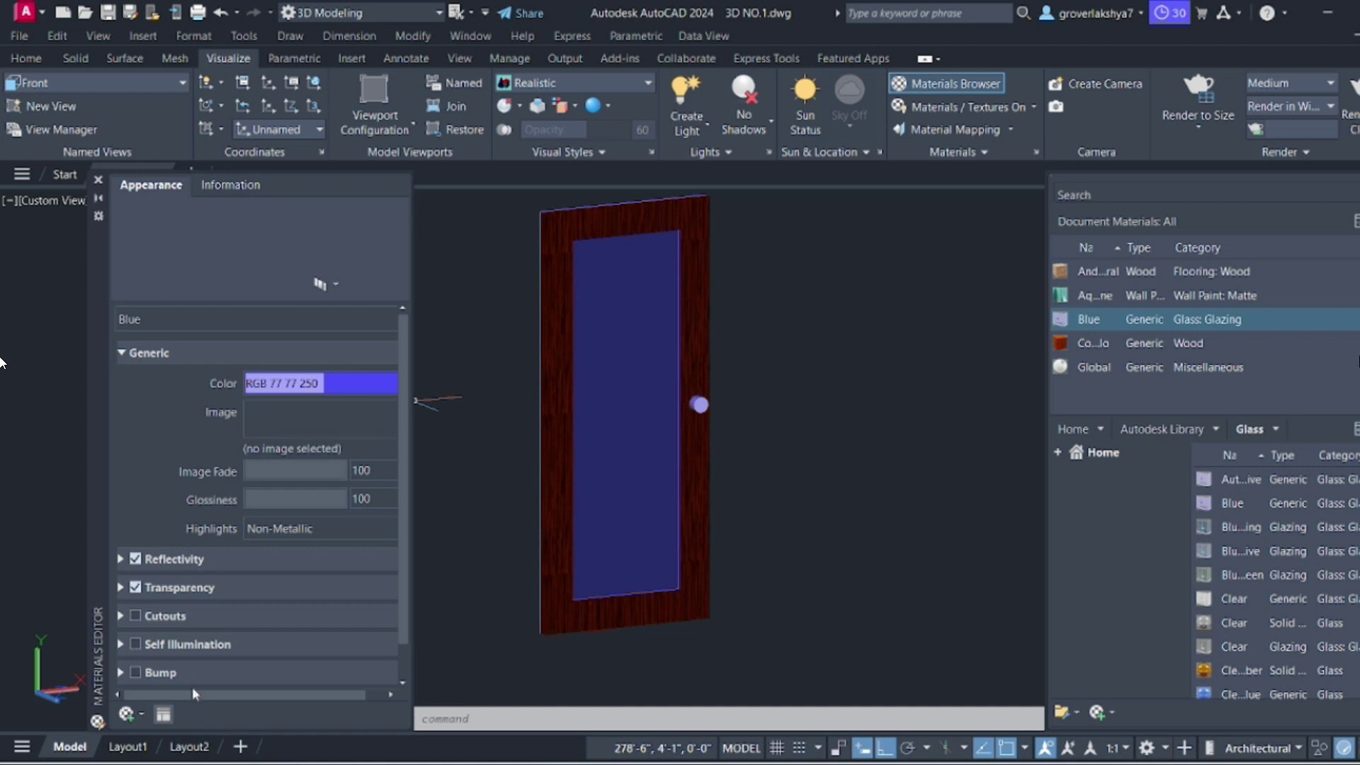
left_click_drag(201, 693, 220, 692)
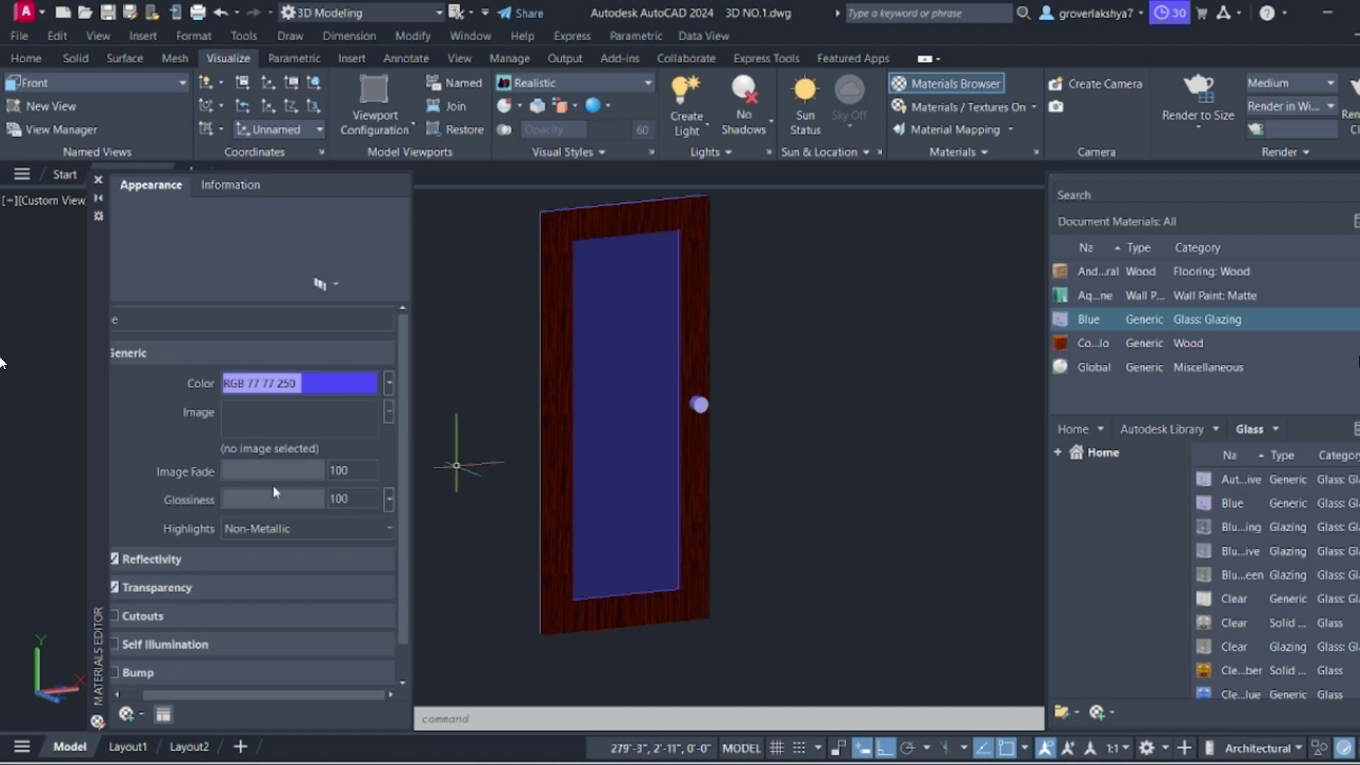
left_click(389, 411)
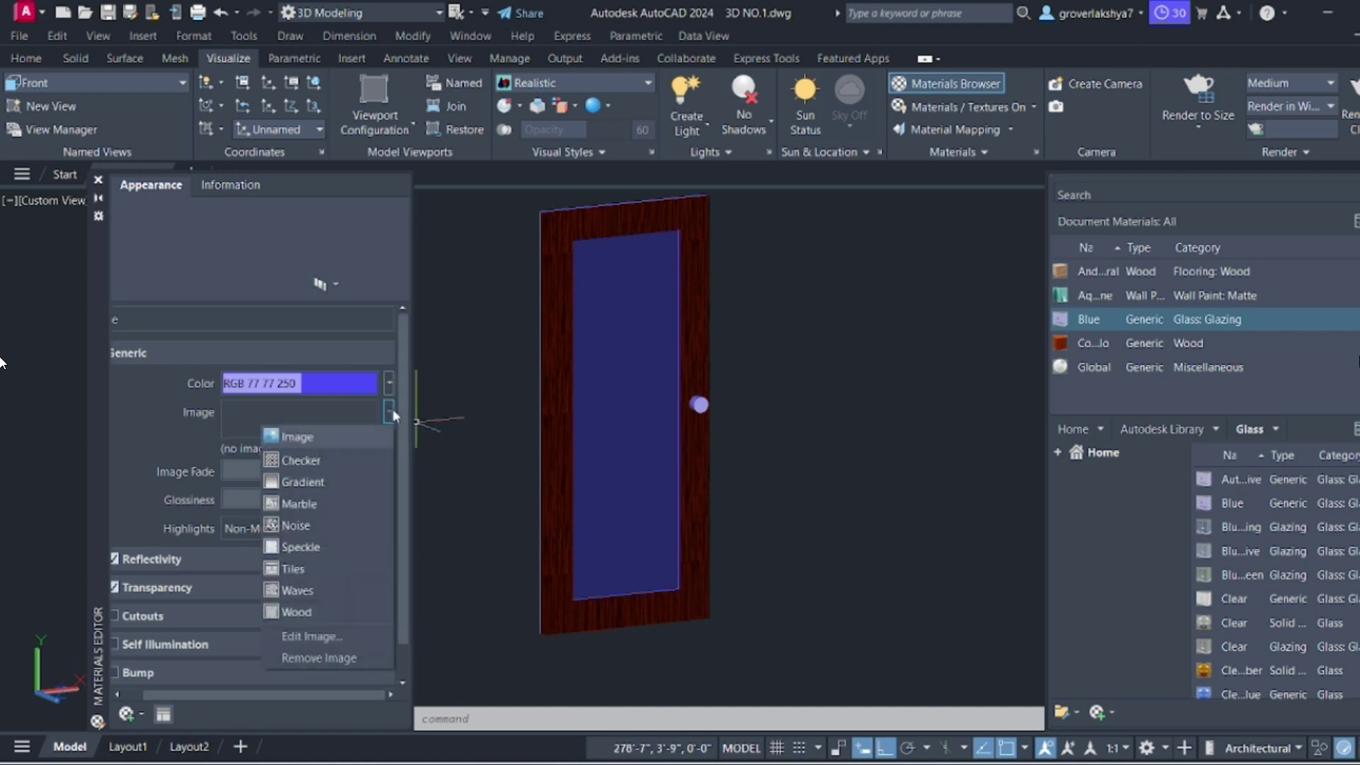
left_click_drag(202, 695, 182, 695)
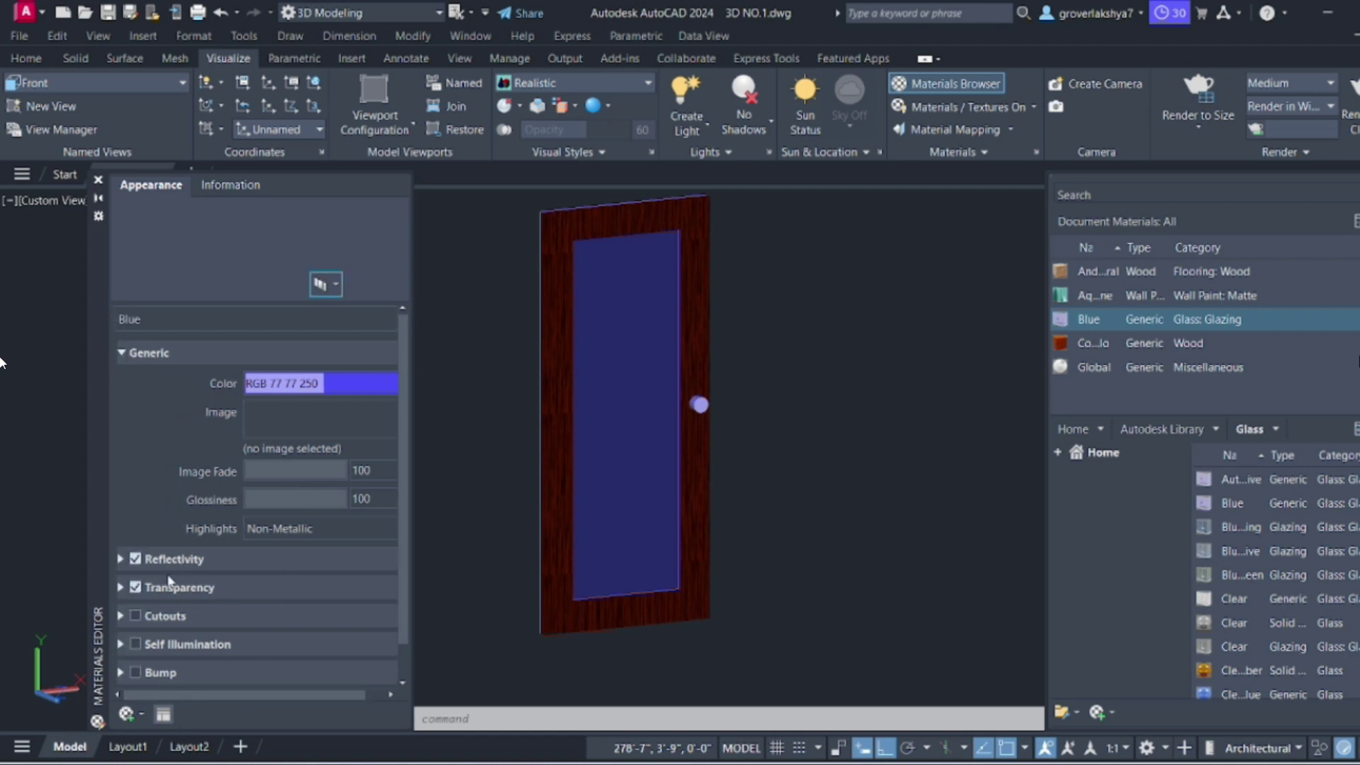
left_click(121, 588)
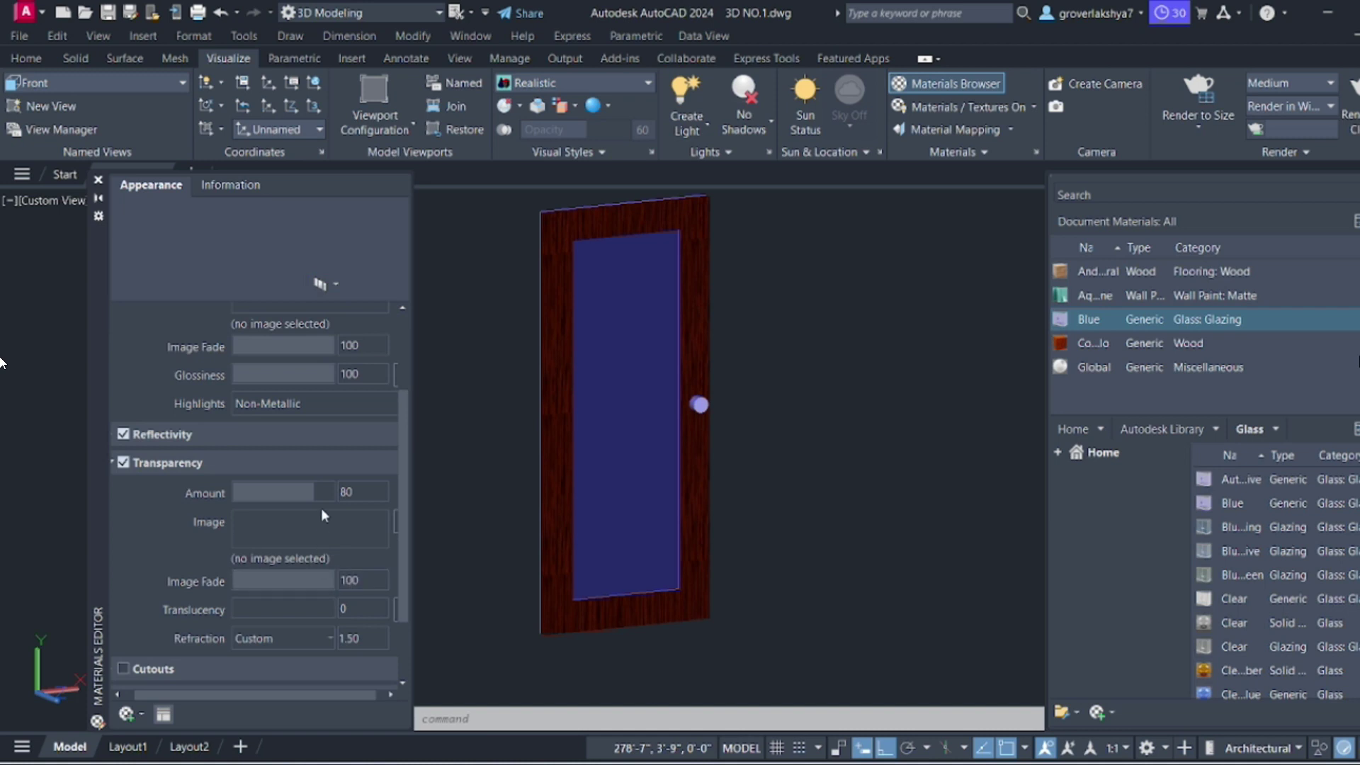
mouse_move(312, 484)
left_mouse_down()
mouse_move(277, 500)
mouse_move(278, 513)
mouse_move(306, 514)
left_mouse_up()
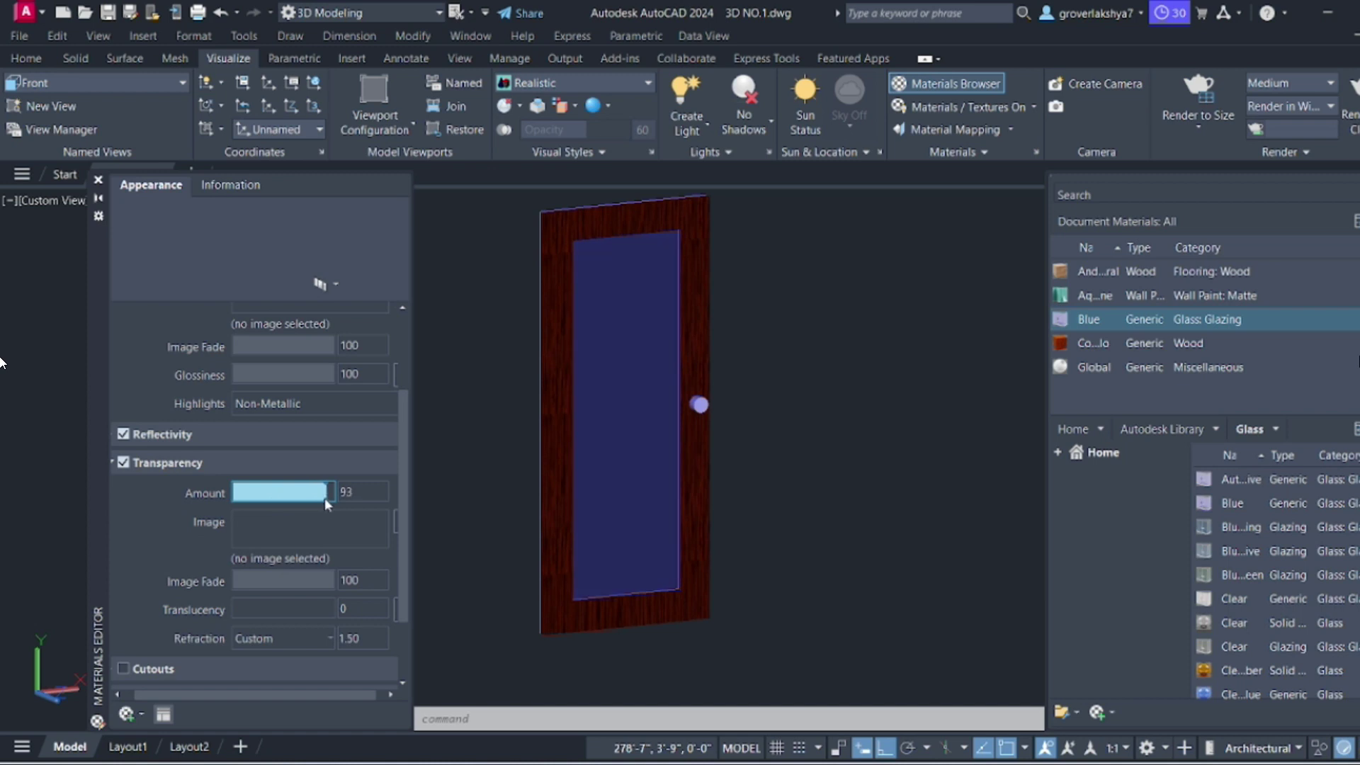
left_click_drag(324, 500, 327, 500)
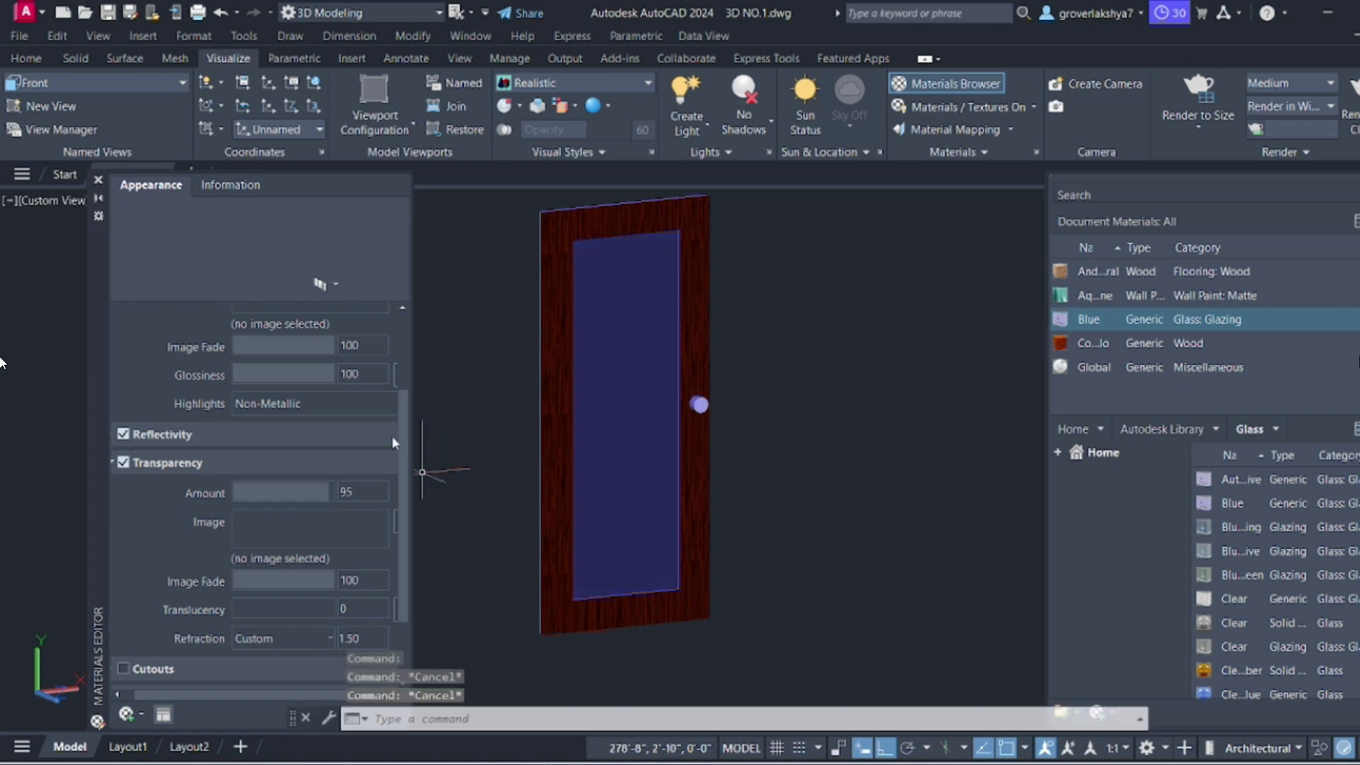
Lighten the glass colour to RGB 77 178 250 by raising Green to 178.
scroll(241, 438, "up", 3)
left_click(338, 354)
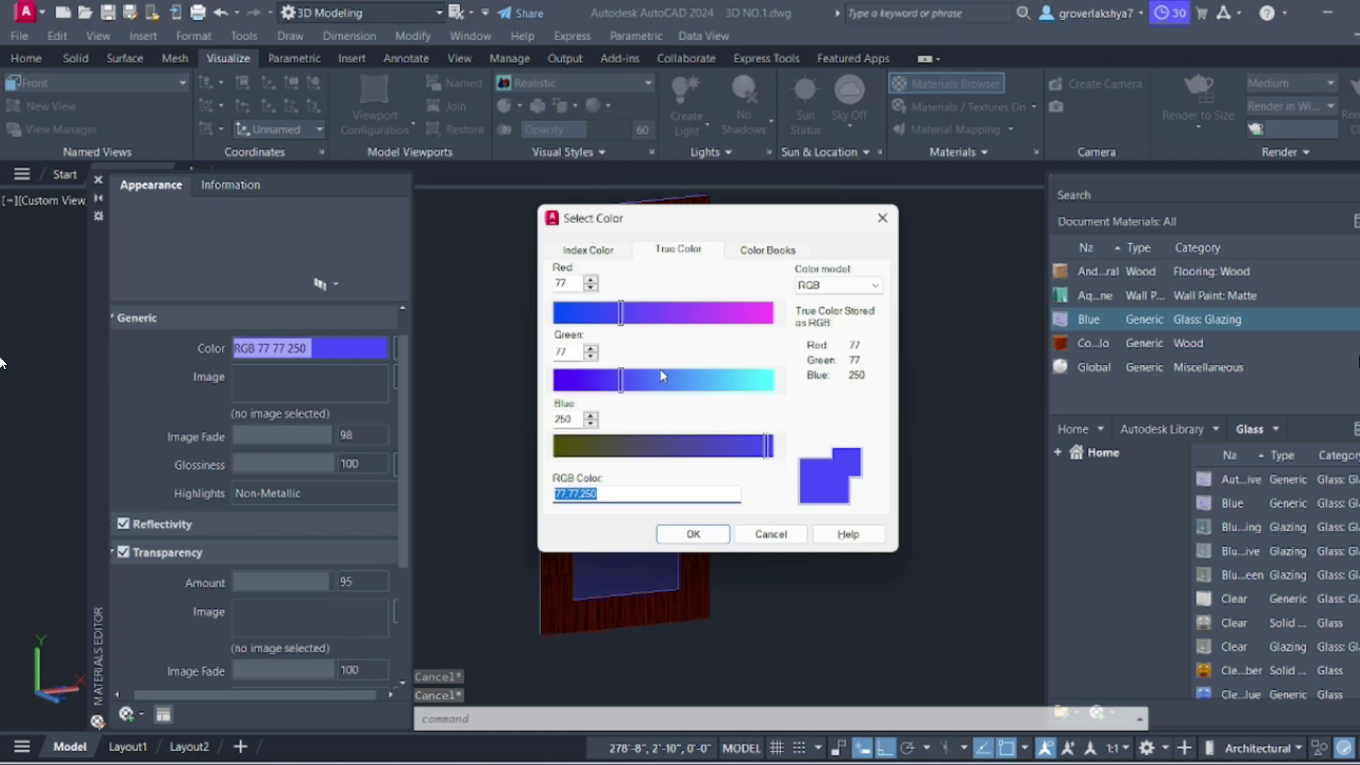
left_click_drag(620, 380, 708, 386)
left_click(693, 534)
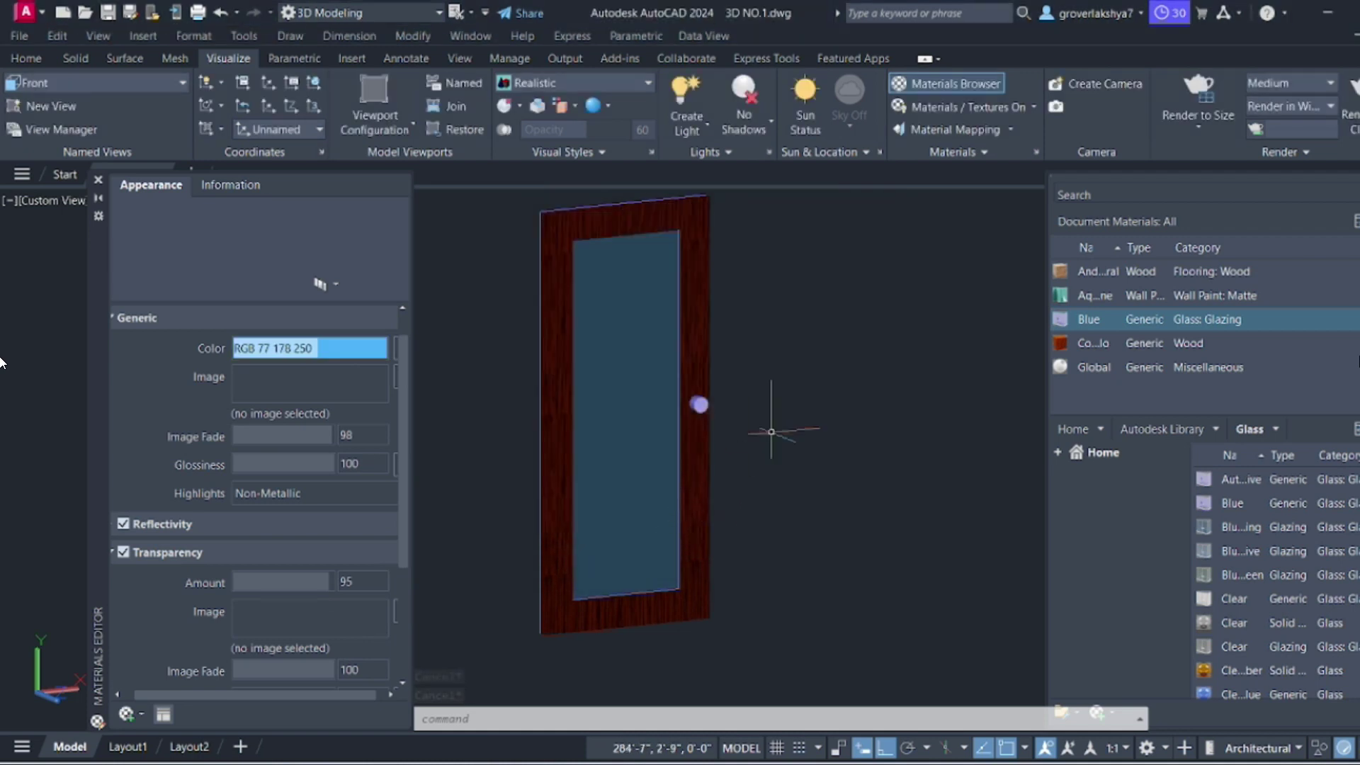
scroll(779, 382, "up", 1)
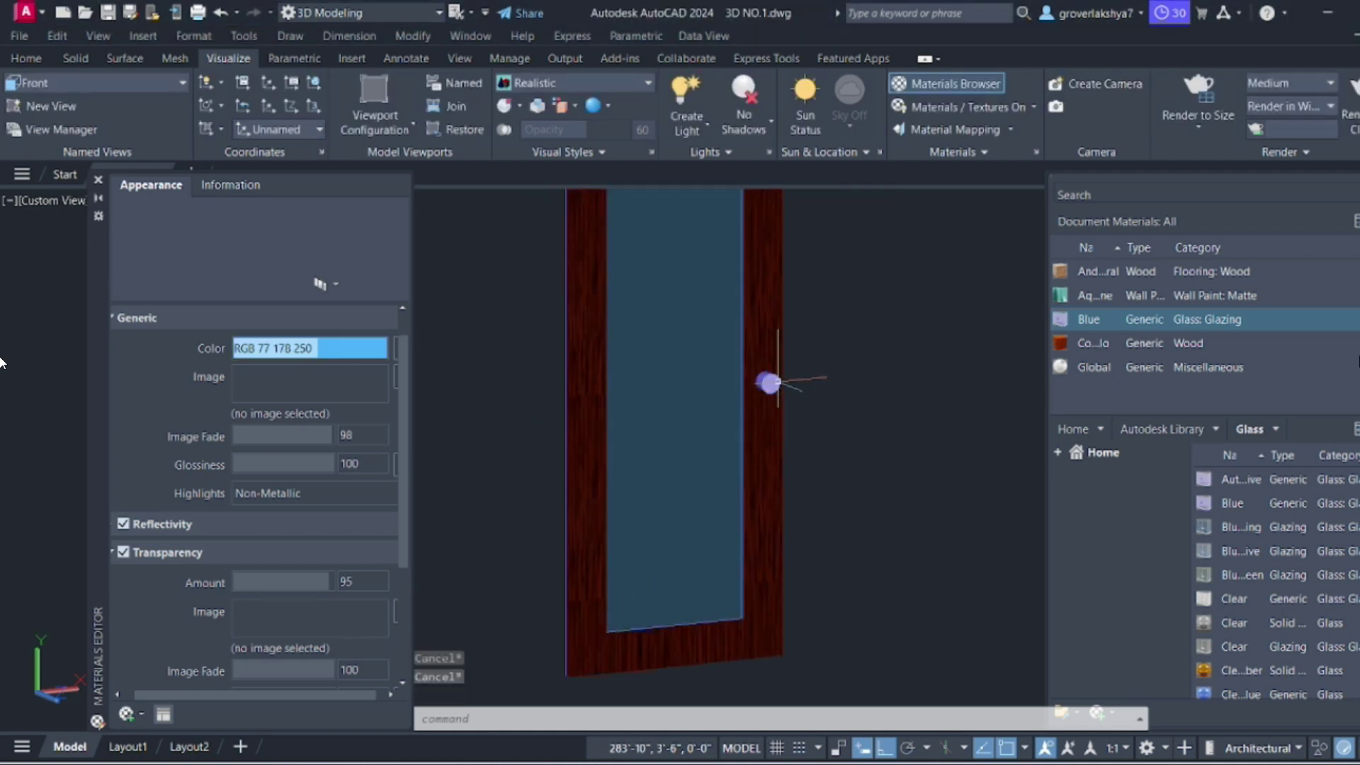
Assign an aluminium material from the Metal library to the door handle and close the material panels.
left_click(1216, 429)
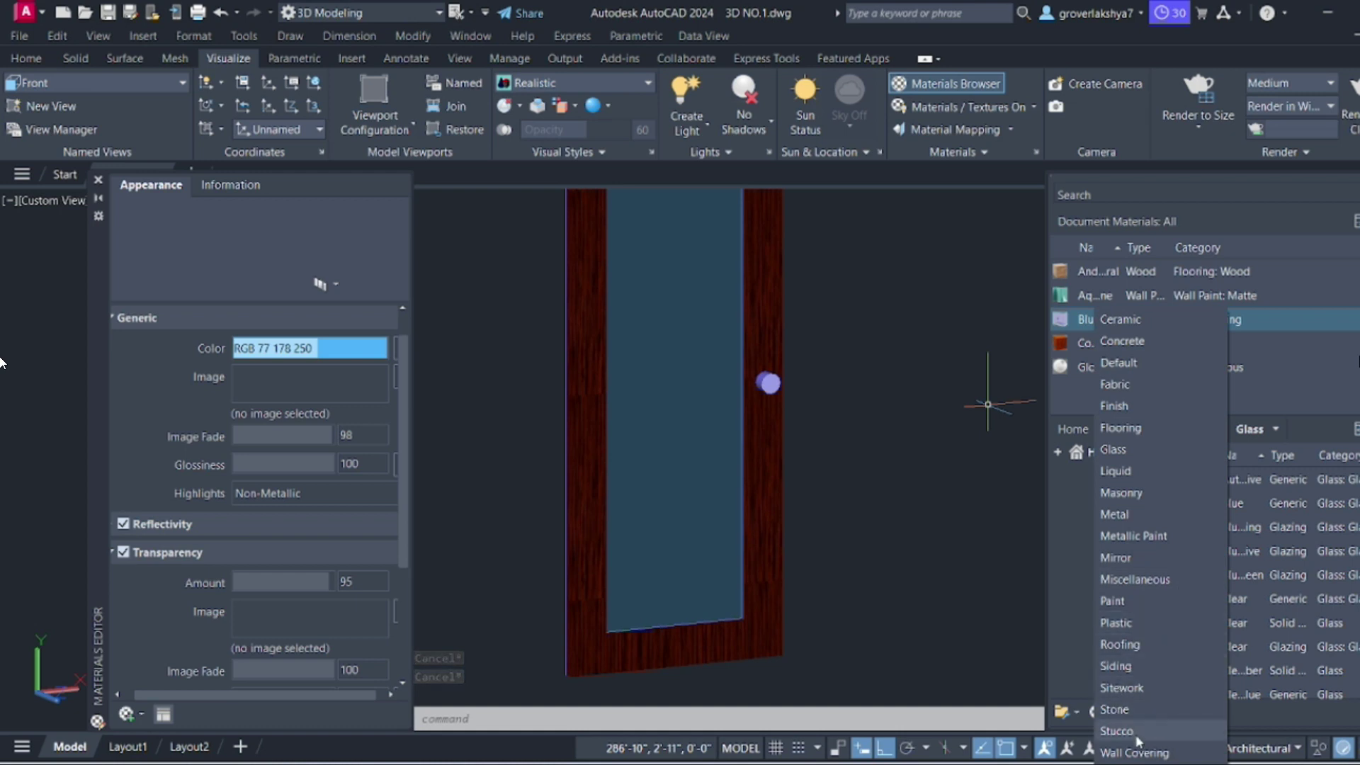
left_click(1117, 515)
left_click_drag(1111, 377, 1105, 383)
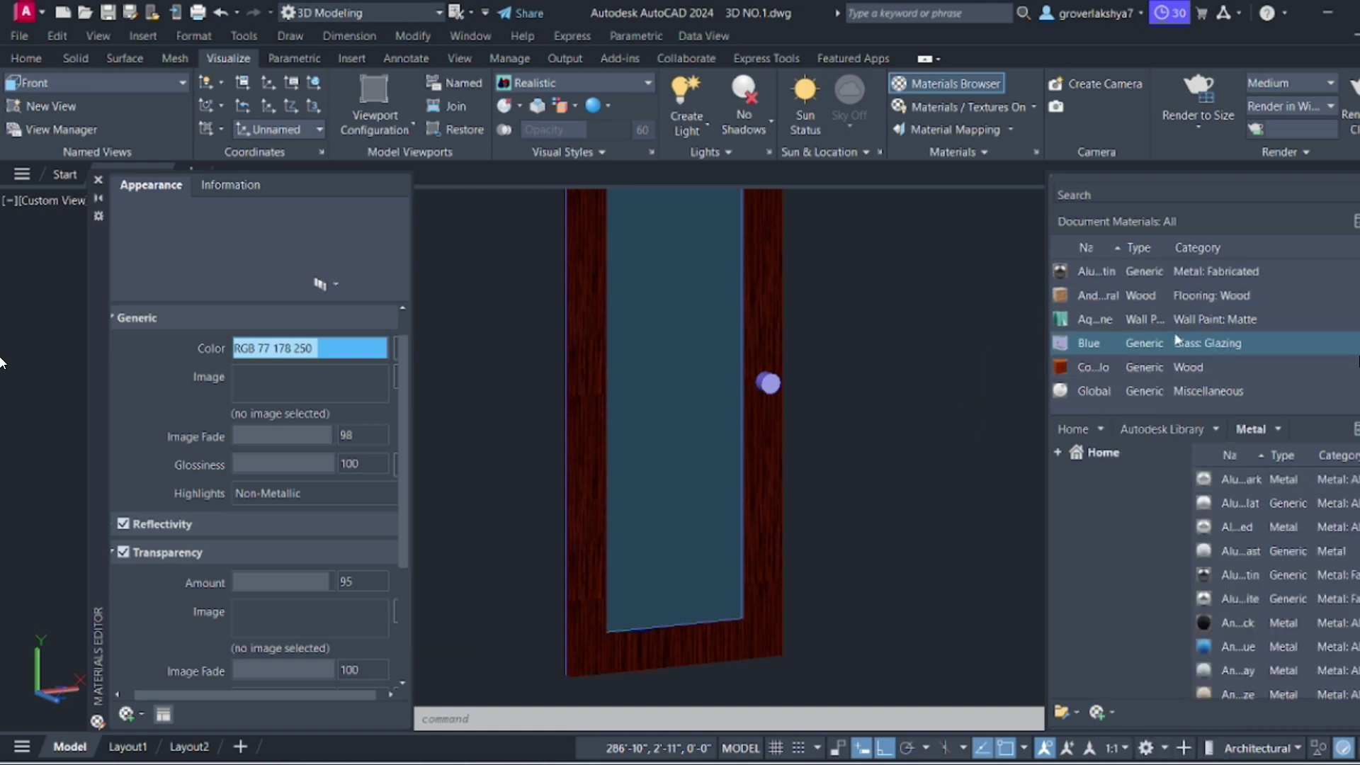
right_click(1118, 271)
left_click(1167, 279)
middle_click_drag(740, 376, 882, 376)
key("Escape")
key("Escape")
scroll(790, 464, "down", 2)
scroll(790, 465, "down", 3)
scroll(875, 484, "up", 2)
scroll(874, 484, "up", 2)
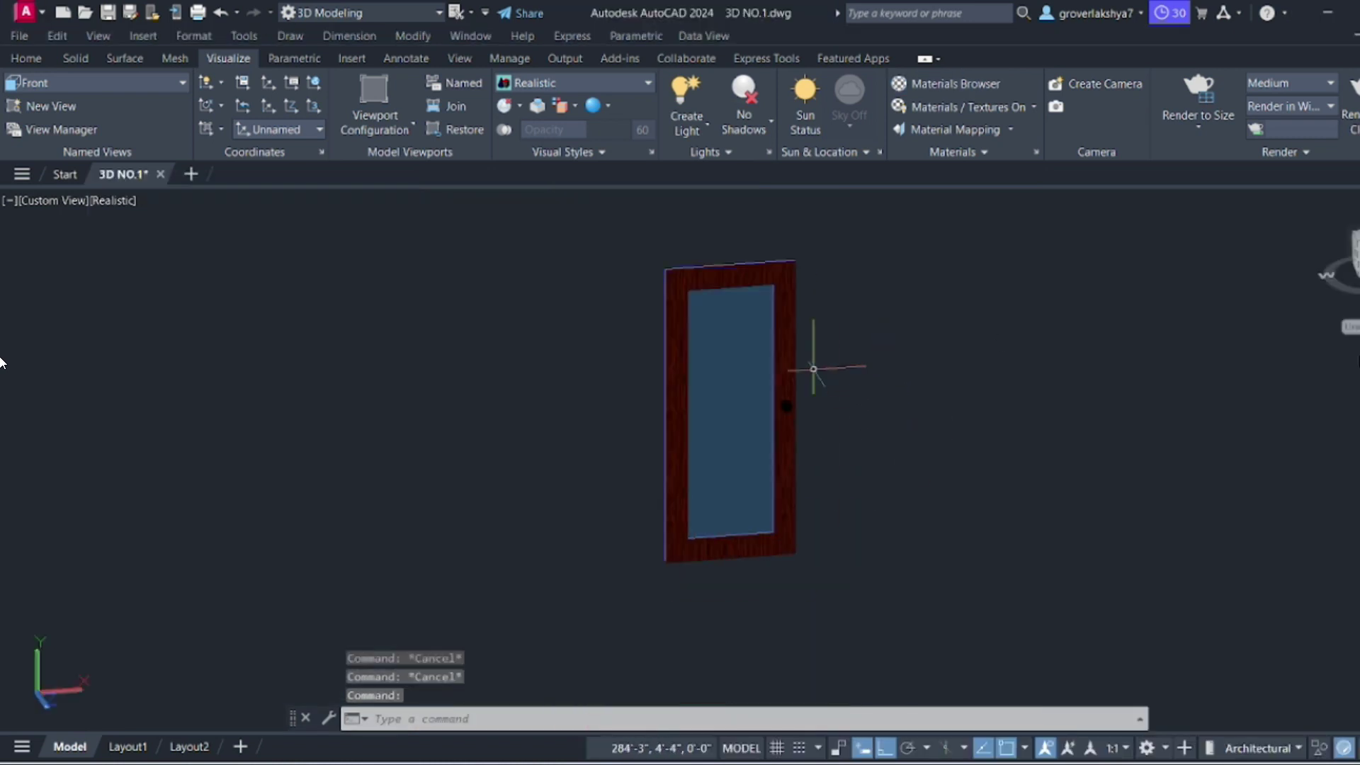
Union the six door parts into a single solid.
left_click(26, 58)
left_click(260, 83)
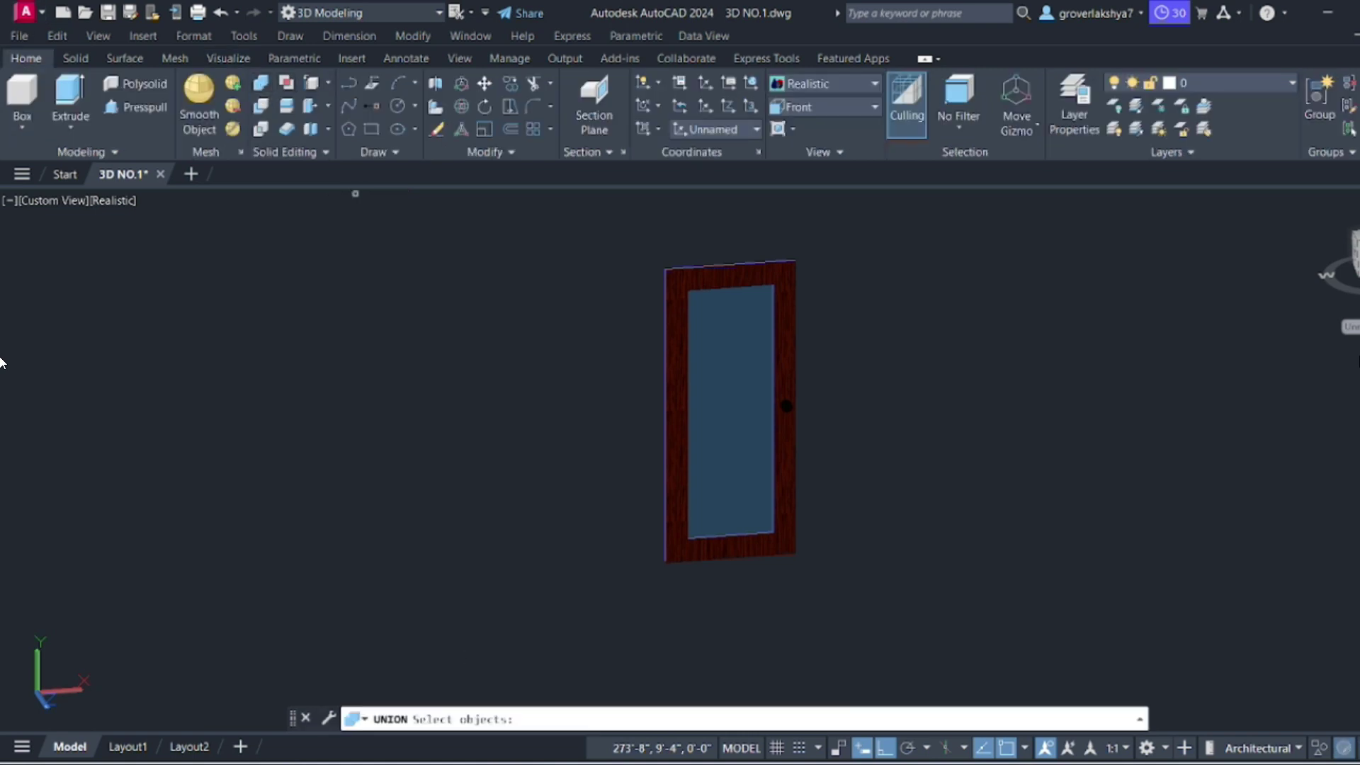
left_click(839, 232)
left_click(398, 485)
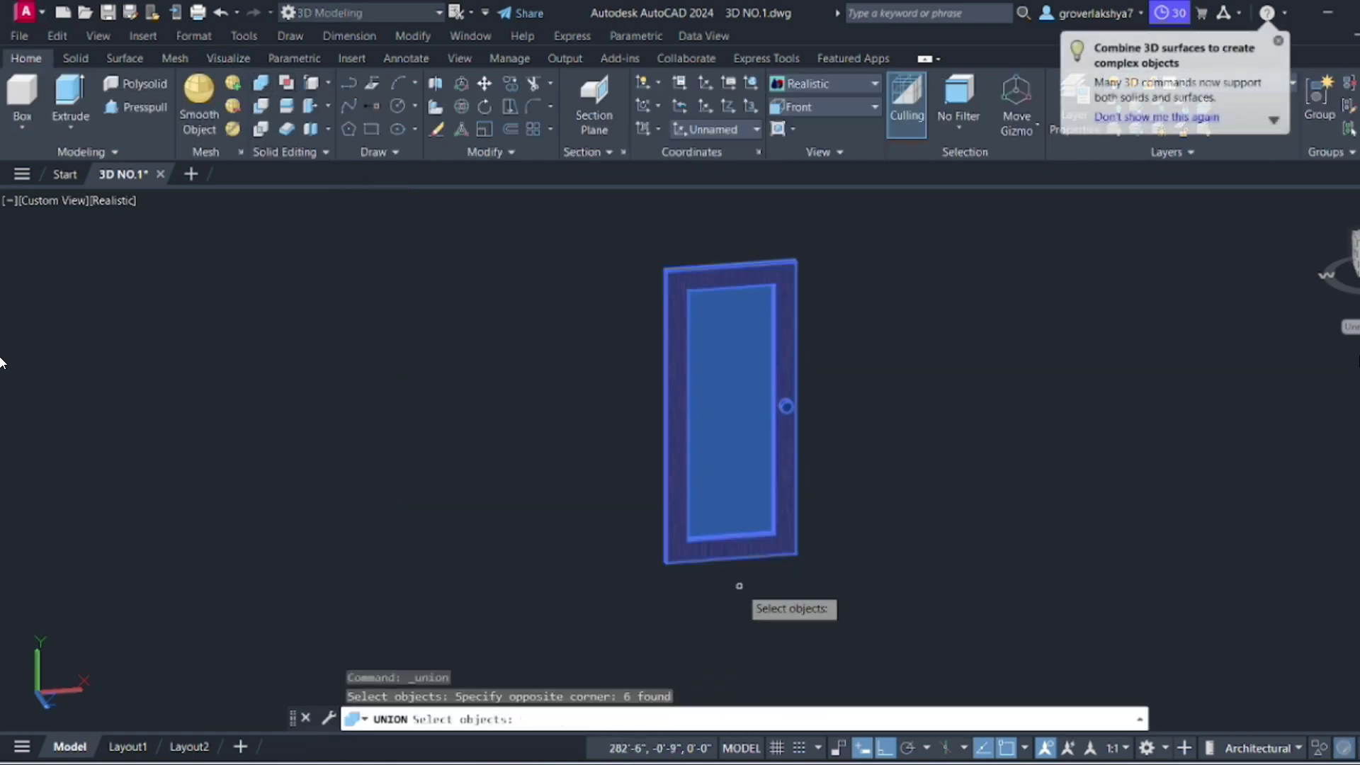
key("Return")
scroll(800, 495, "up", 1)
Copy the united door with CO, using its lower-left corner as base point.
left_click(792, 496)
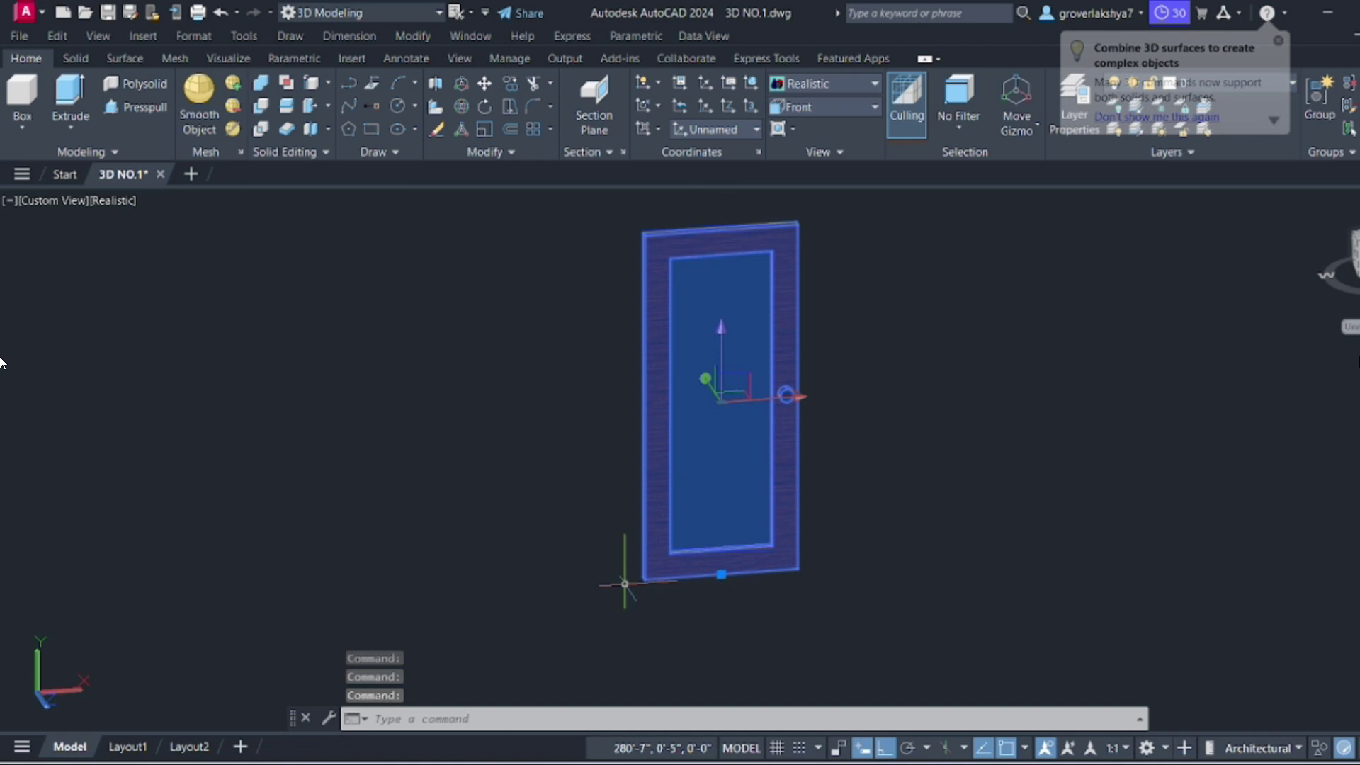
type("co")
key("Return")
scroll(641, 559, "up", 5)
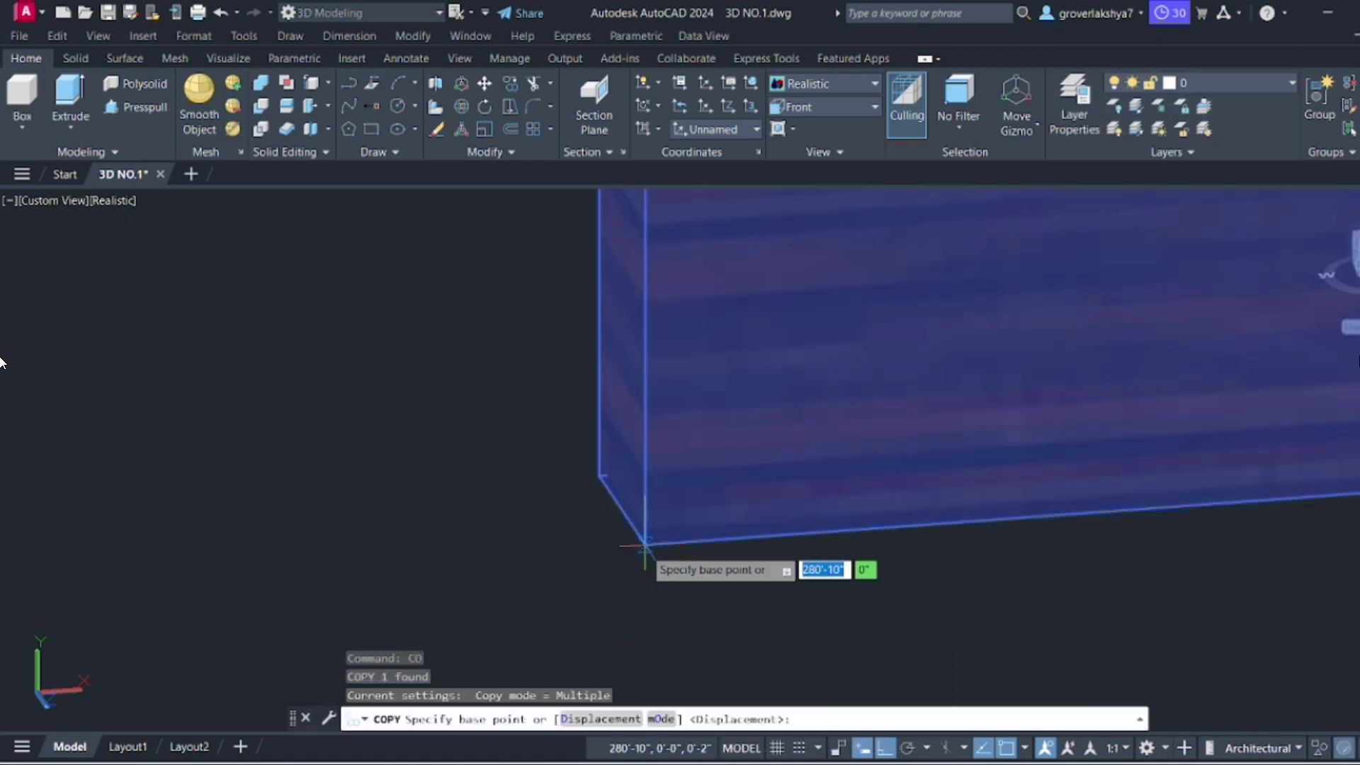
left_click(645, 545)
scroll(559, 503, "down", 3)
scroll(732, 650, "down", 3)
scroll(732, 650, "down", 5)
With ortho off, place the door copy at the wall corner in the house.
key("F8")
scroll(779, 602, "up", 3)
scroll(814, 580, "up", 3)
scroll(674, 585, "up", 2)
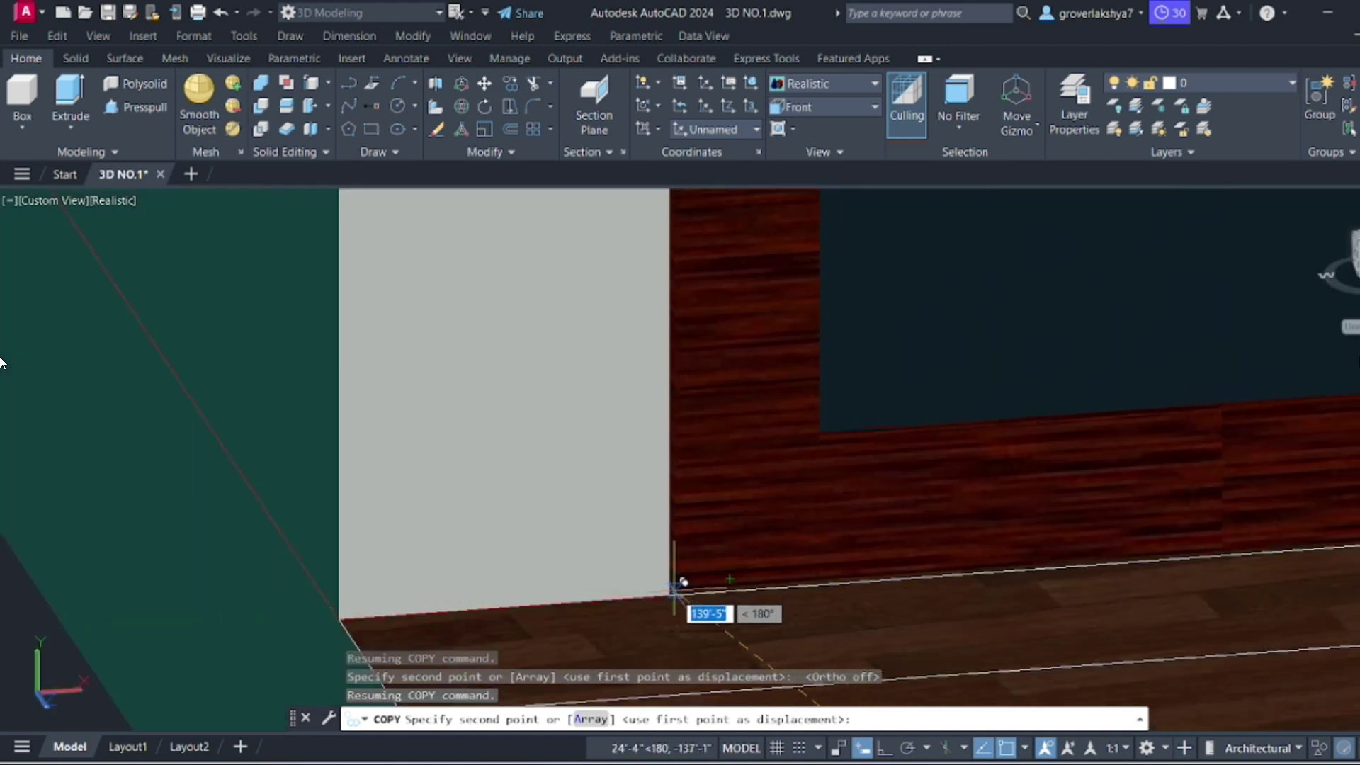
scroll(673, 592, "up", 1)
scroll(637, 616, "up", 2)
left_click(560, 646)
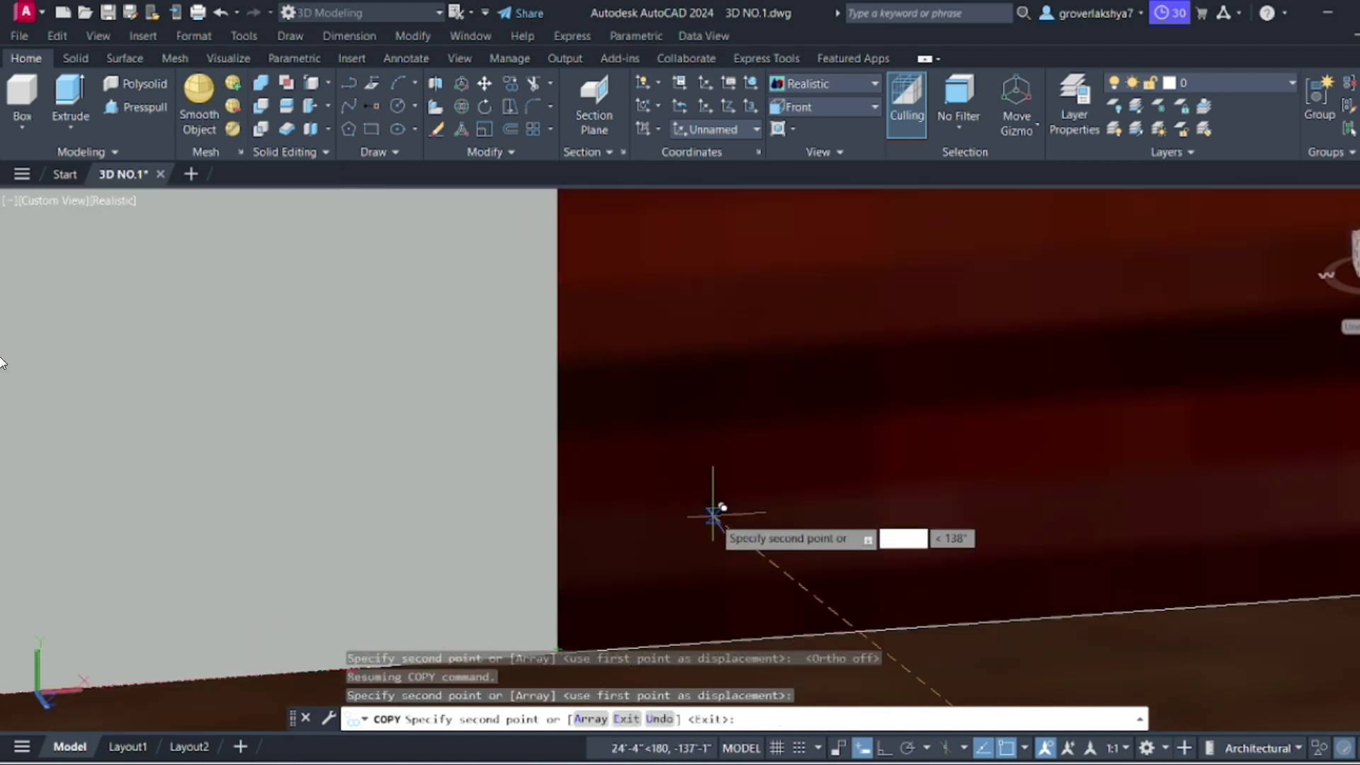